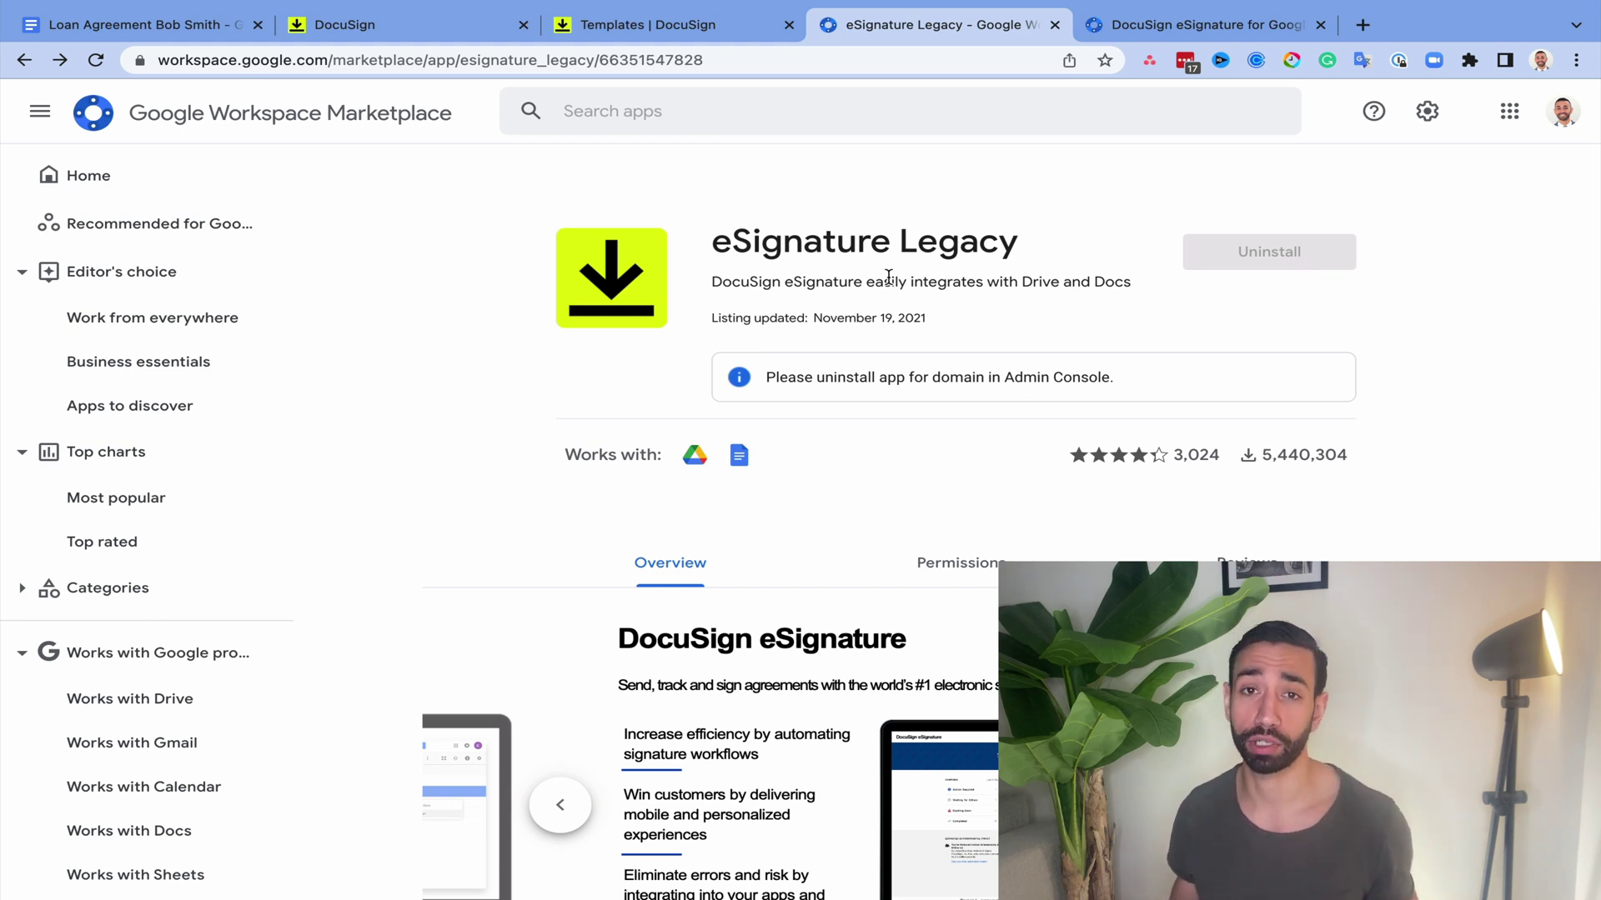
# Step: Switch back to the Loan Agreement Google Docs browser tab
pyautogui.click(193, 19)
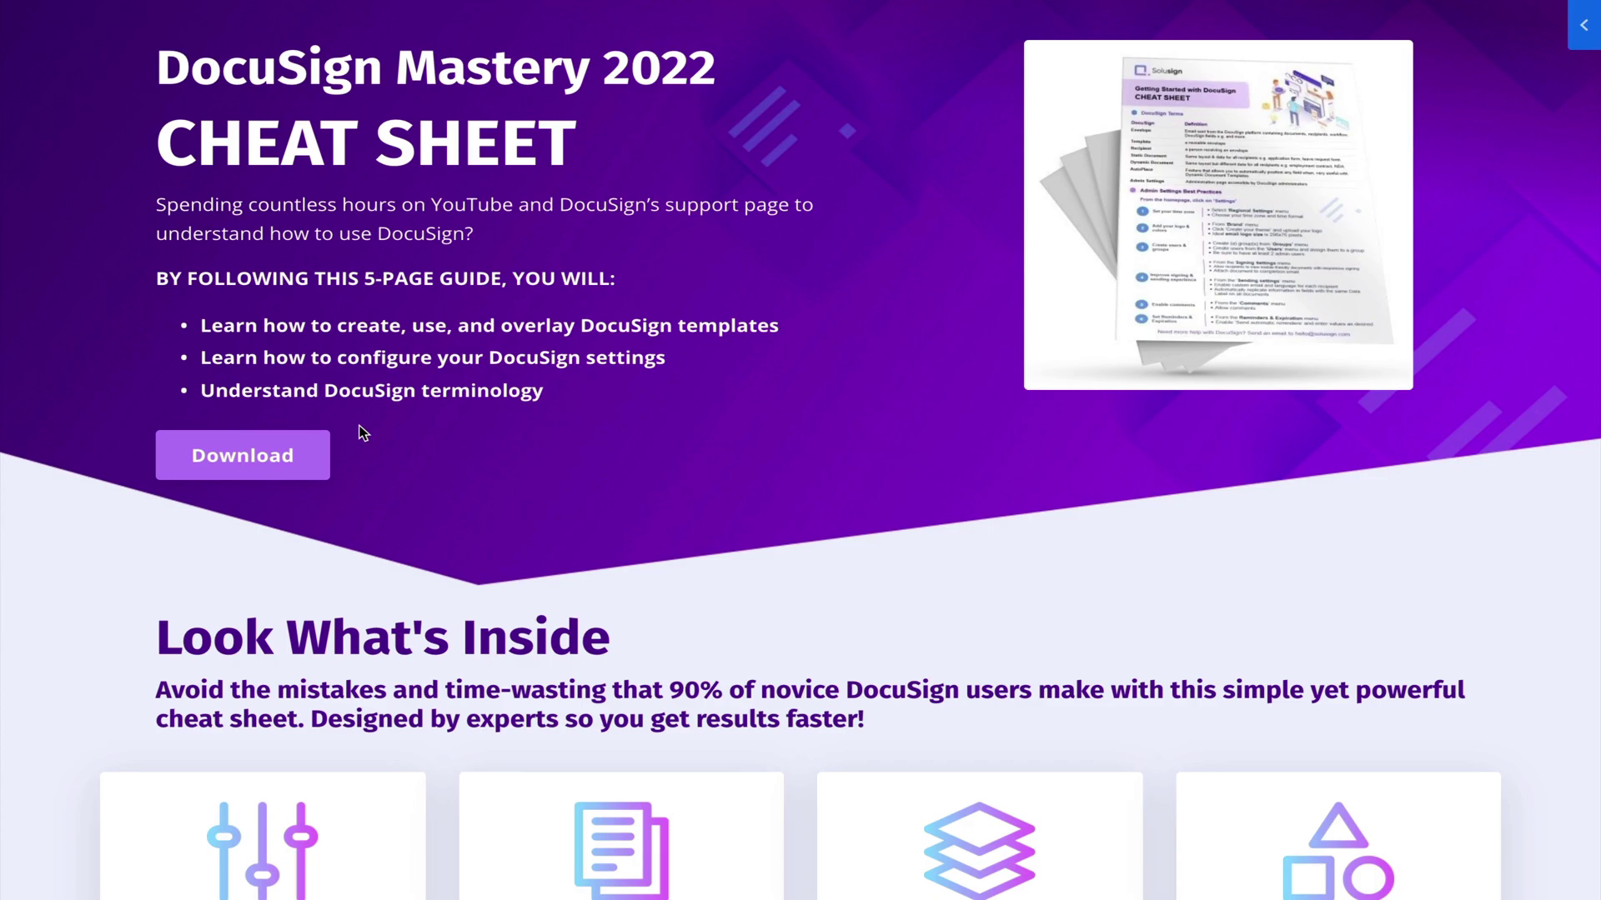
pyautogui.click(253, 465)
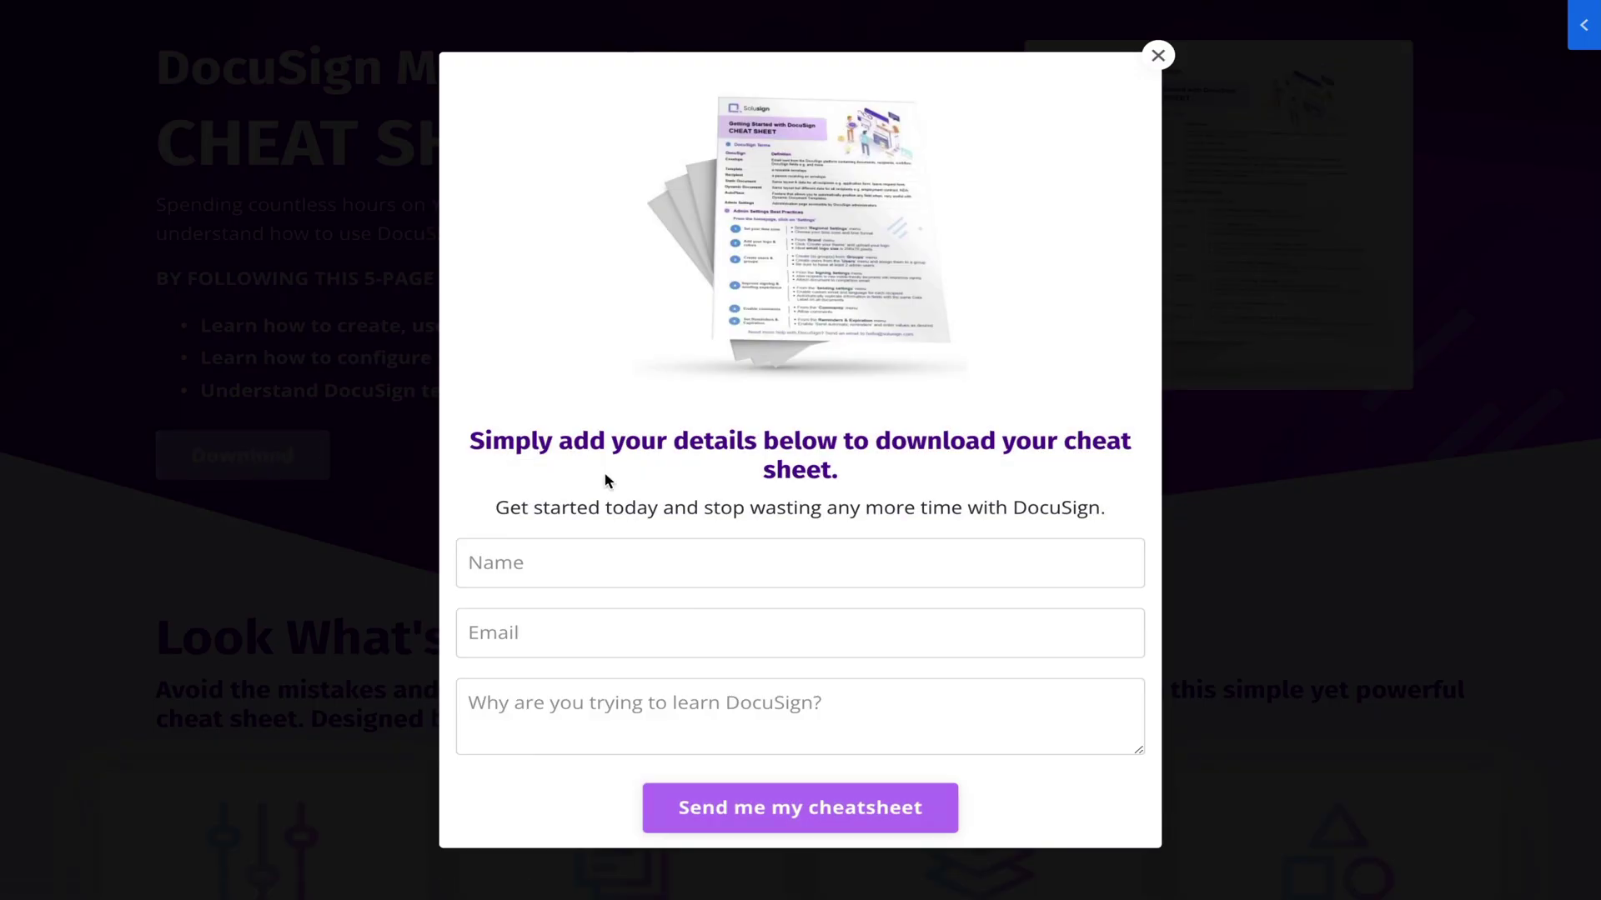
pyautogui.click(646, 561)
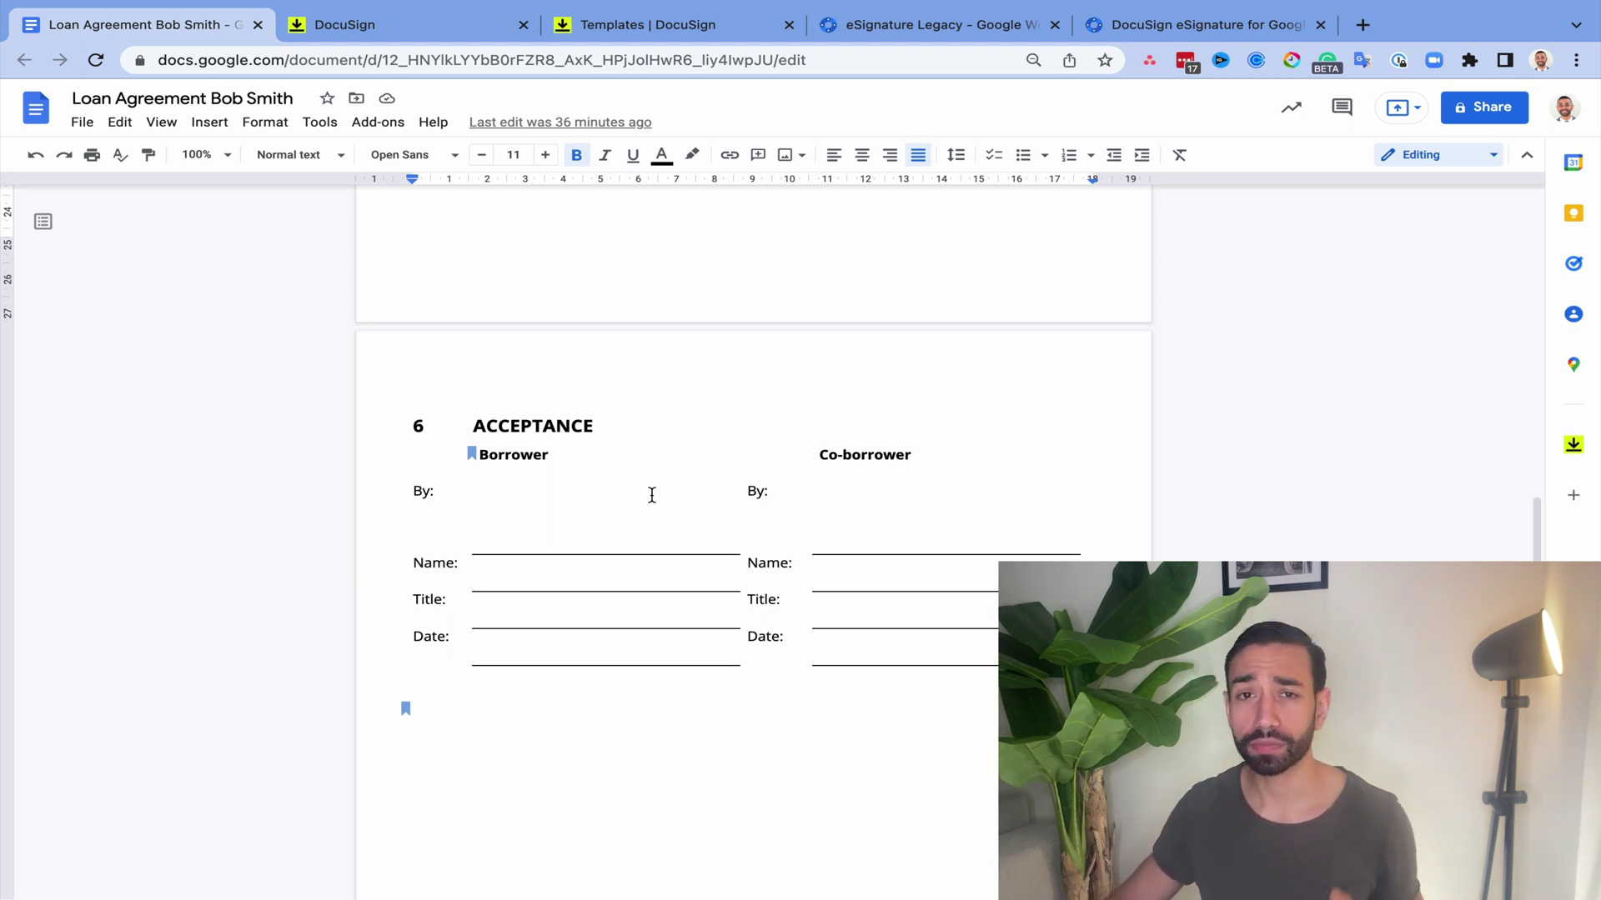
pyautogui.click(941, 24)
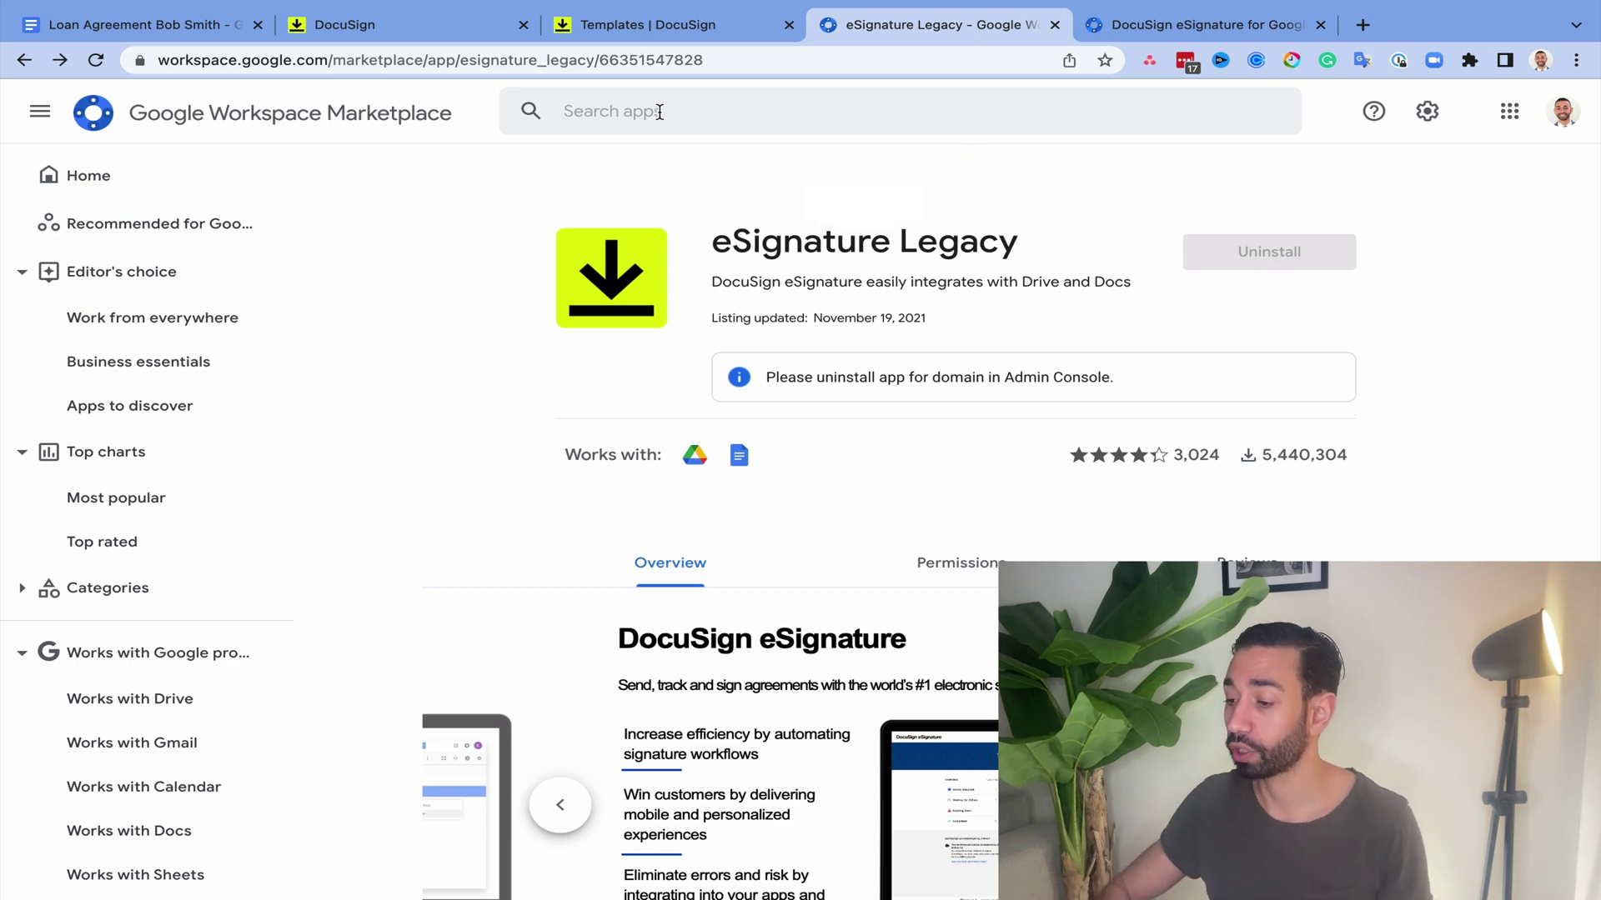
pyautogui.click(168, 30)
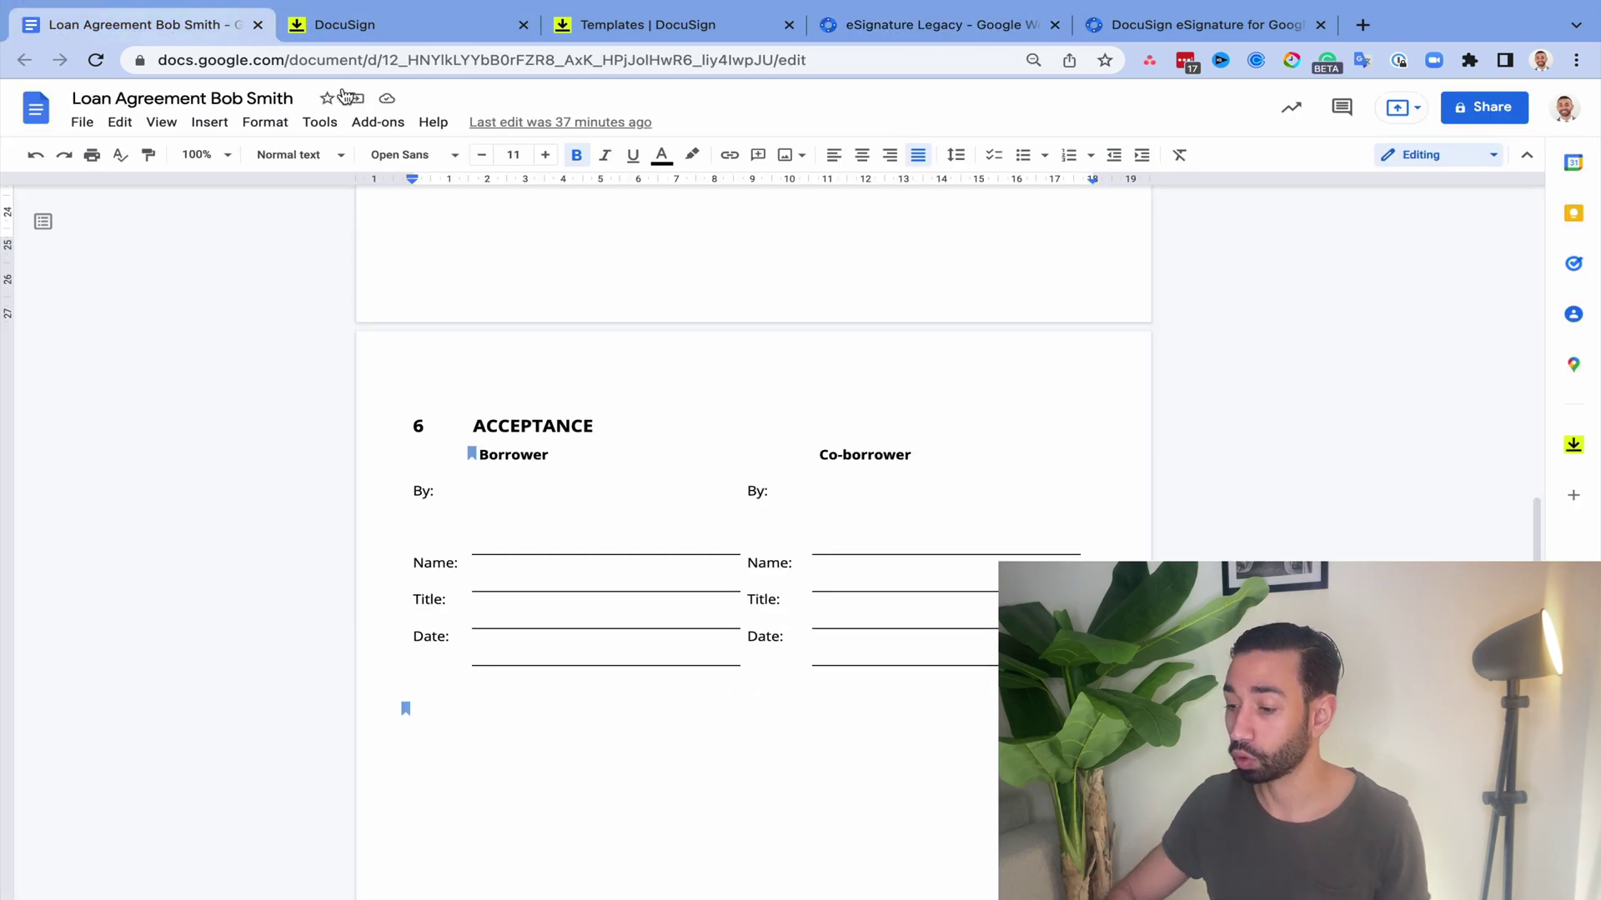
pyautogui.click(371, 126)
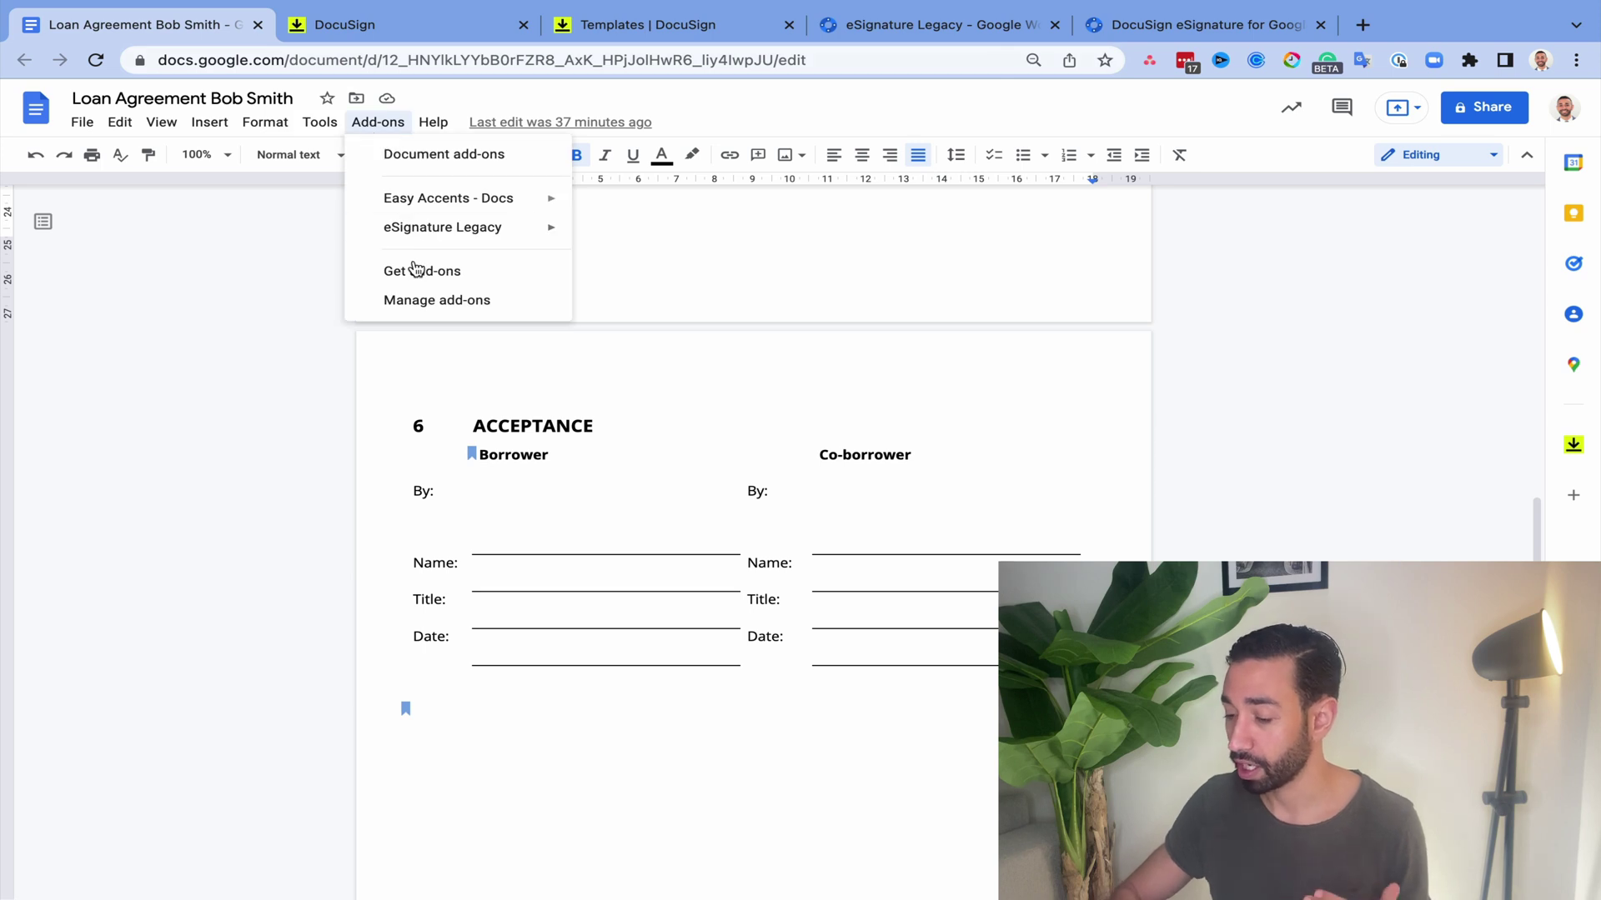
pyautogui.click(417, 271)
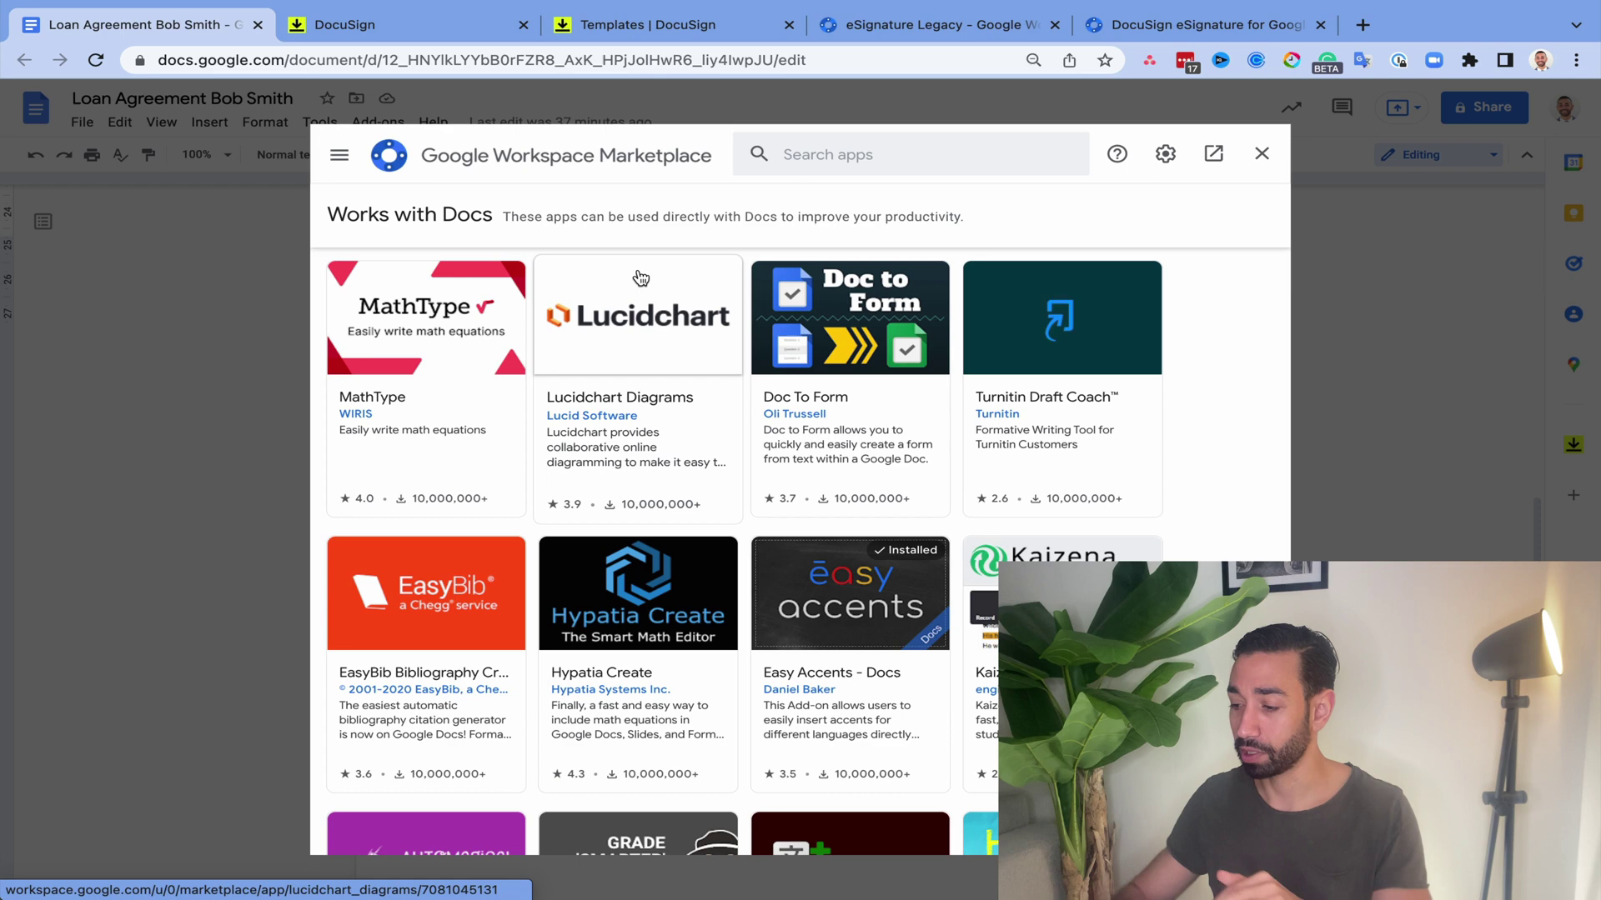
pyautogui.click(792, 155)
pyautogui.write('docusign')
pyautogui.press('Return')
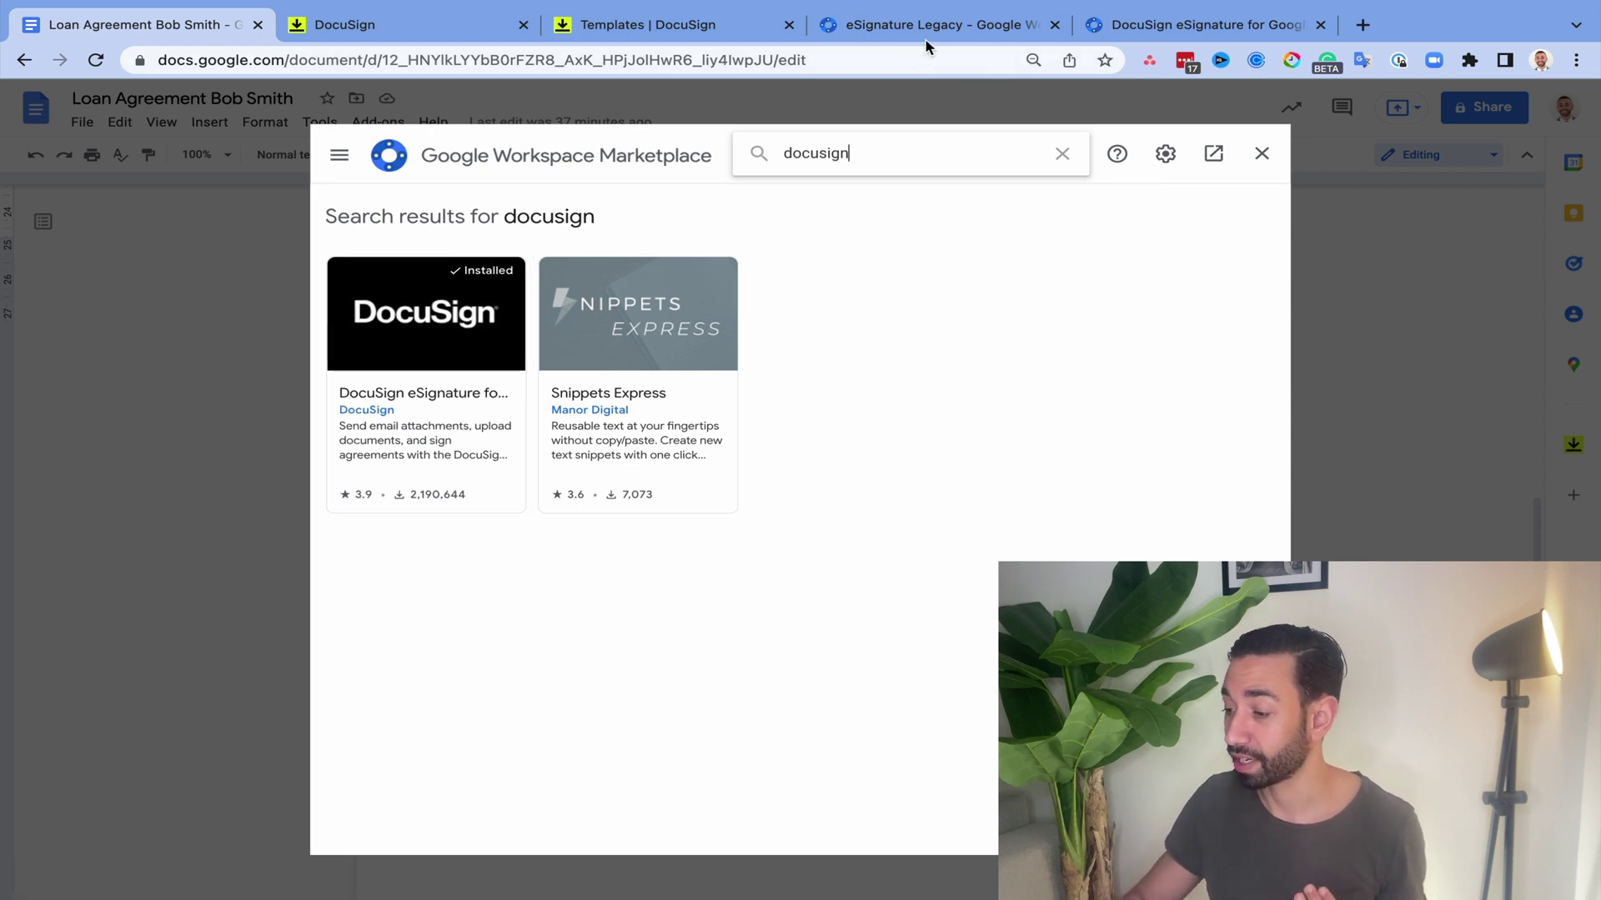
pyautogui.click(942, 25)
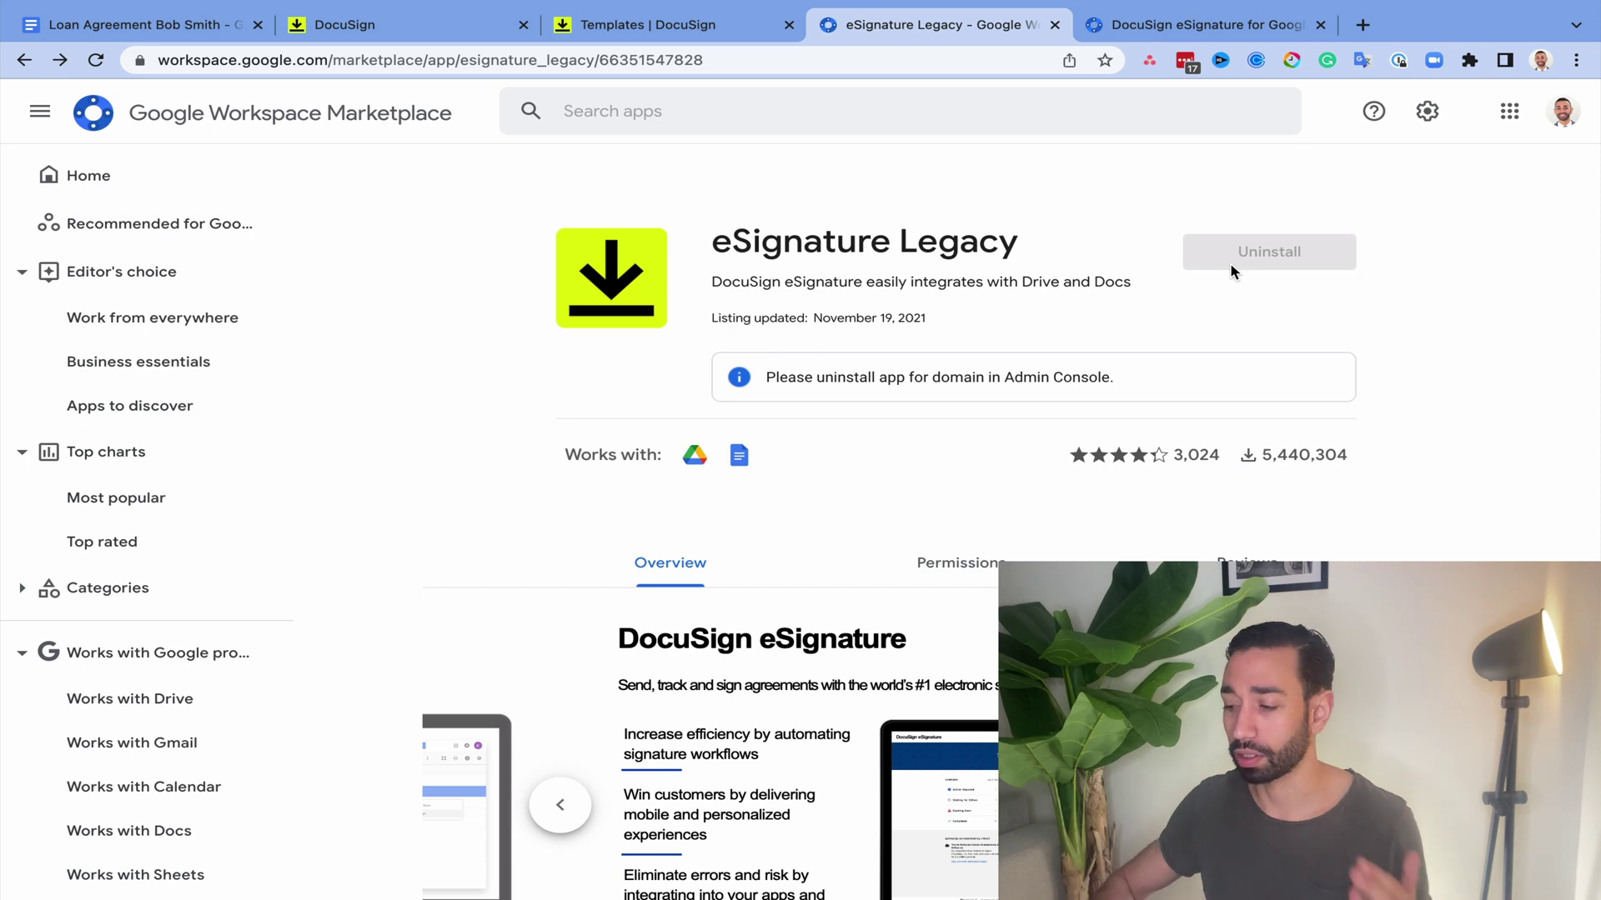
pyautogui.hotkey('ctrl', '1')
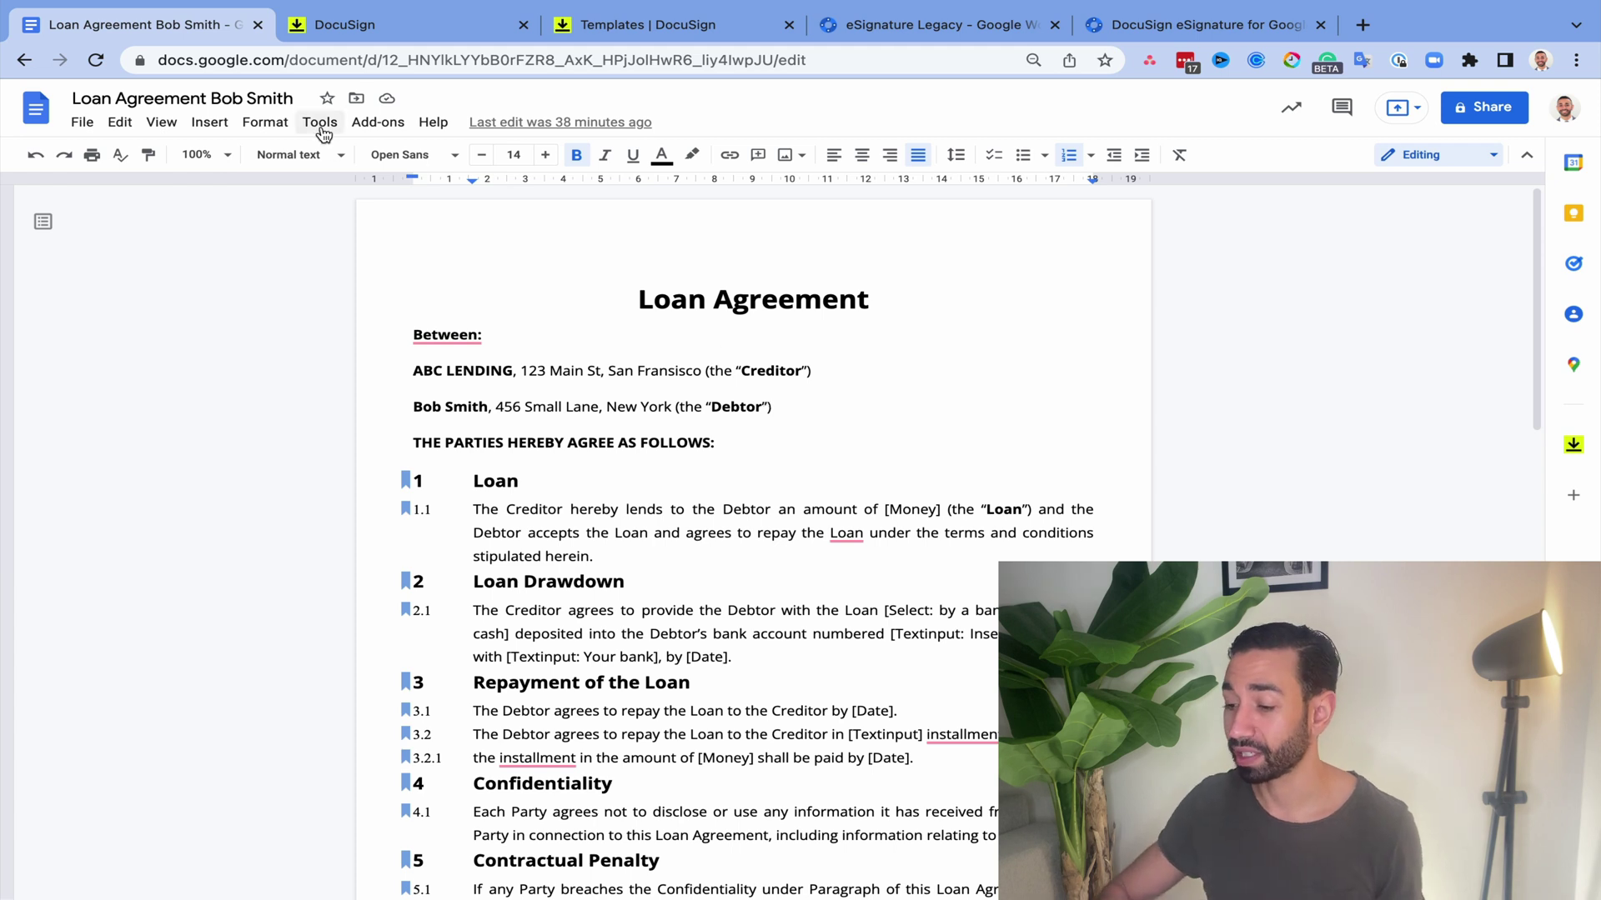
# Step: Launch Sign with DocuSign from the eSignature Legacy add-on menu and confirm START
pyautogui.click(378, 123)
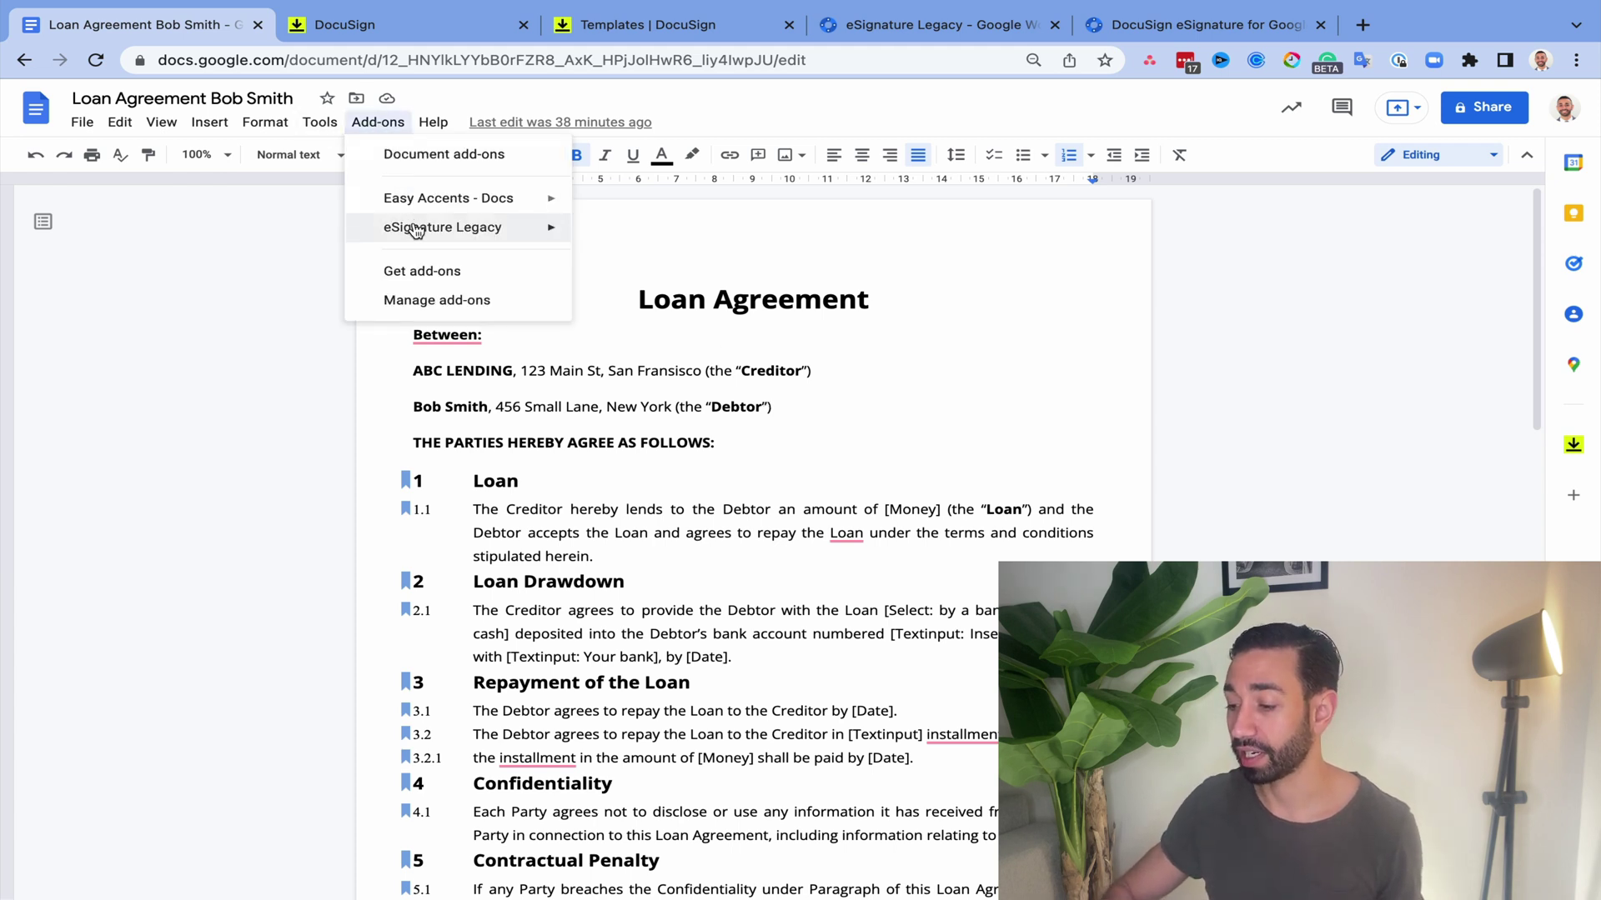
pyautogui.moveTo(411, 226)
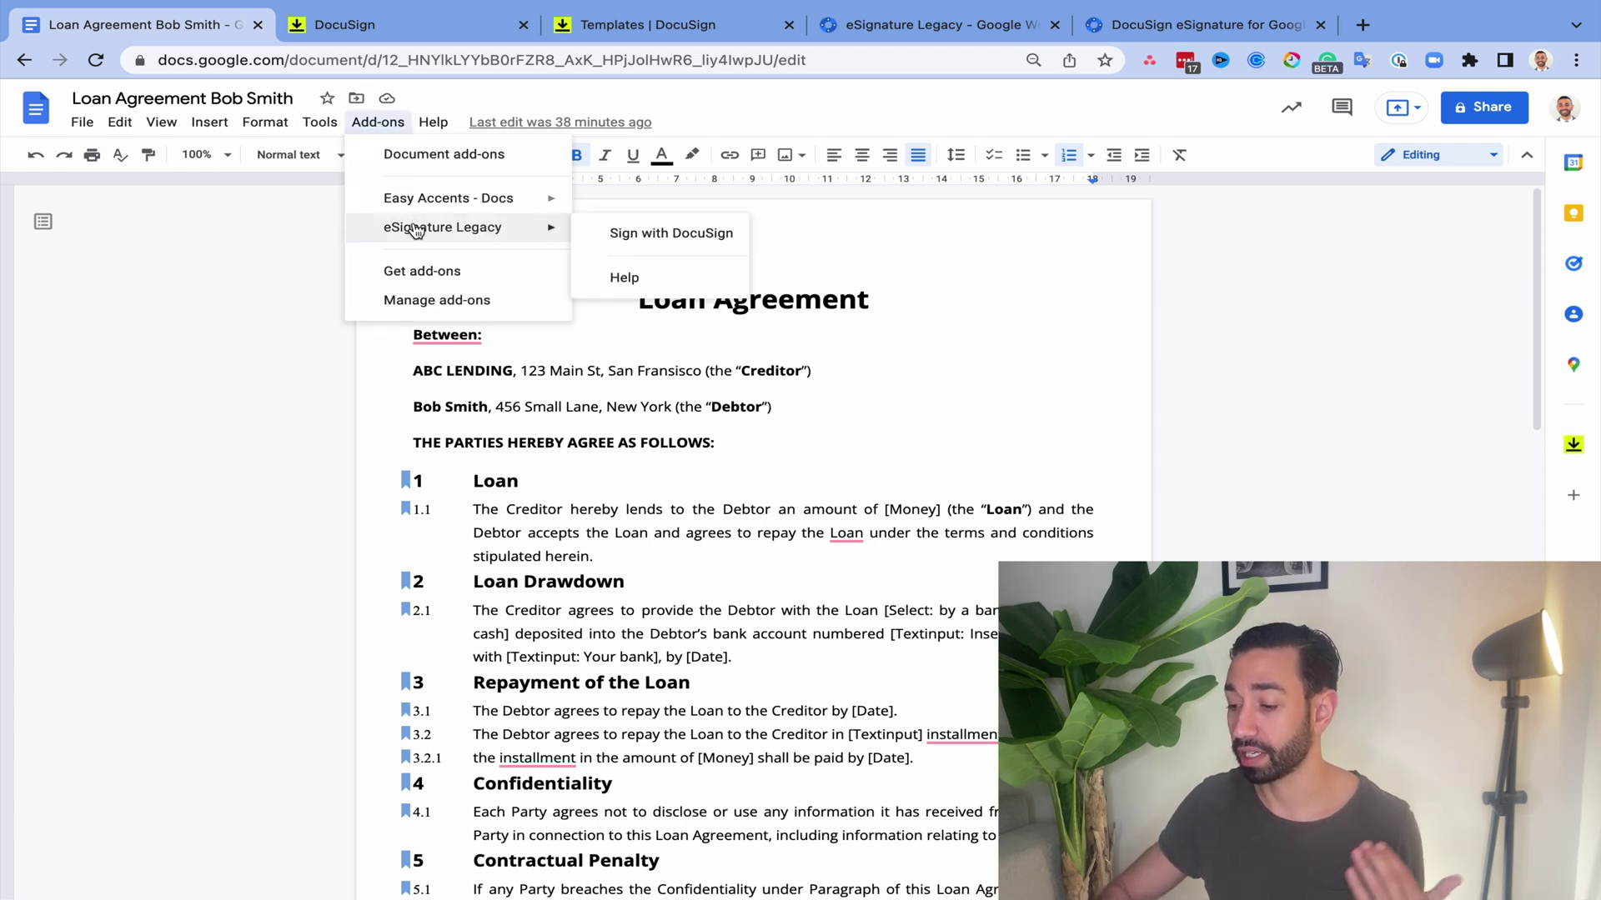
pyautogui.click(663, 234)
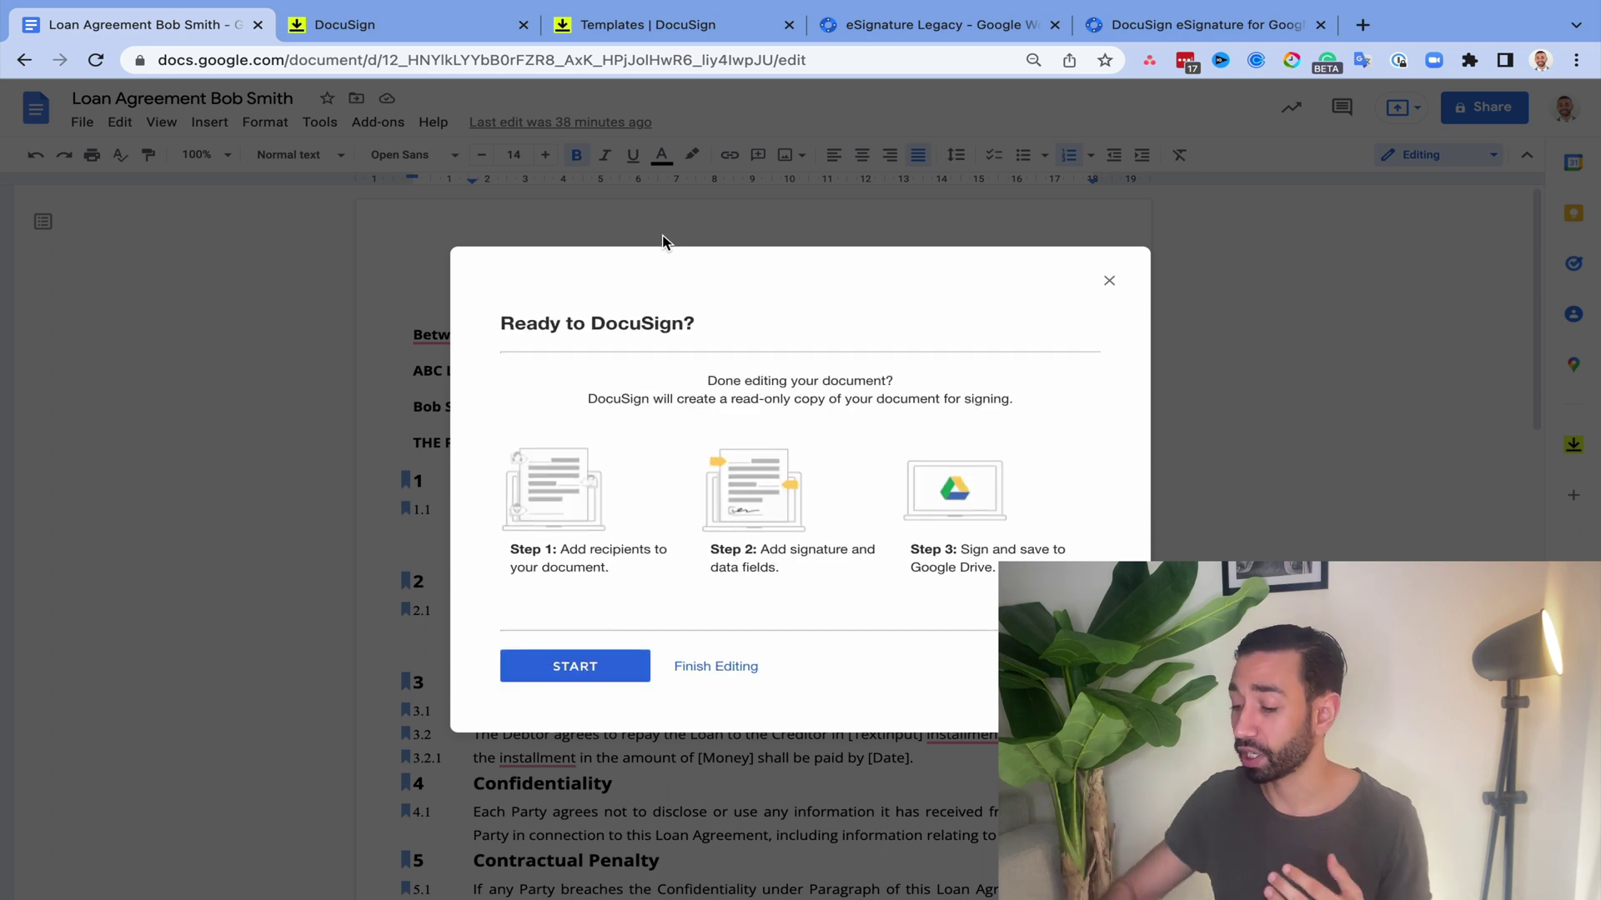
pyautogui.click(575, 671)
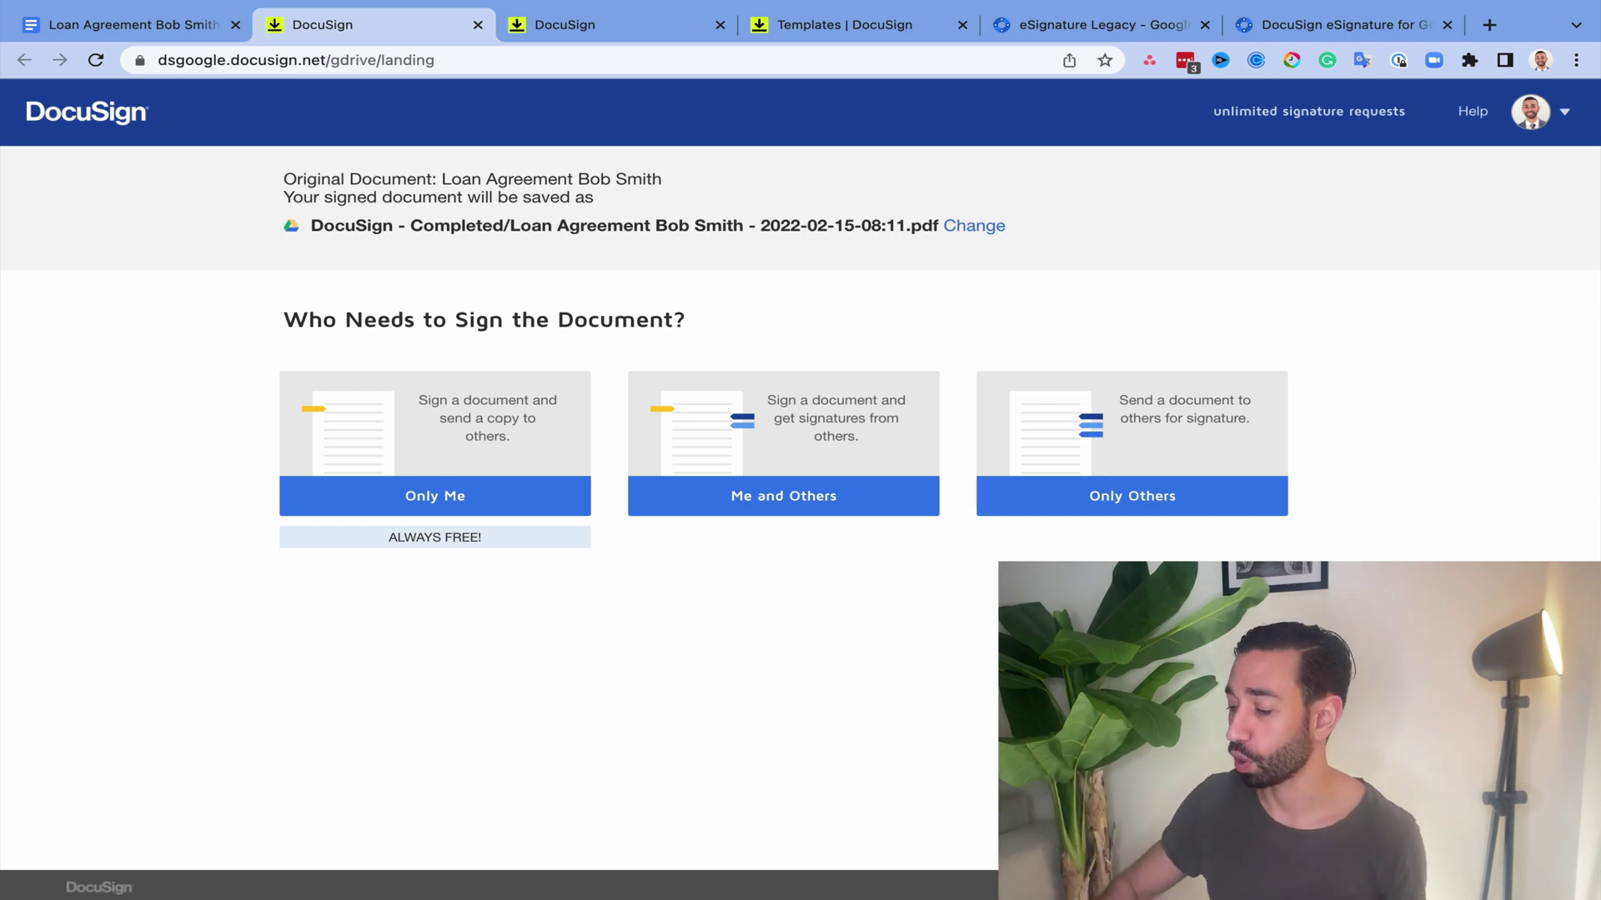
# Step: Choose Only Others, add the saved contact as the signing recipient, and continue
pyautogui.click(1174, 499)
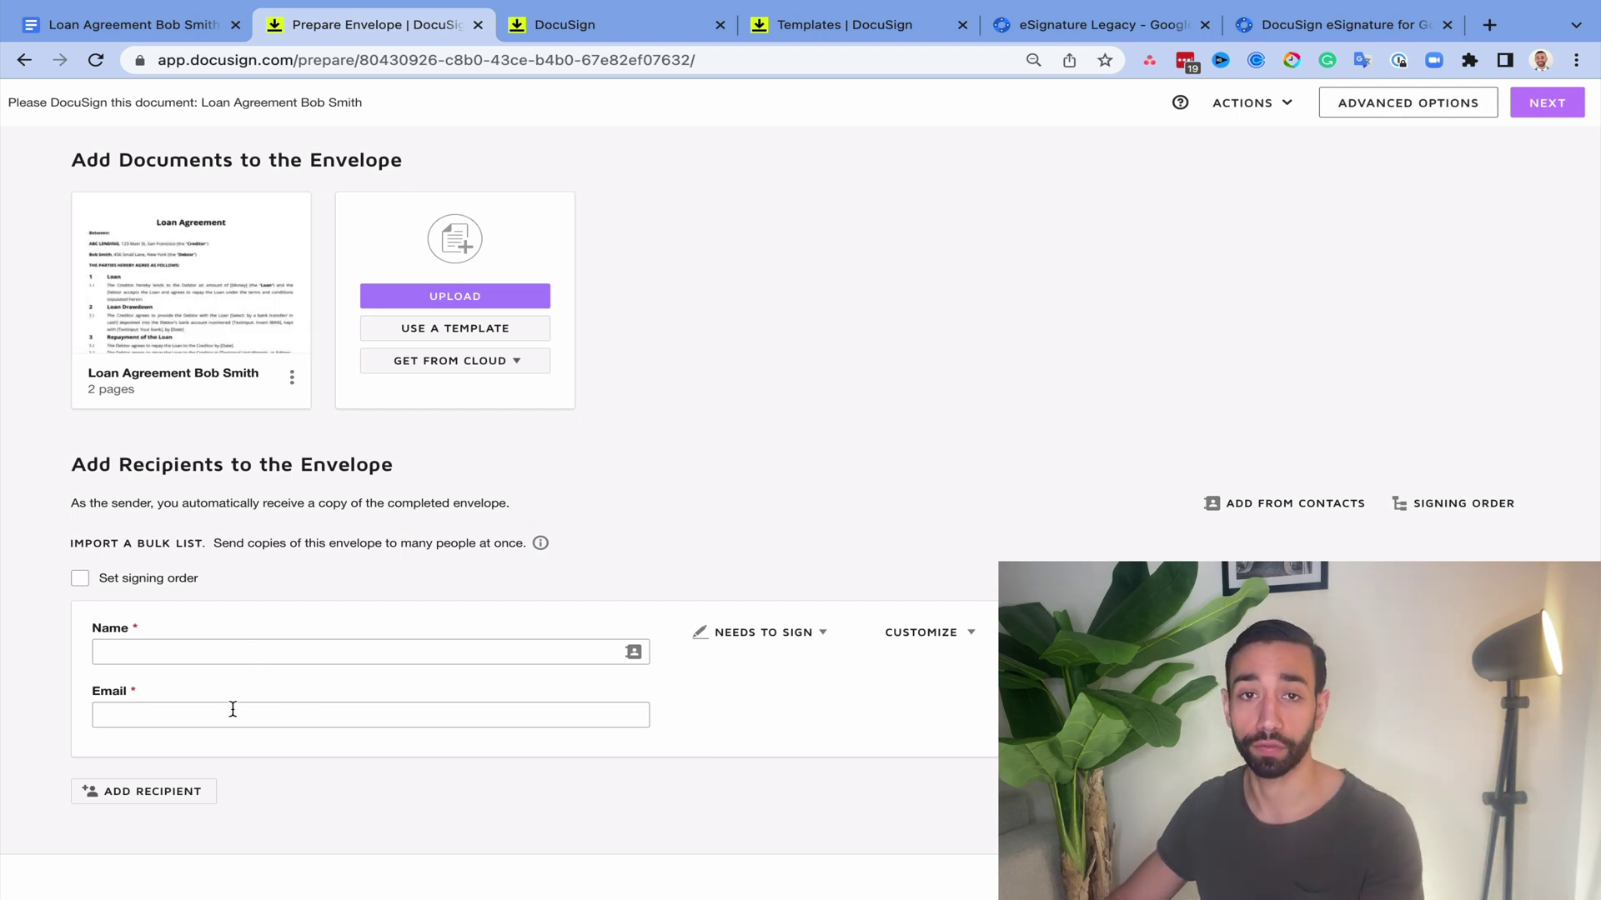
pyautogui.click(293, 646)
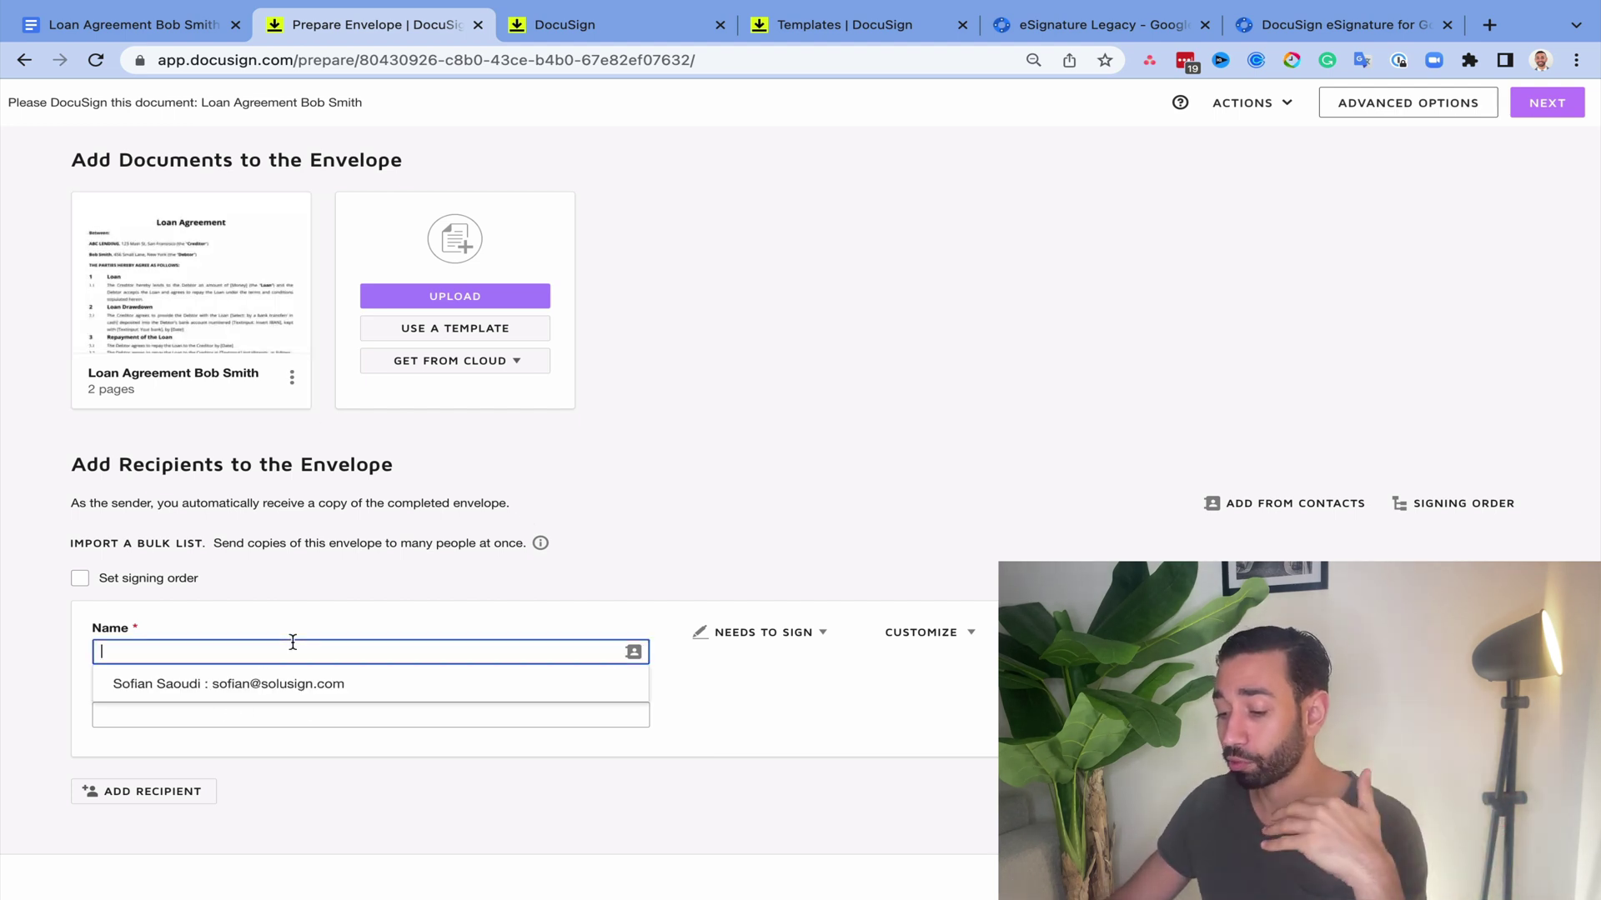
pyautogui.click(241, 690)
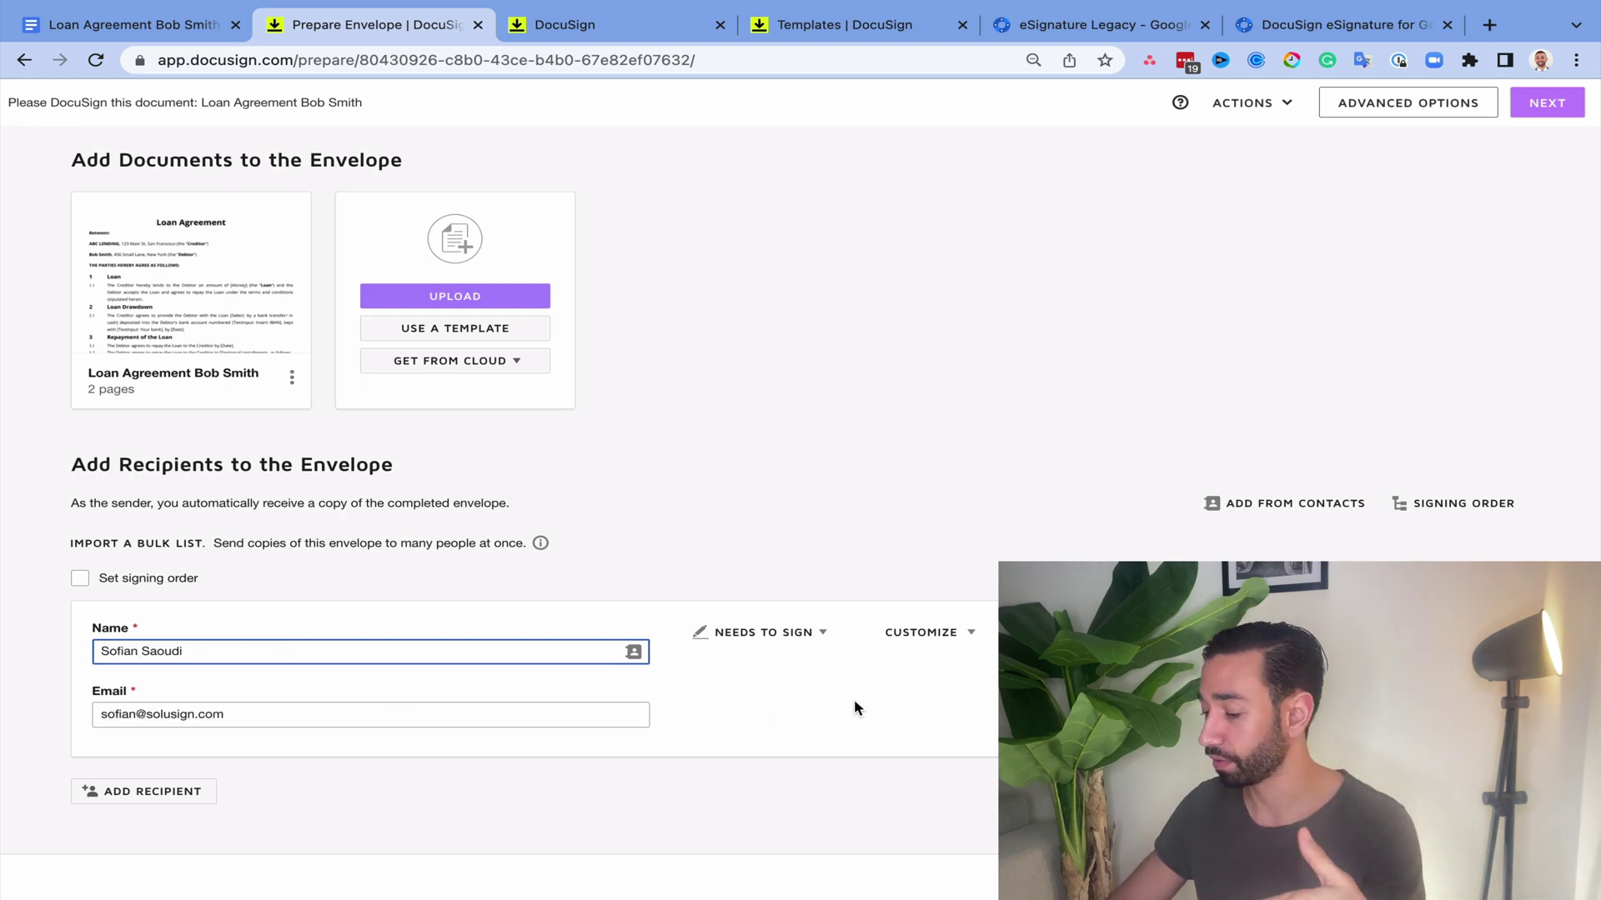
pyautogui.press('Return')
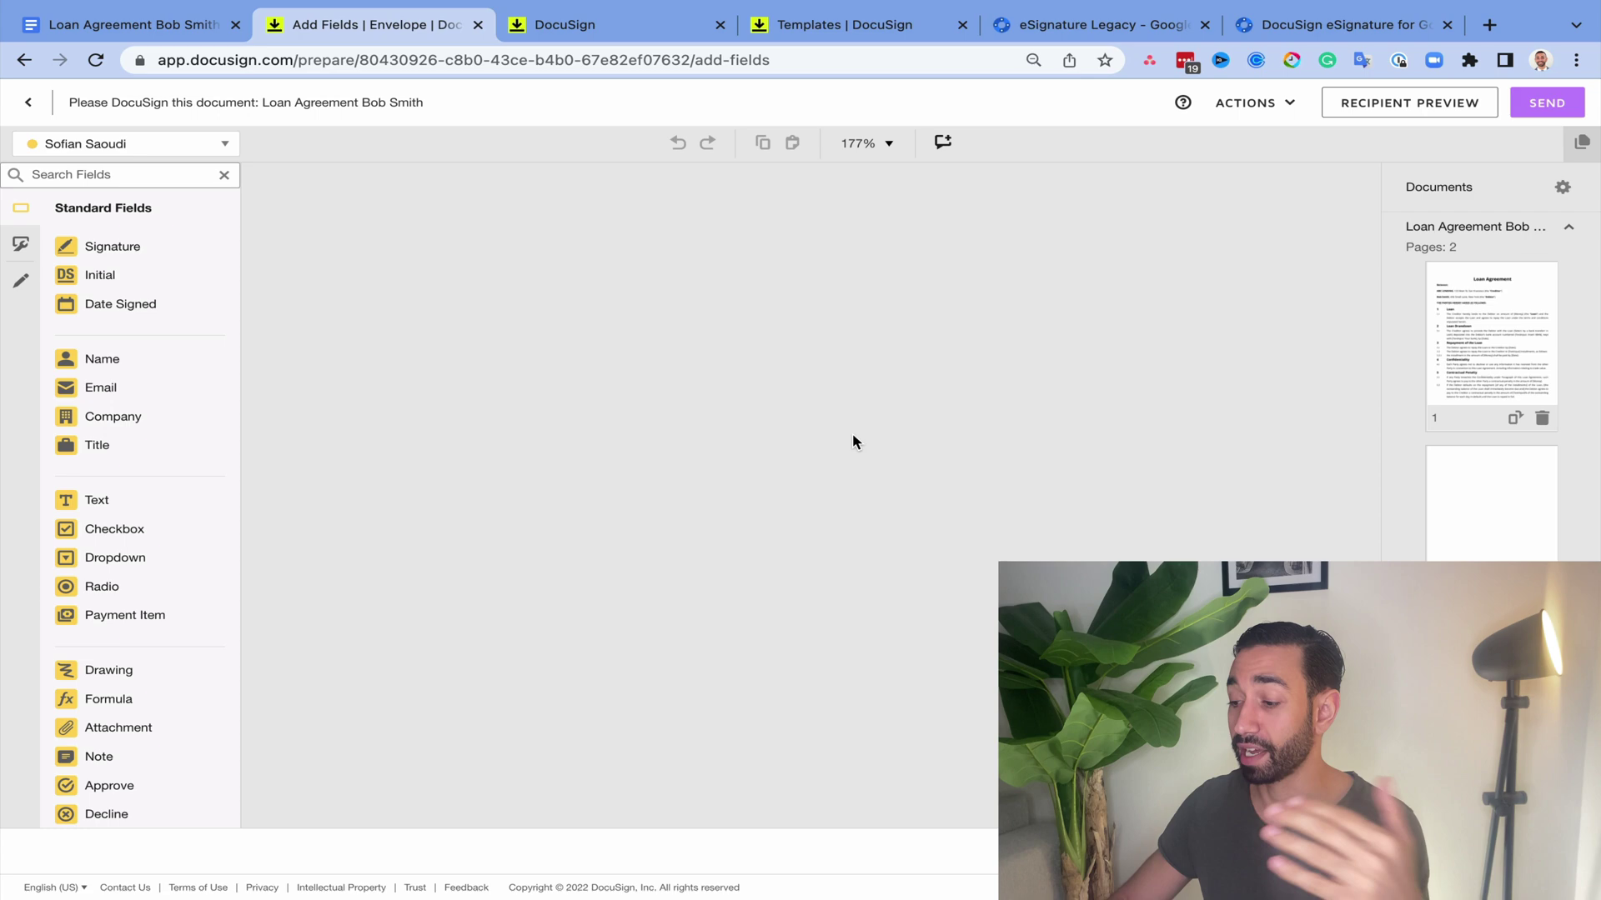
# Step: Place signature, initial, text, dropdown and radio fields on the Borrower lines, then delete them all
pyautogui.scroll(-20, 891, 566)
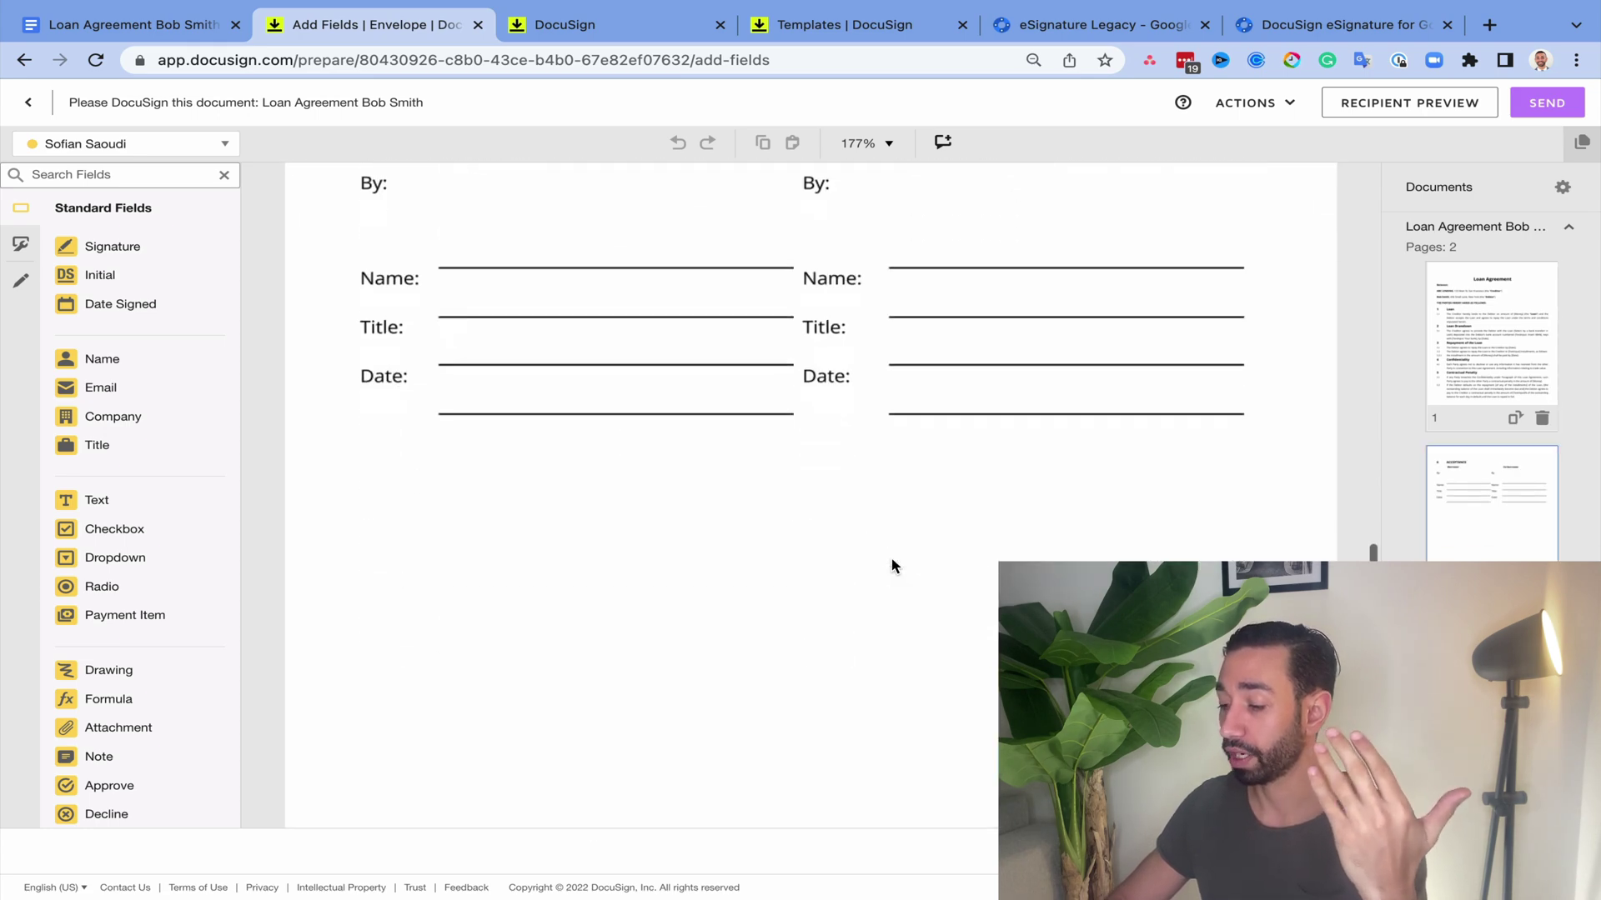
pyautogui.moveTo(163, 247); pyautogui.dragTo(501, 442)
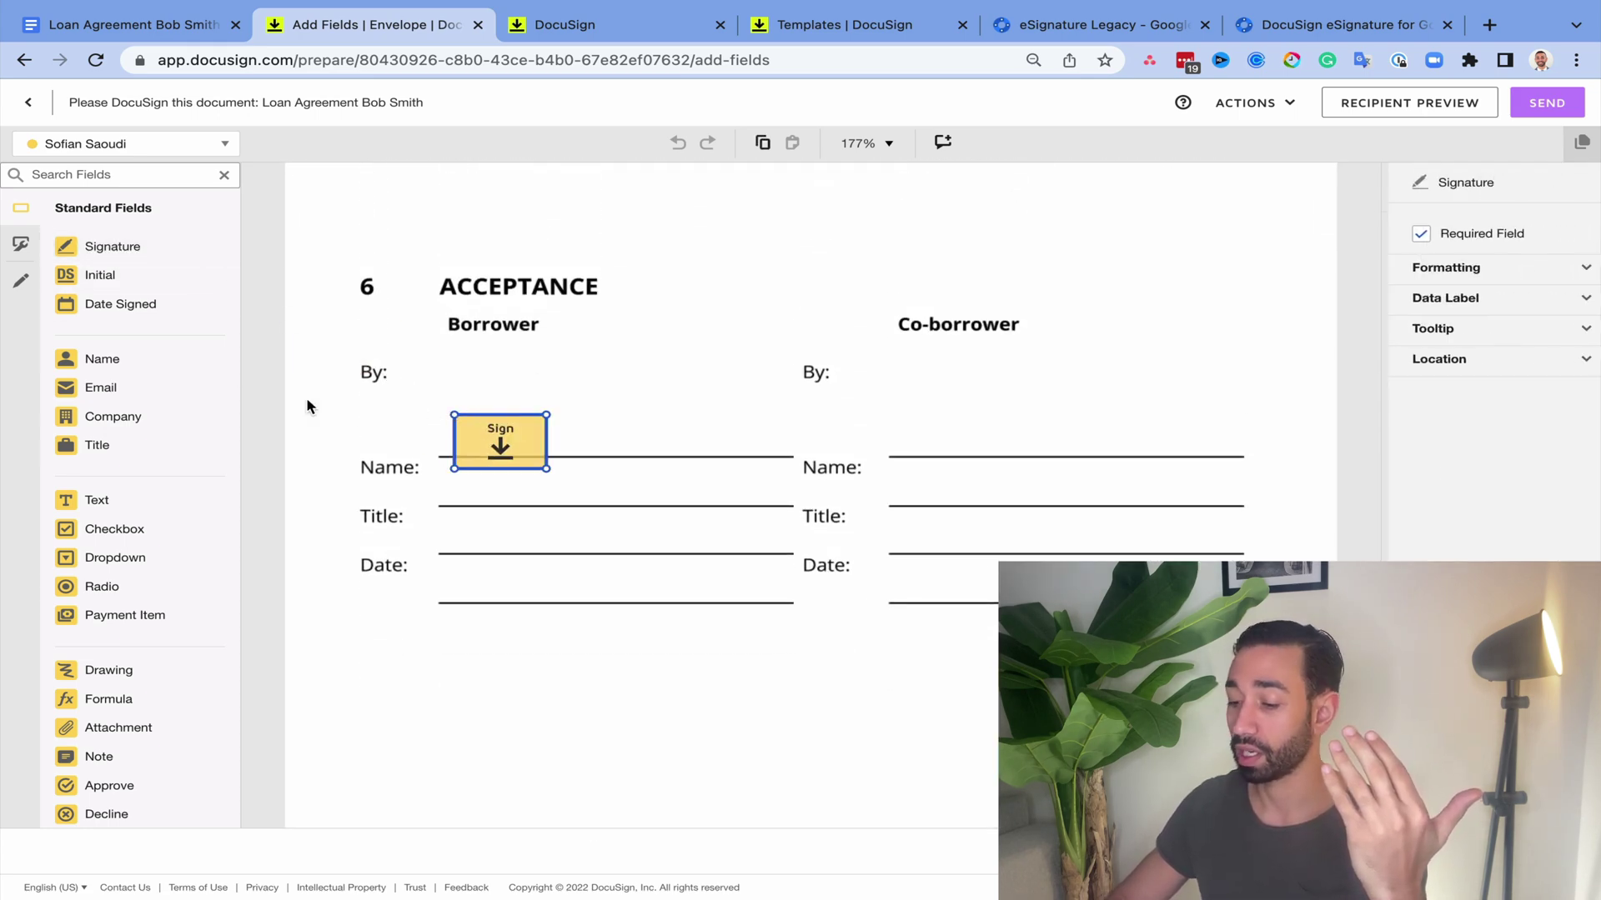
pyautogui.moveTo(138, 286); pyautogui.dragTo(482, 501)
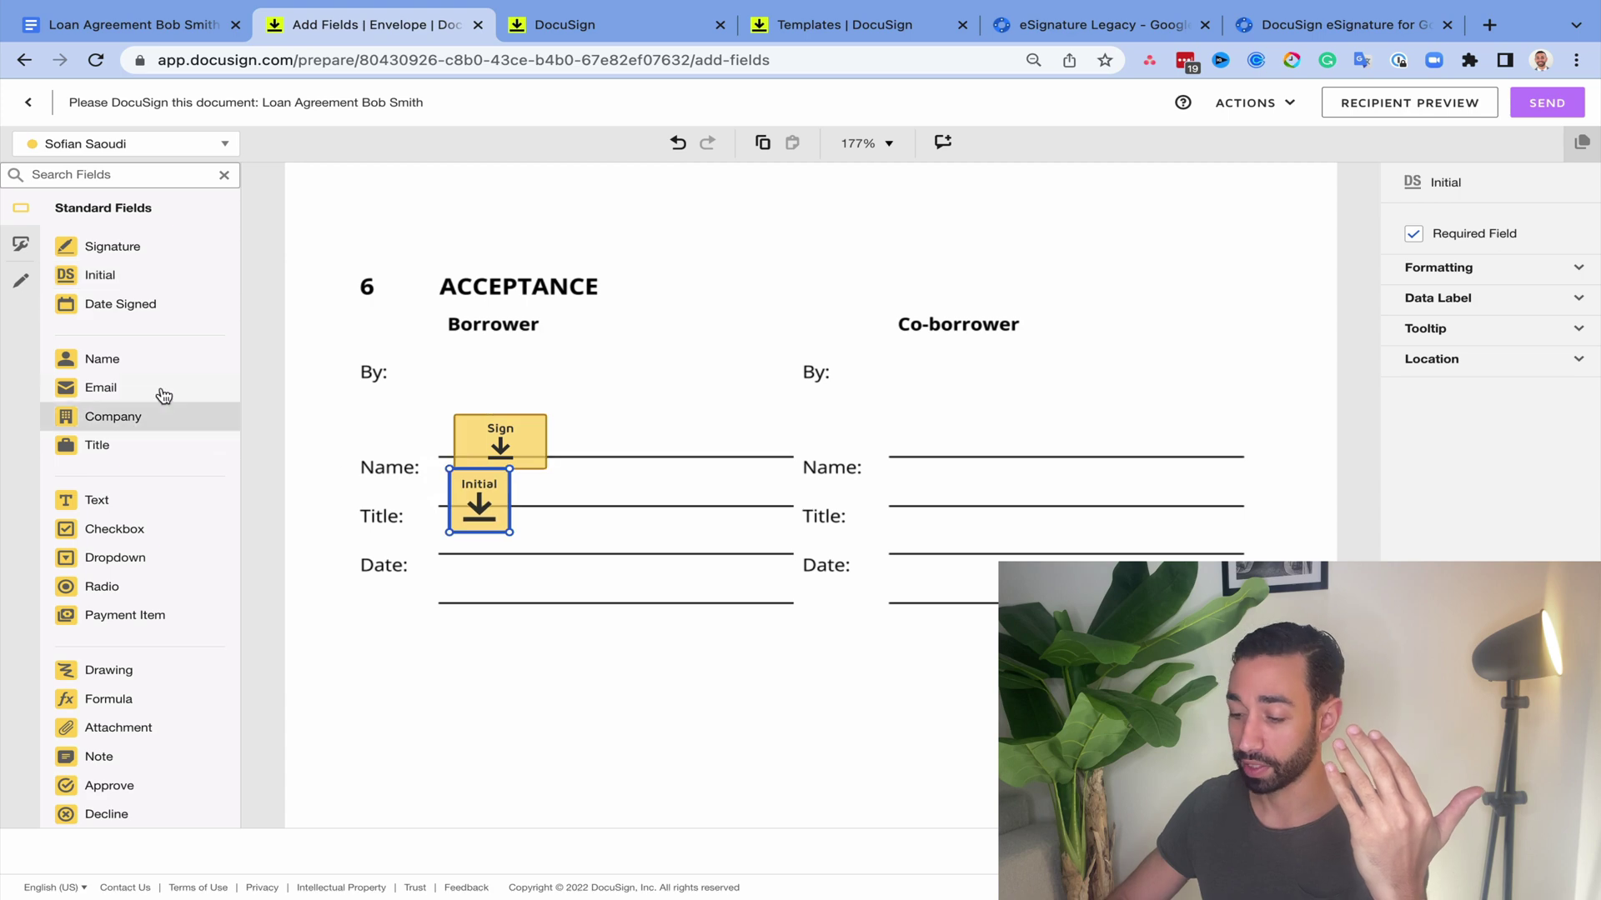
pyautogui.press('Delete')
pyautogui.moveTo(130, 500); pyautogui.dragTo(507, 512)
pyautogui.moveTo(115, 557); pyautogui.dragTo(484, 555)
pyautogui.moveTo(102, 586); pyautogui.dragTo(456, 600)
pyautogui.moveTo(500, 442); pyautogui.dragTo(488, 442)
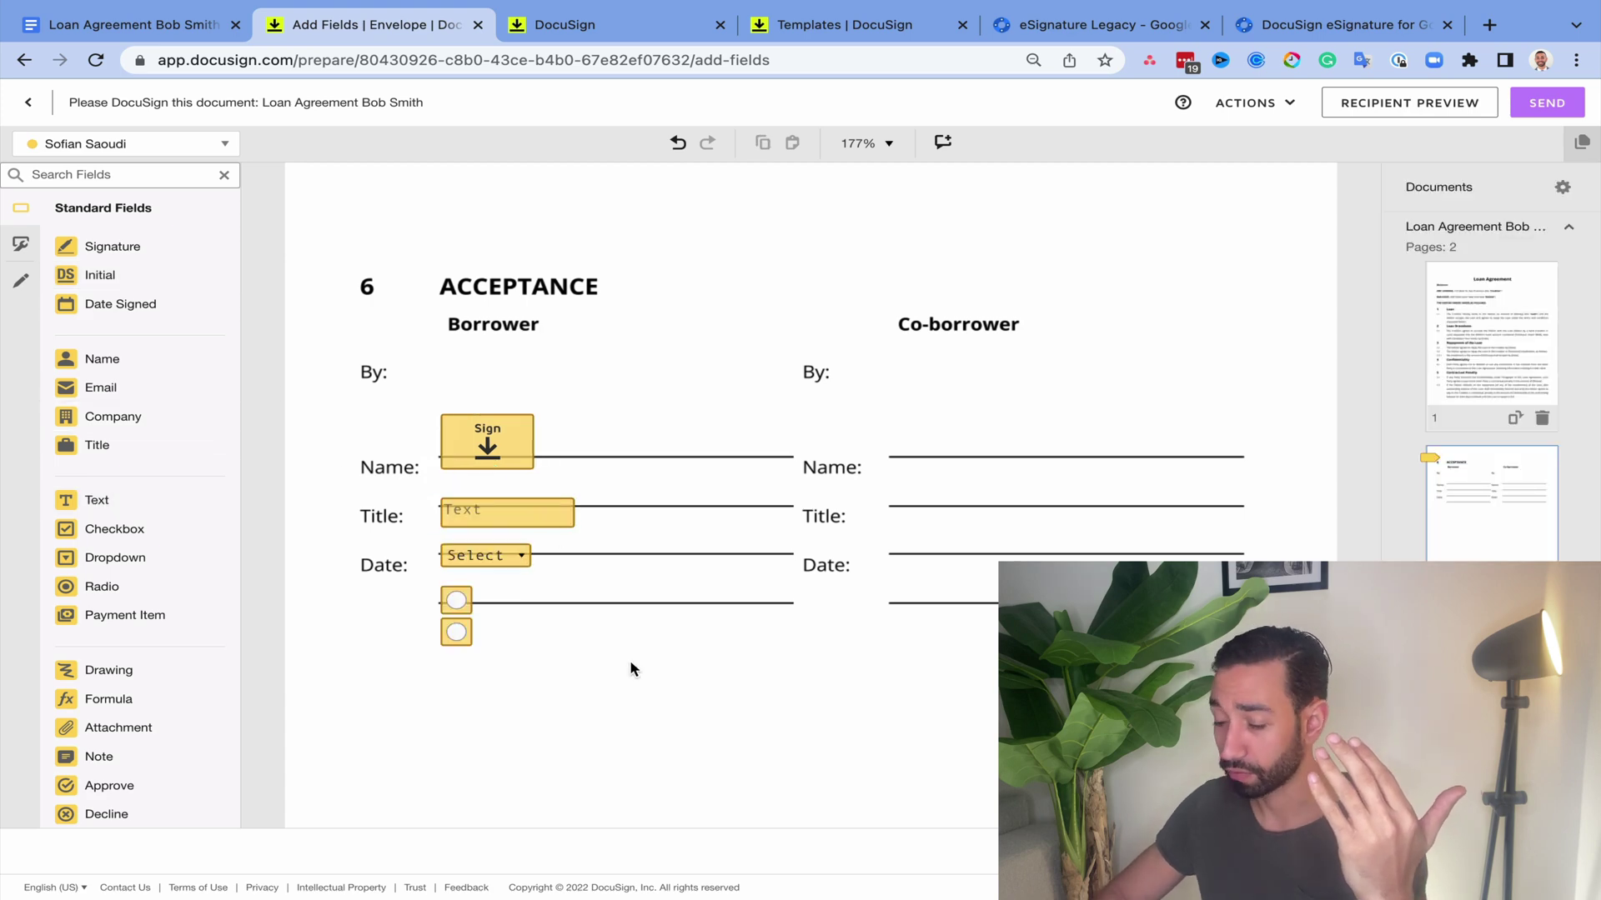
pyautogui.moveTo(827, 789); pyautogui.dragTo(381, 404)
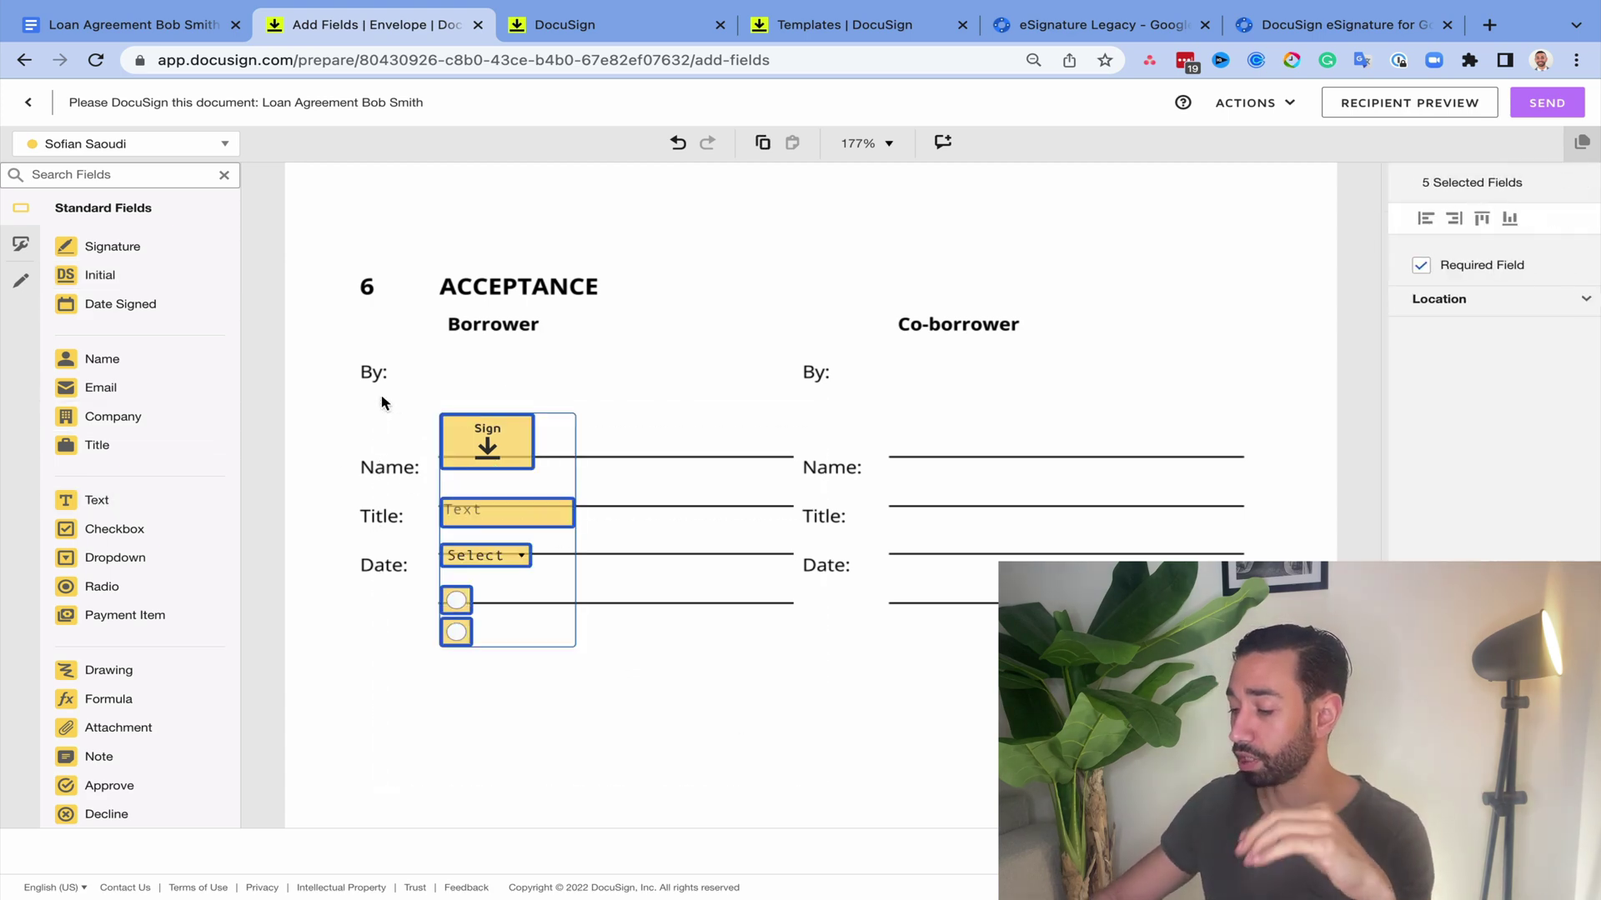
pyautogui.press('Delete')
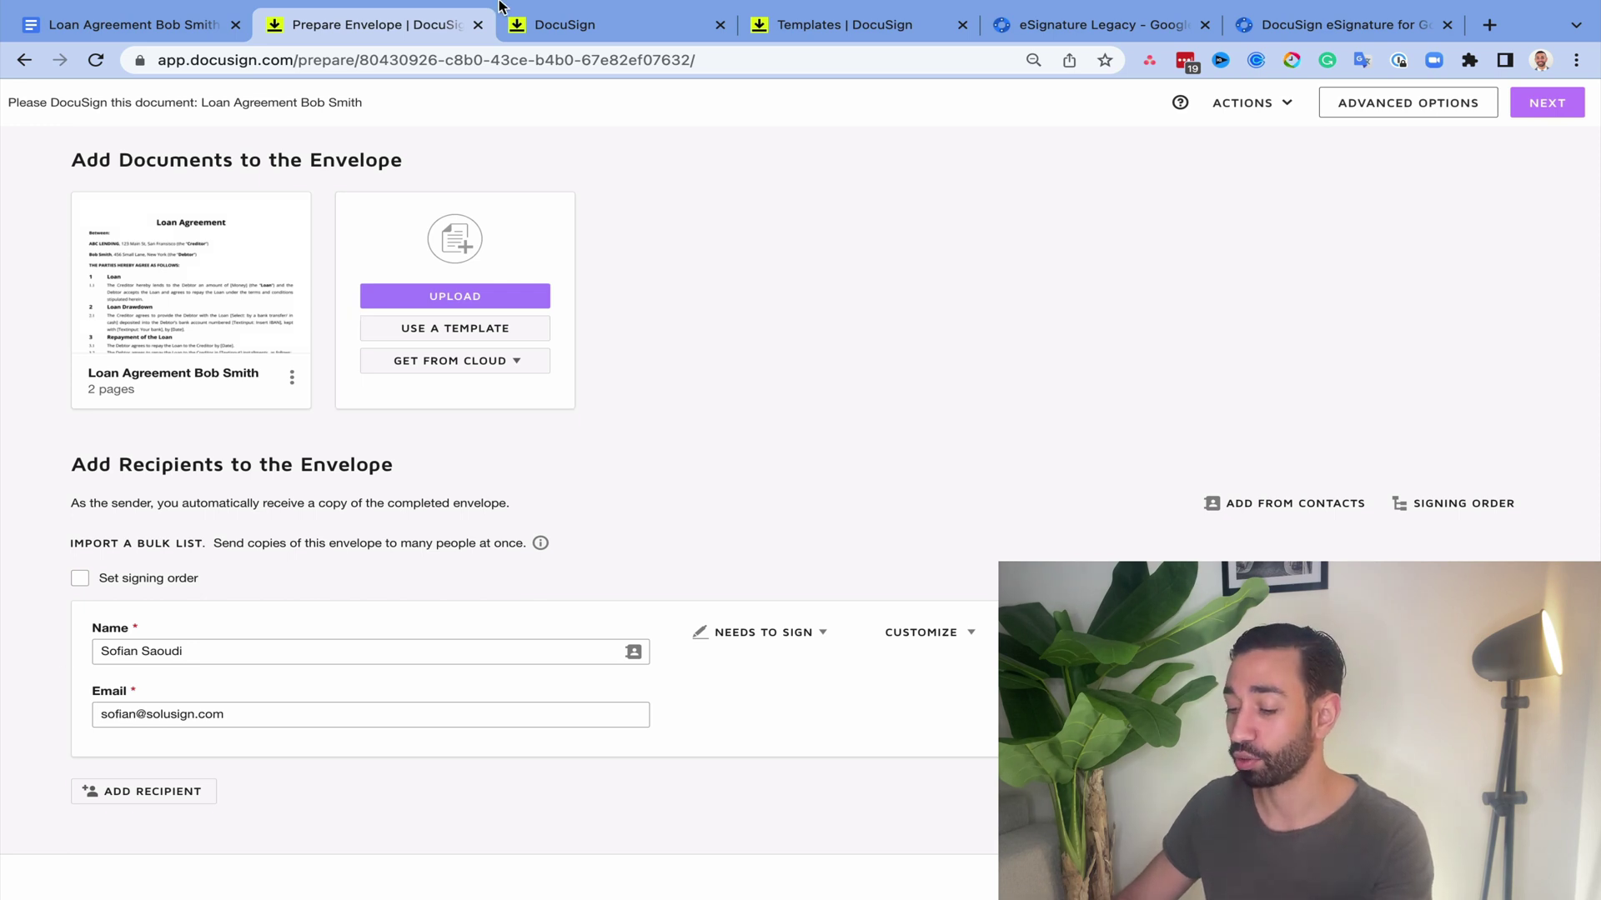
# Step: Clear the recipient's name and e-mail entries
pyautogui.moveTo(251, 648); pyautogui.dragTo(42, 651)
pyautogui.press('BackSpace')
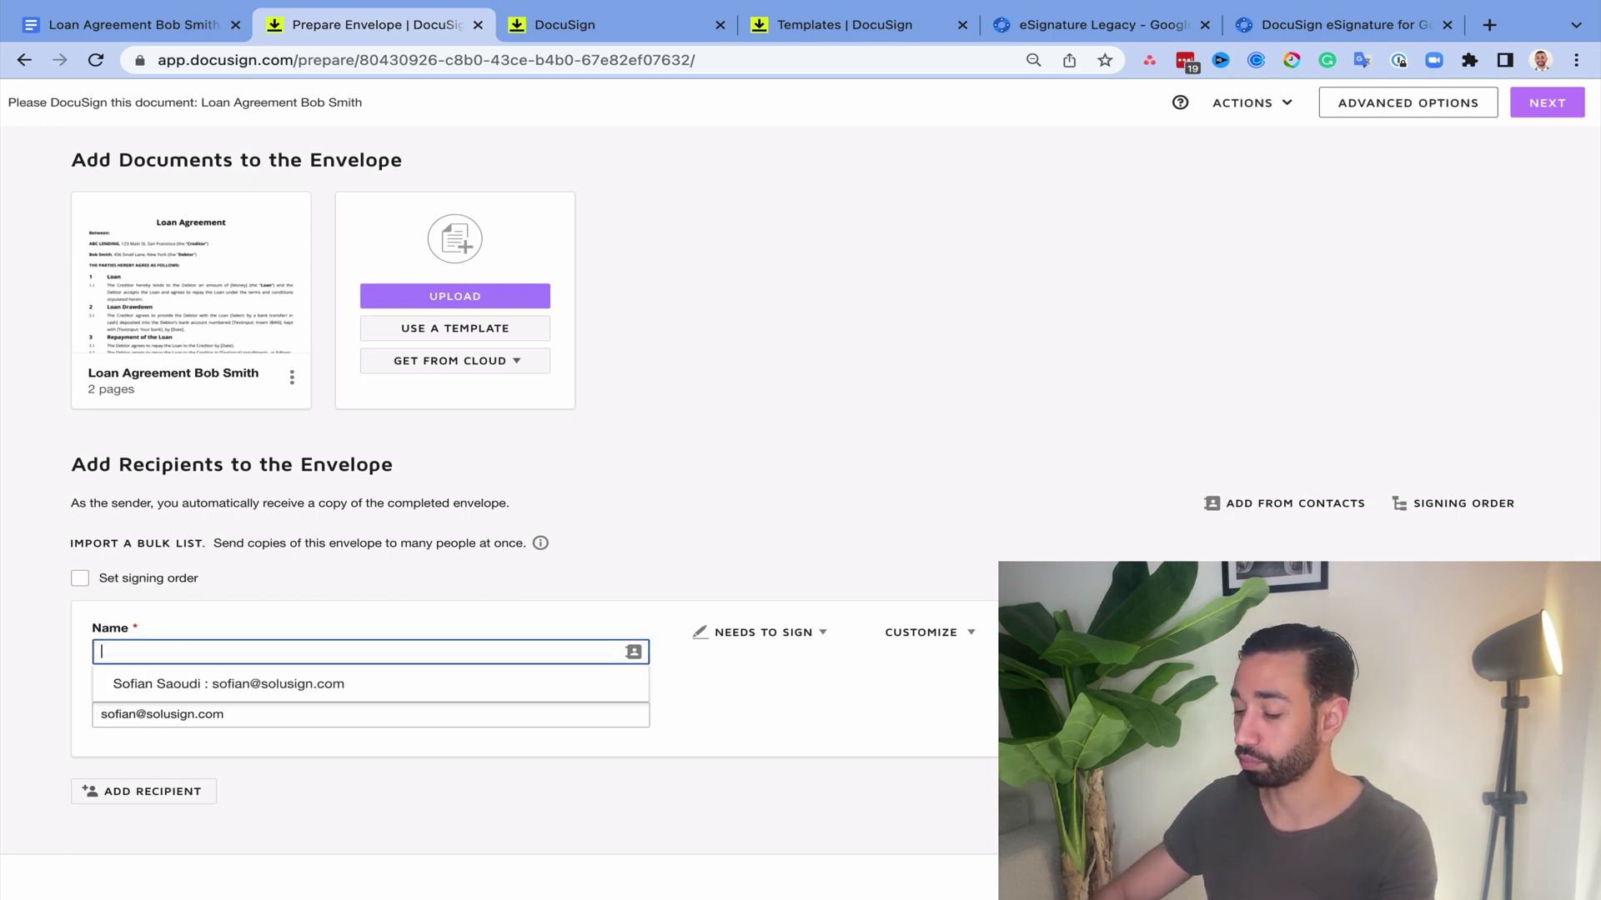
pyautogui.moveTo(223, 713); pyautogui.dragTo(21, 722)
pyautogui.press('BackSpace')
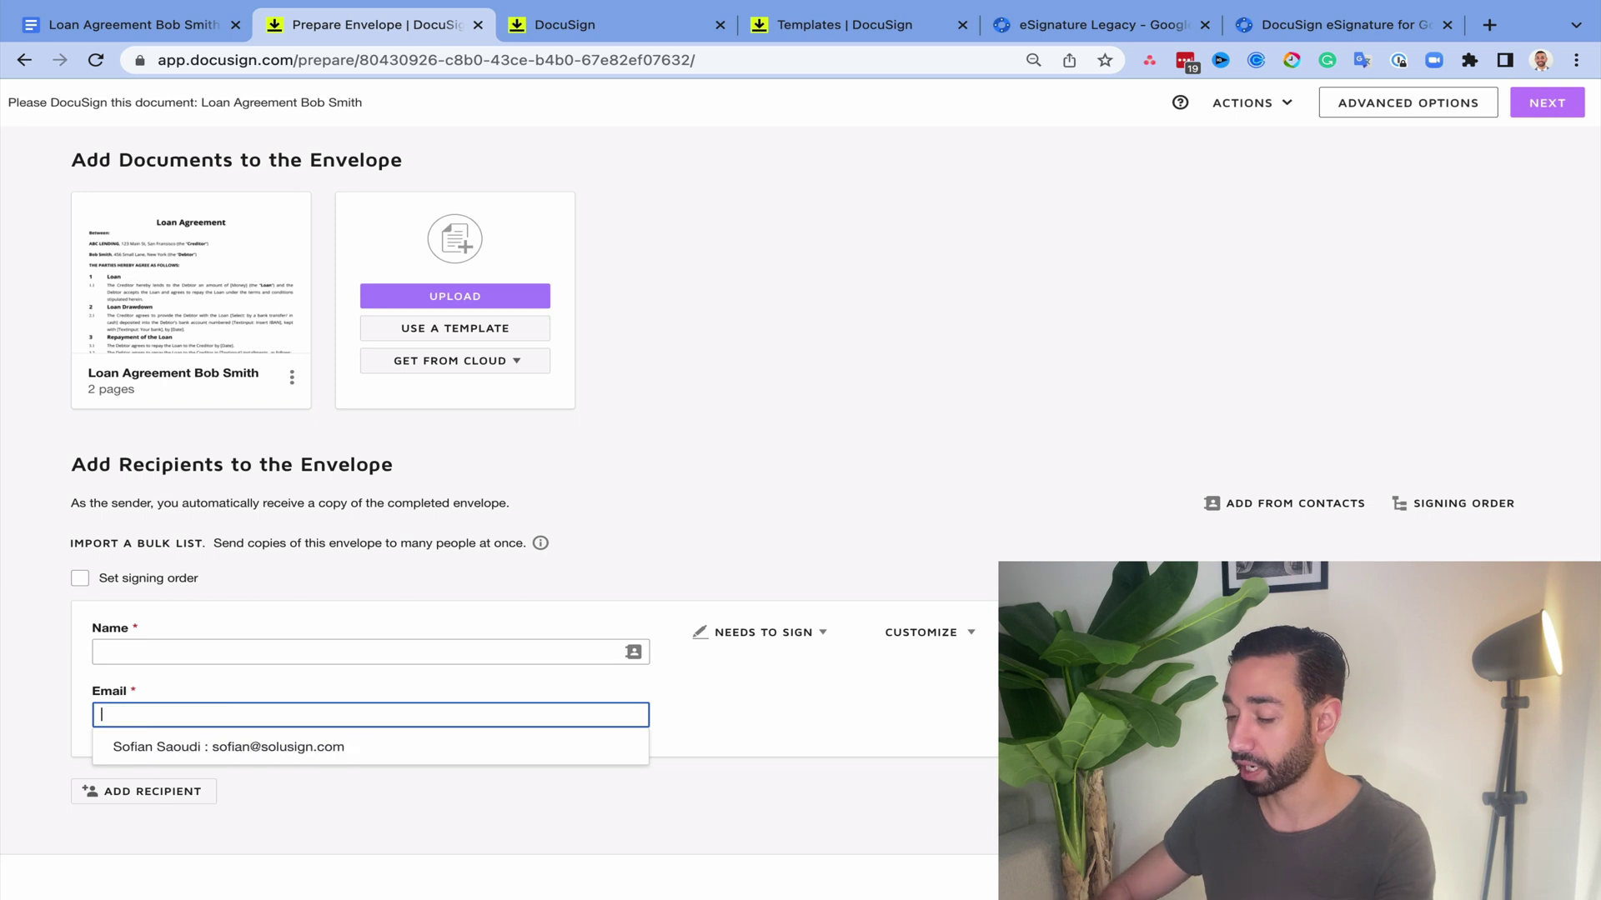
pyautogui.click(799, 499)
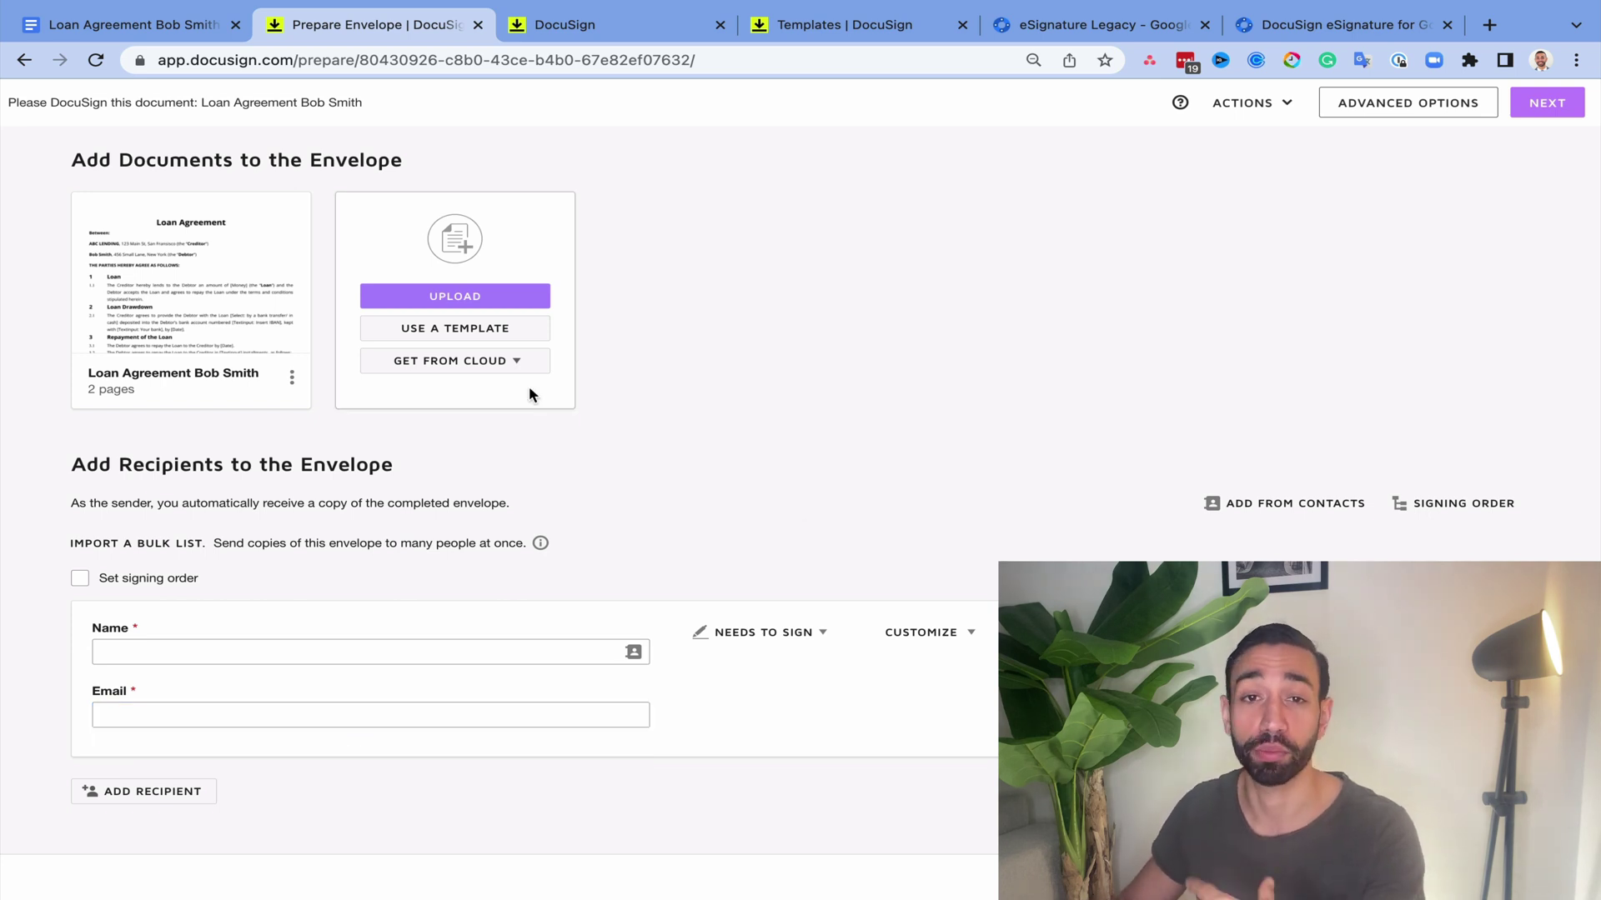
# Step: Apply the Loan Agreement Dynamic Template (Google Docs) to the document
pyautogui.click(292, 379)
pyautogui.click(315, 403)
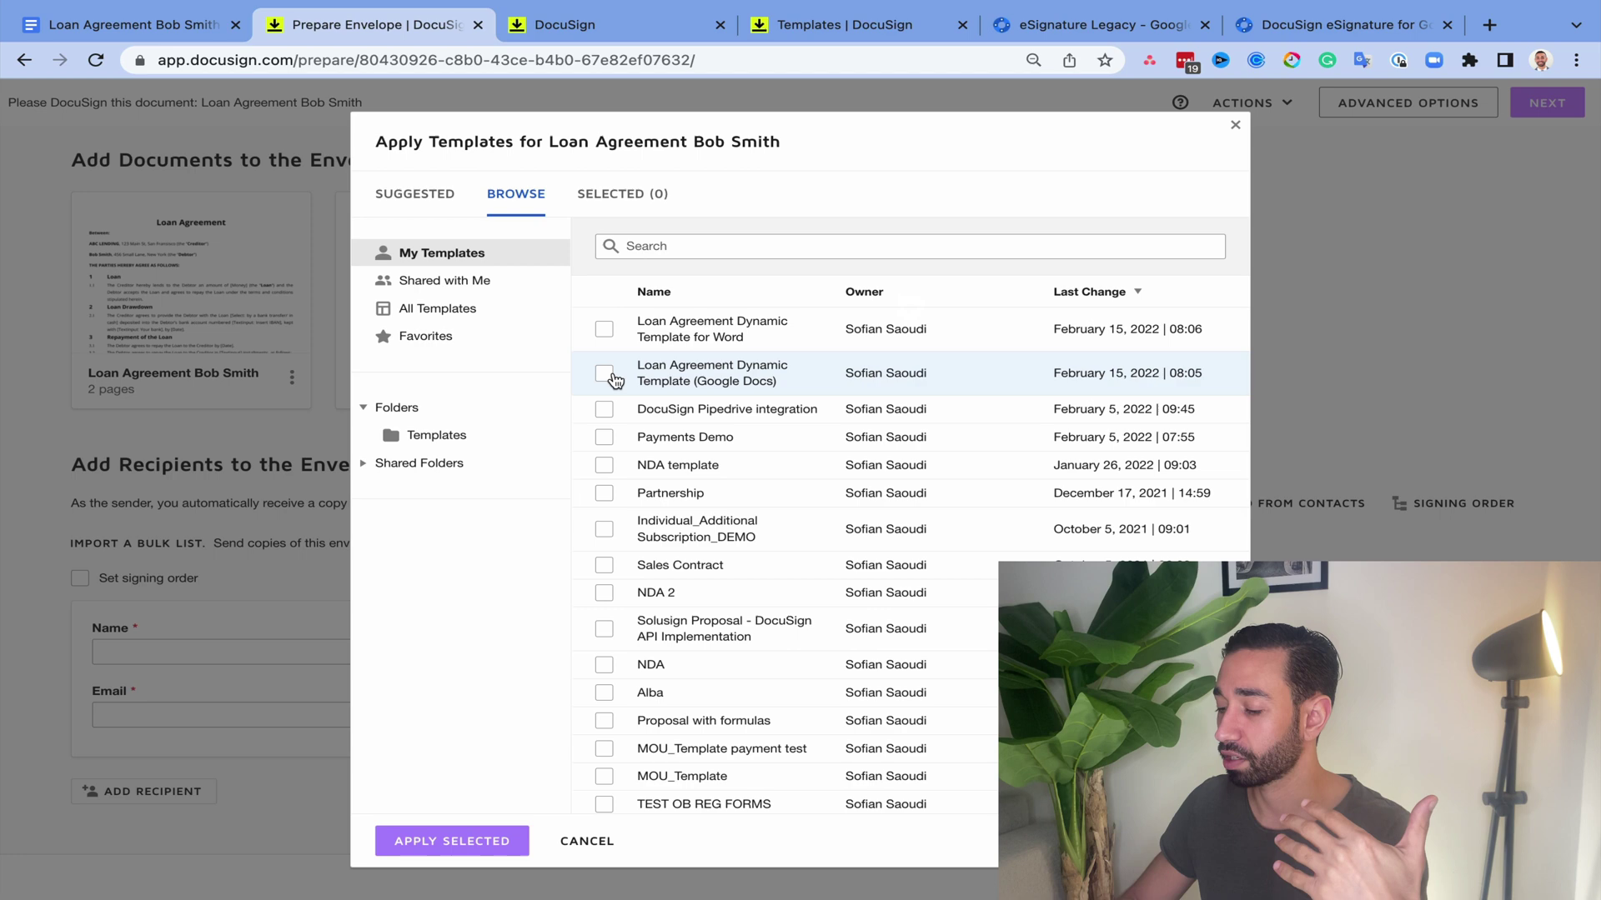
pyautogui.click(605, 375)
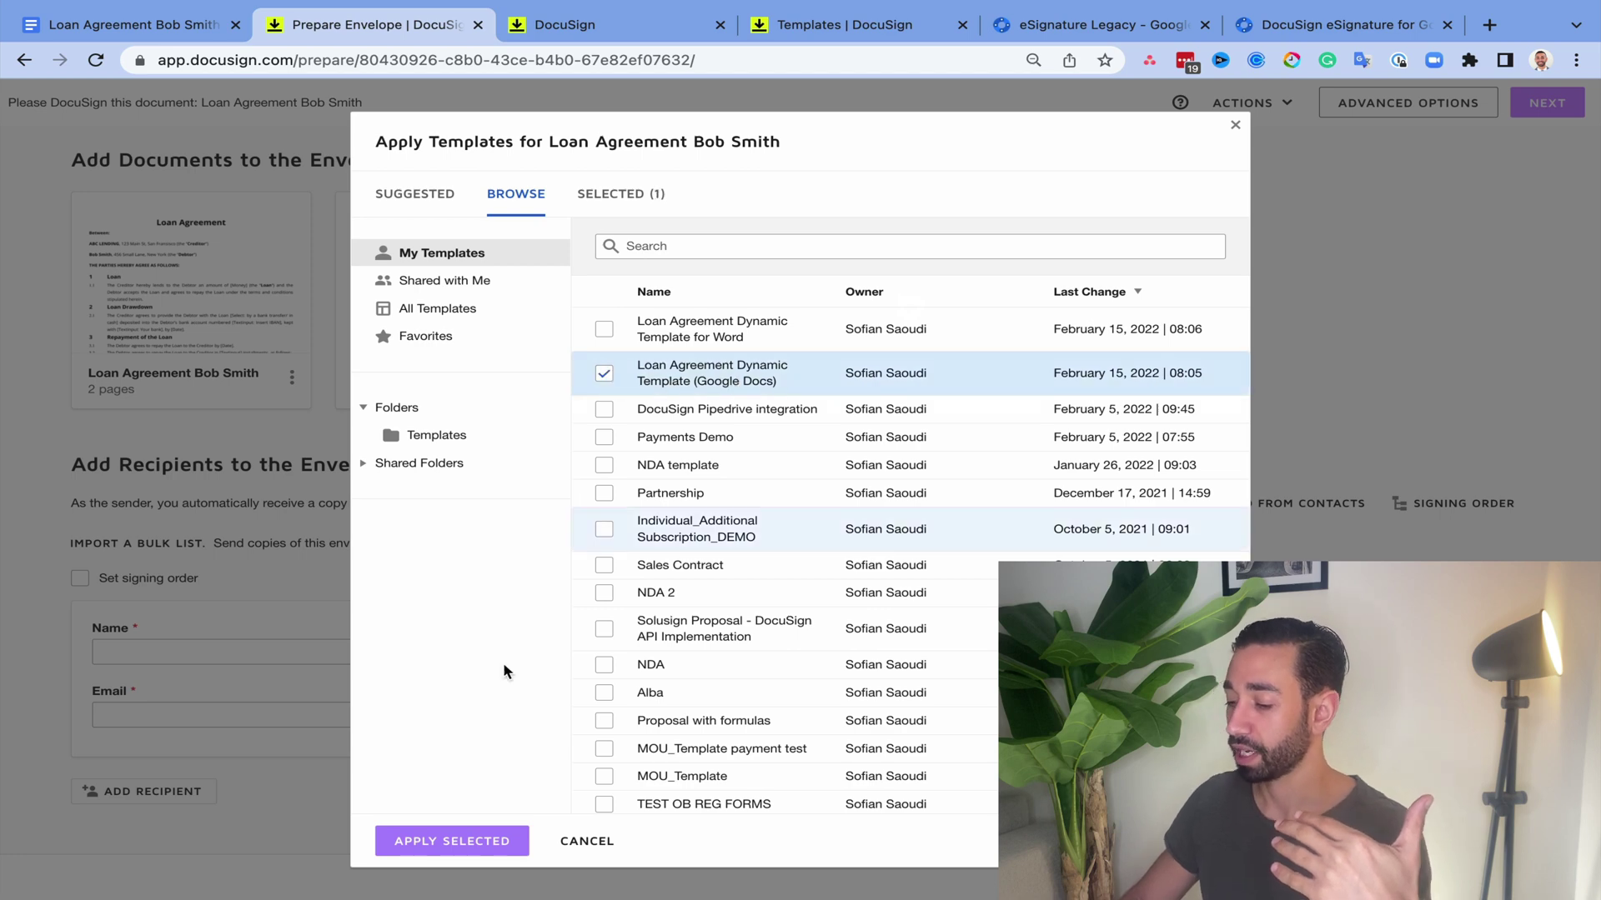
pyautogui.click(451, 841)
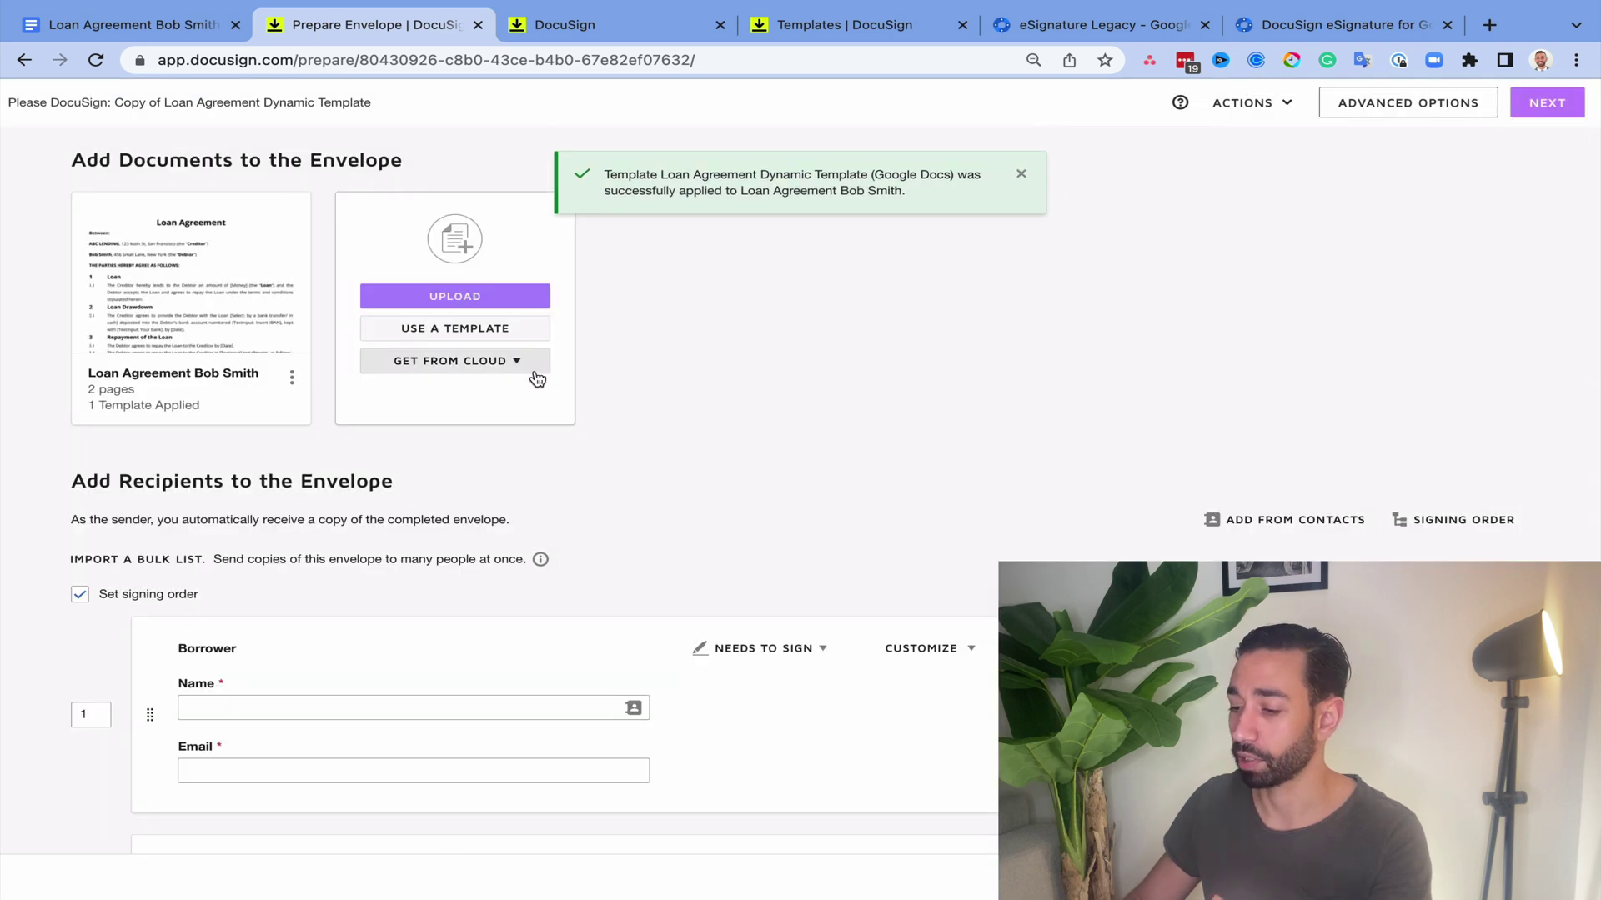
pyautogui.moveTo(199, 239)
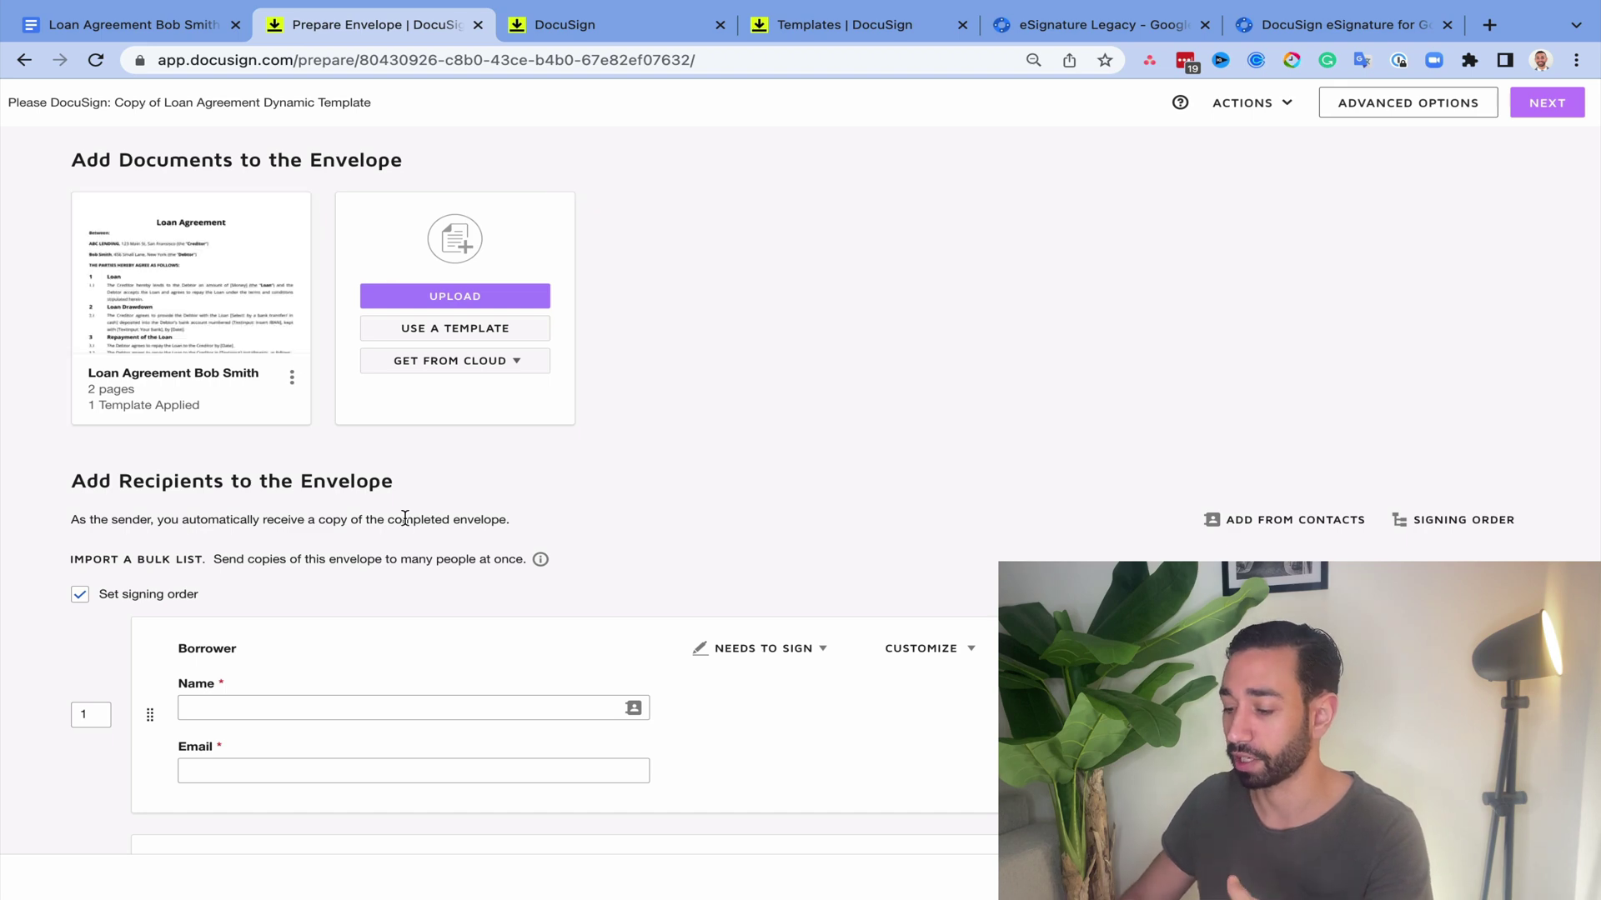
# Step: Review the Borrower and Co-borrower signer slots, then go back to the Loan Agreement Google Doc
pyautogui.scroll(-1, 406, 518)
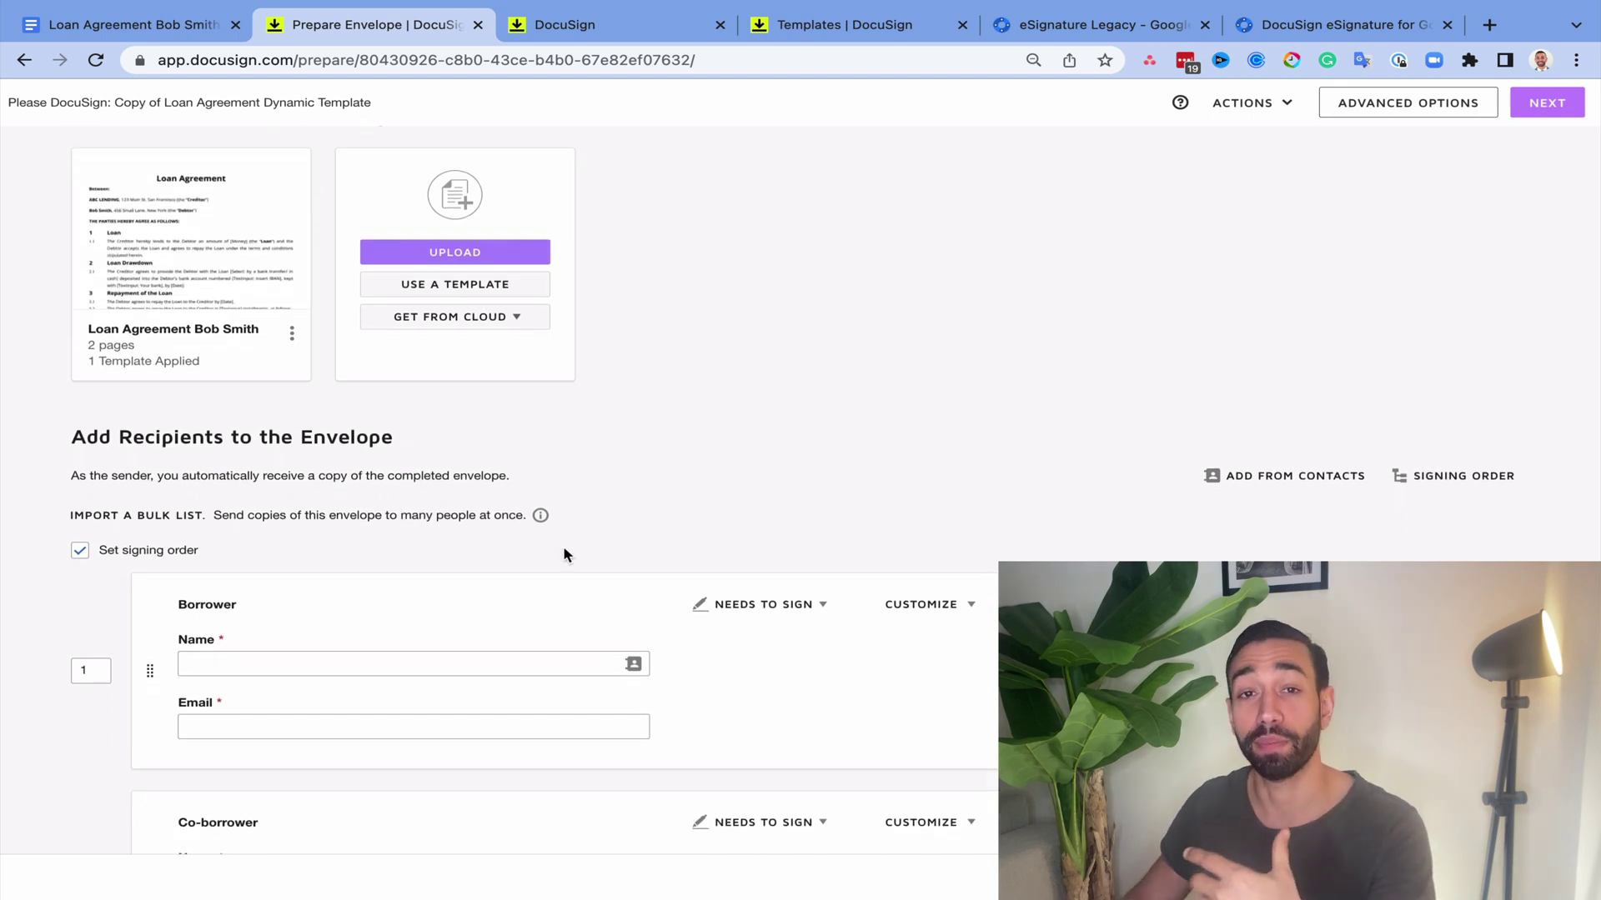
pyautogui.scroll(-1, 824, 554)
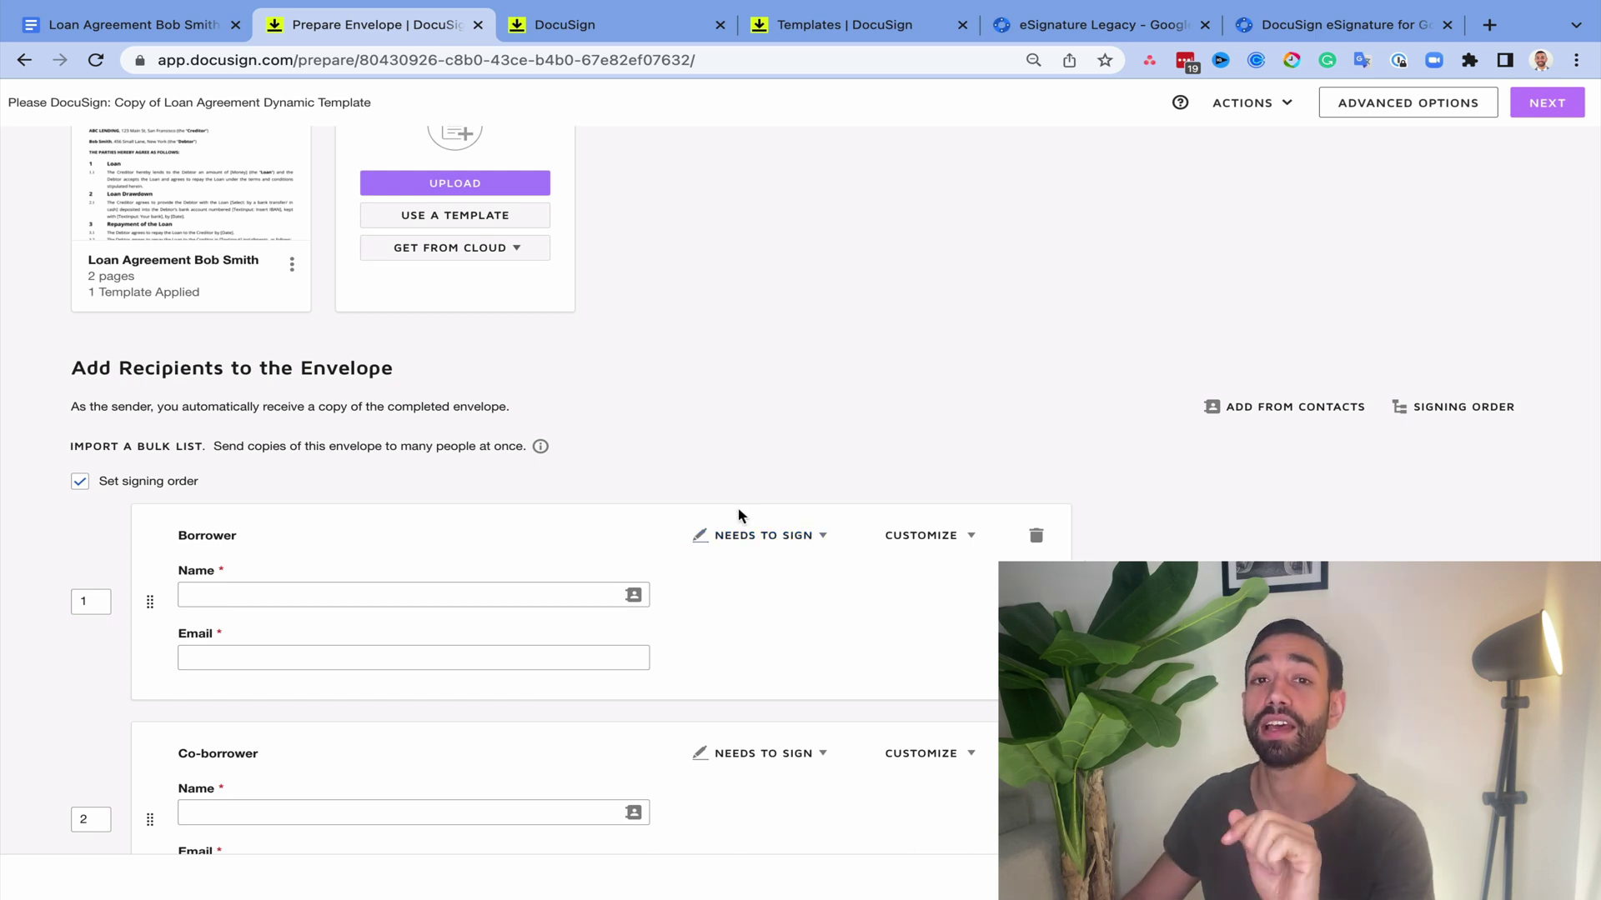
pyautogui.scroll(-2, 558, 717)
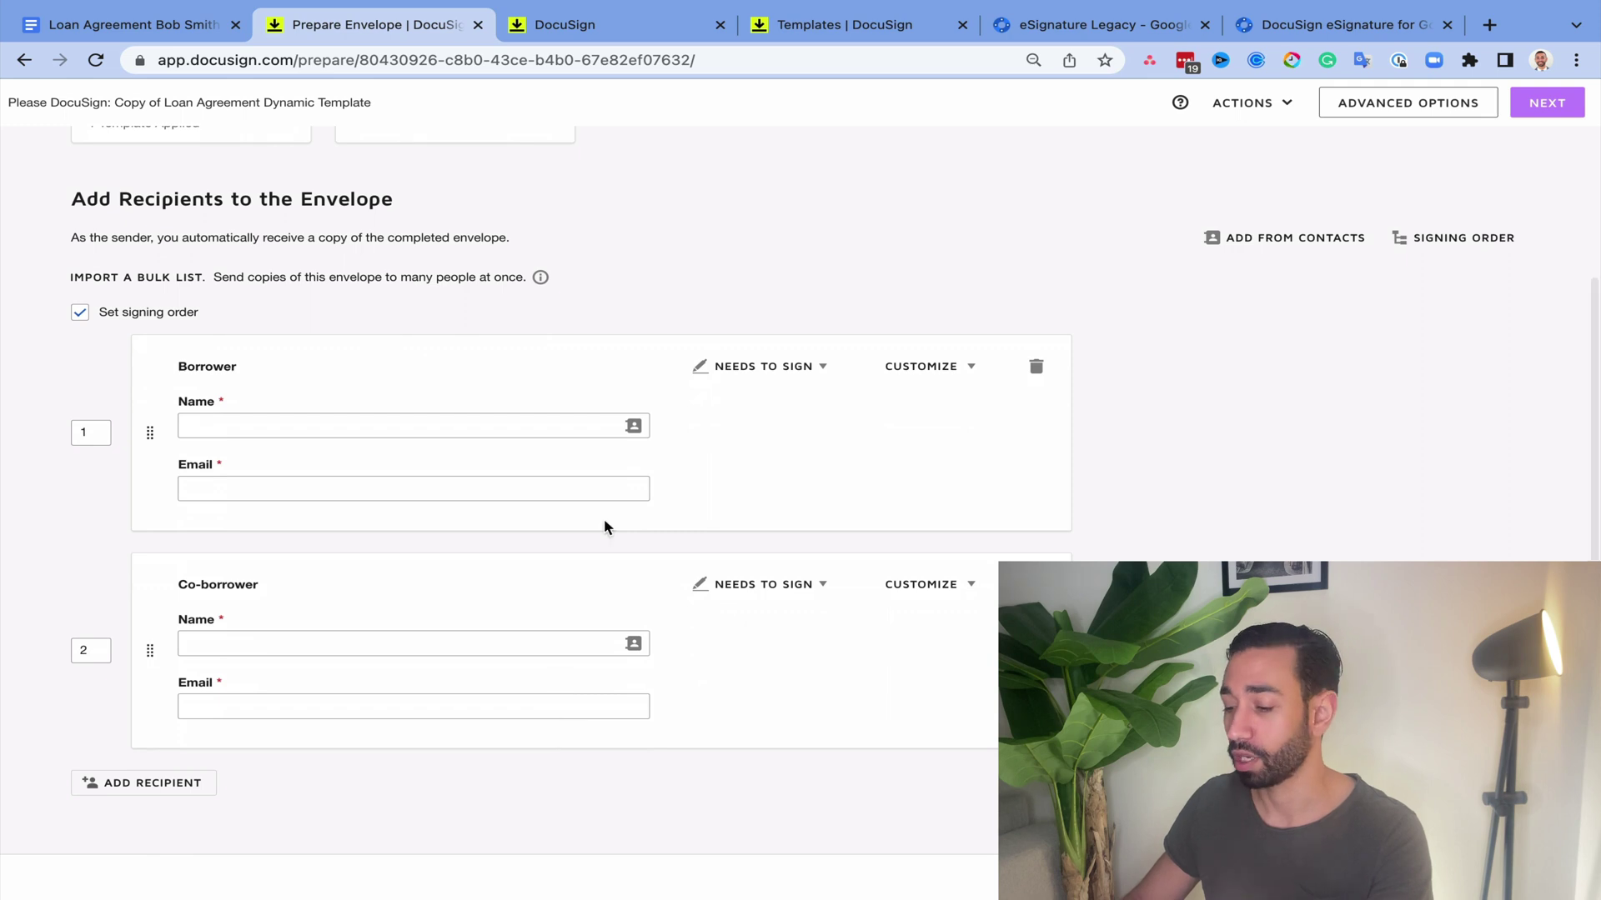
pyautogui.scroll(1, 608, 525)
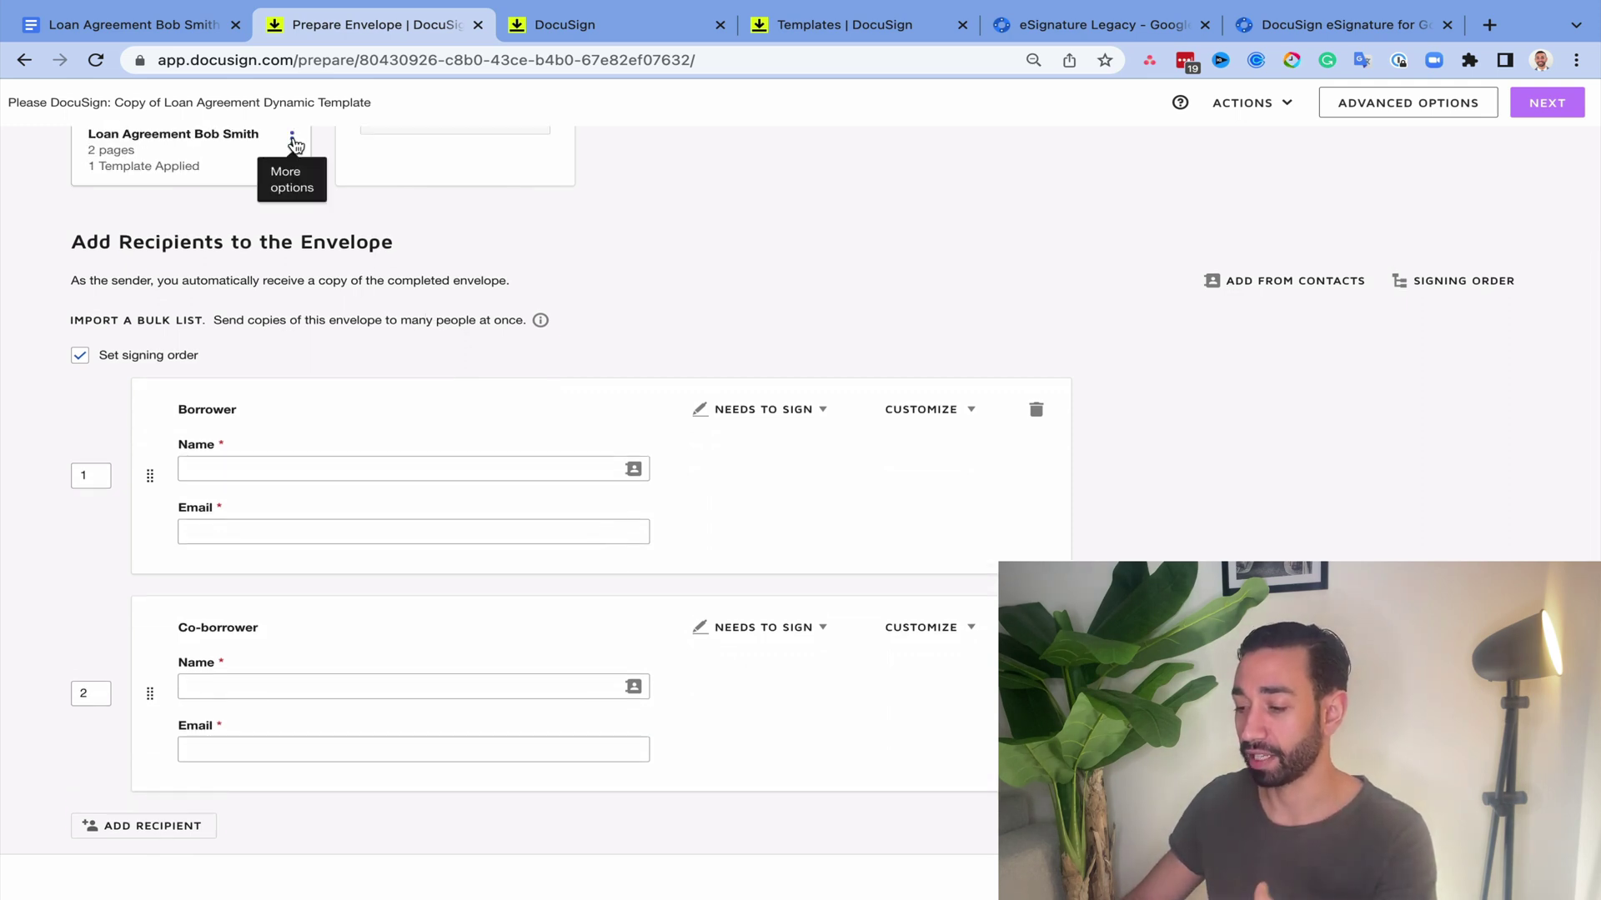
pyautogui.scroll(-1, 627, 267)
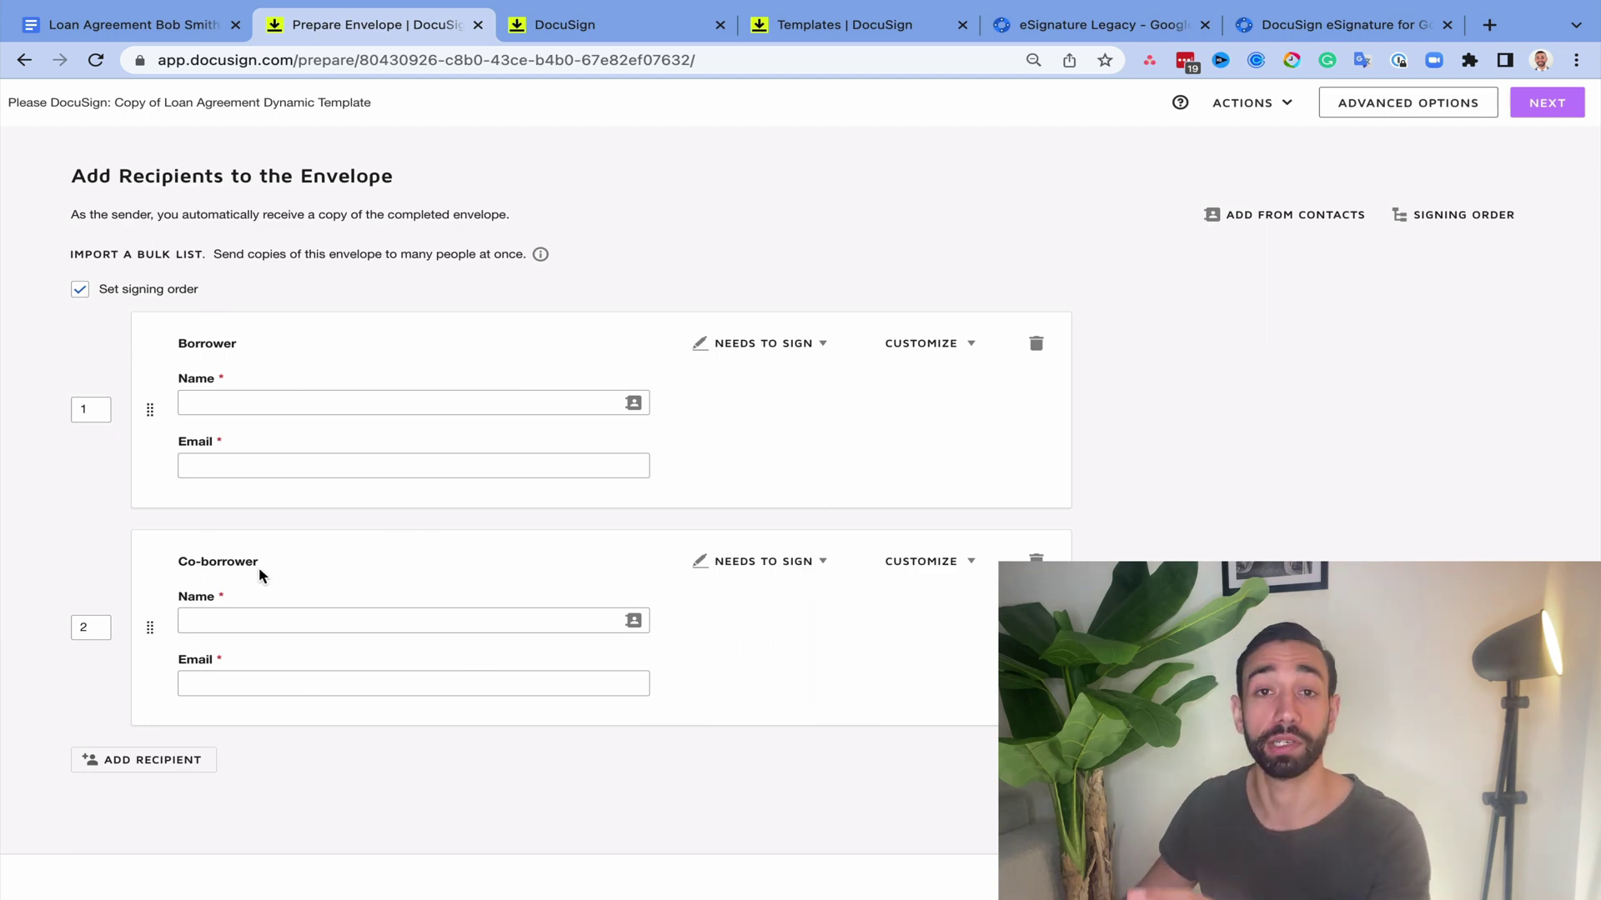
pyautogui.click(103, 25)
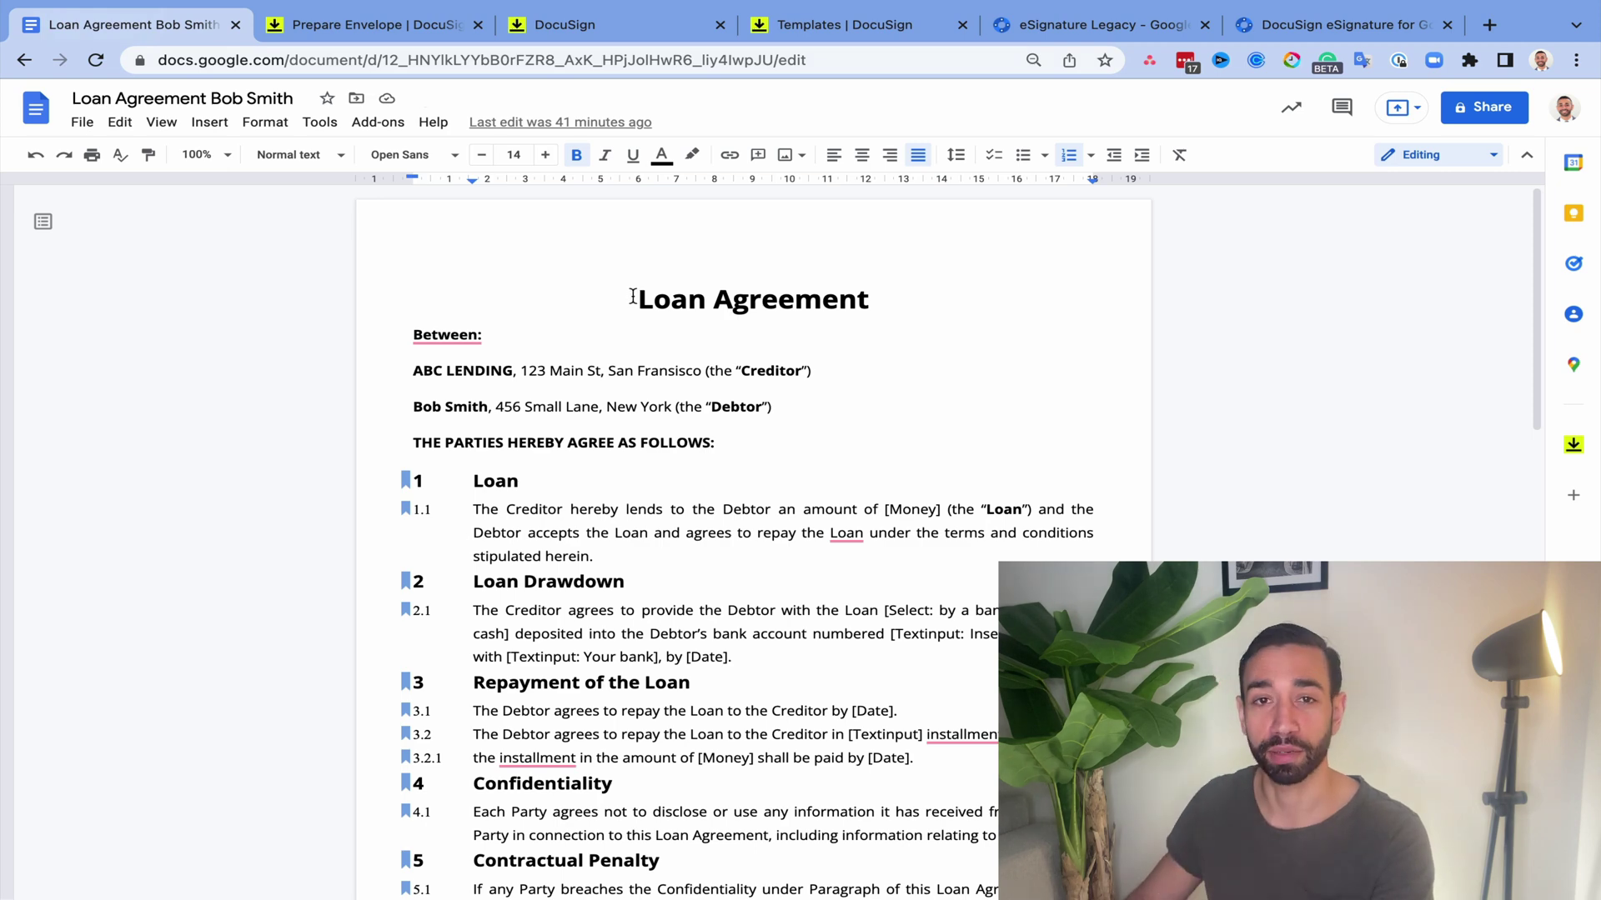
# Step: Relabel the Loan Agreement parties as Borrower and Co-Borrower, then return to the DocuSign home page
pyautogui.scroll(-20, 889, 442)
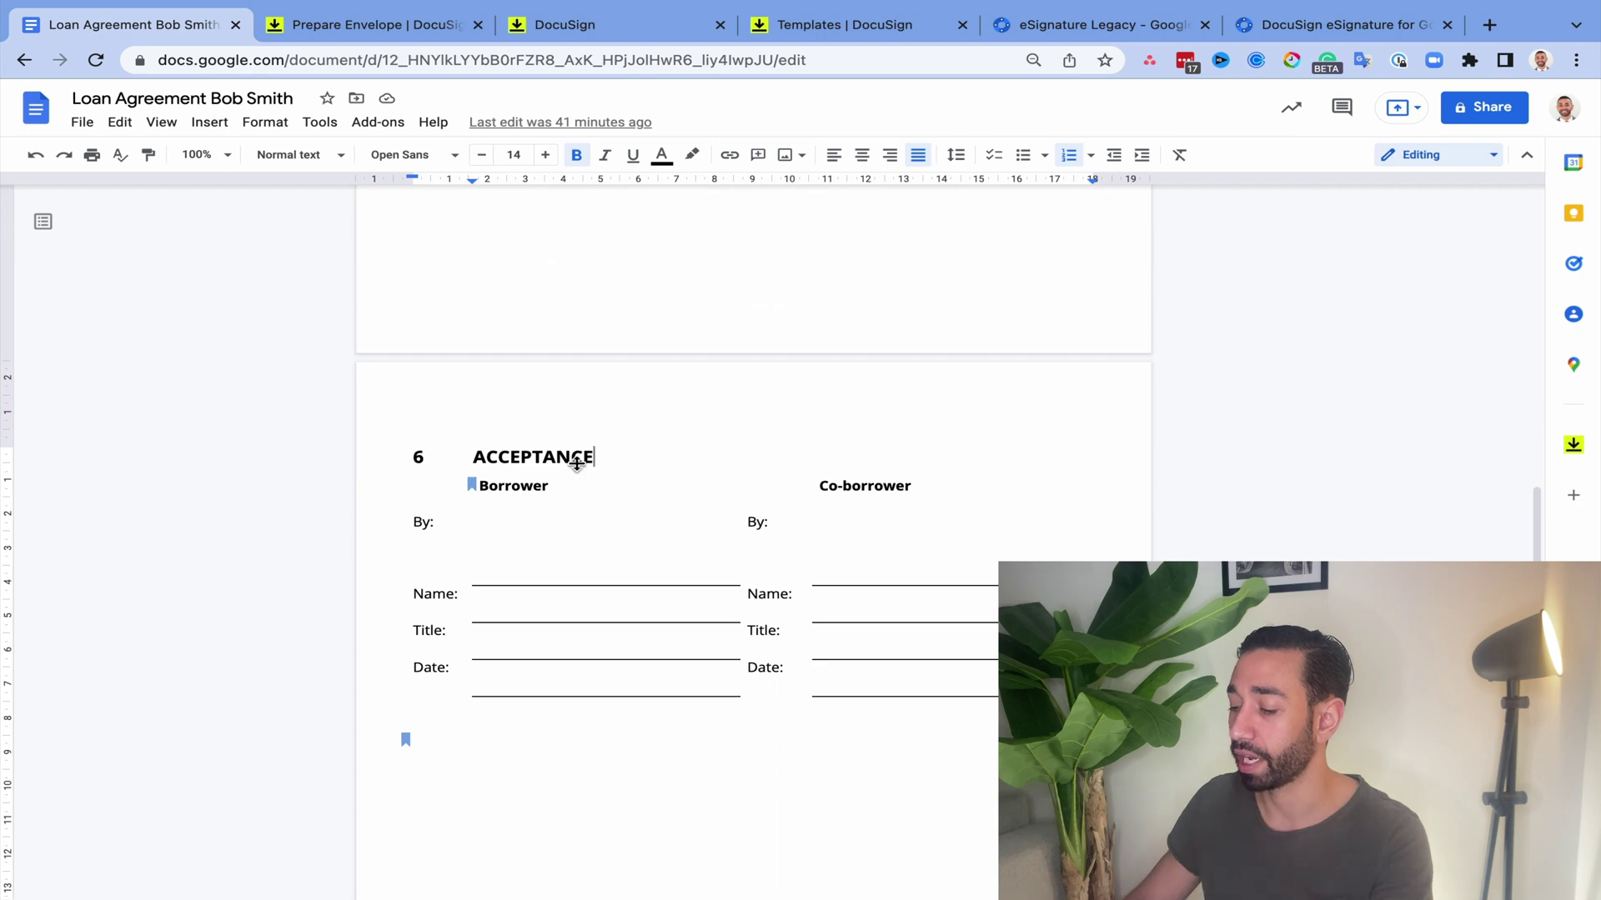
pyautogui.click(901, 480)
pyautogui.hotkey('ctrl', 'z')
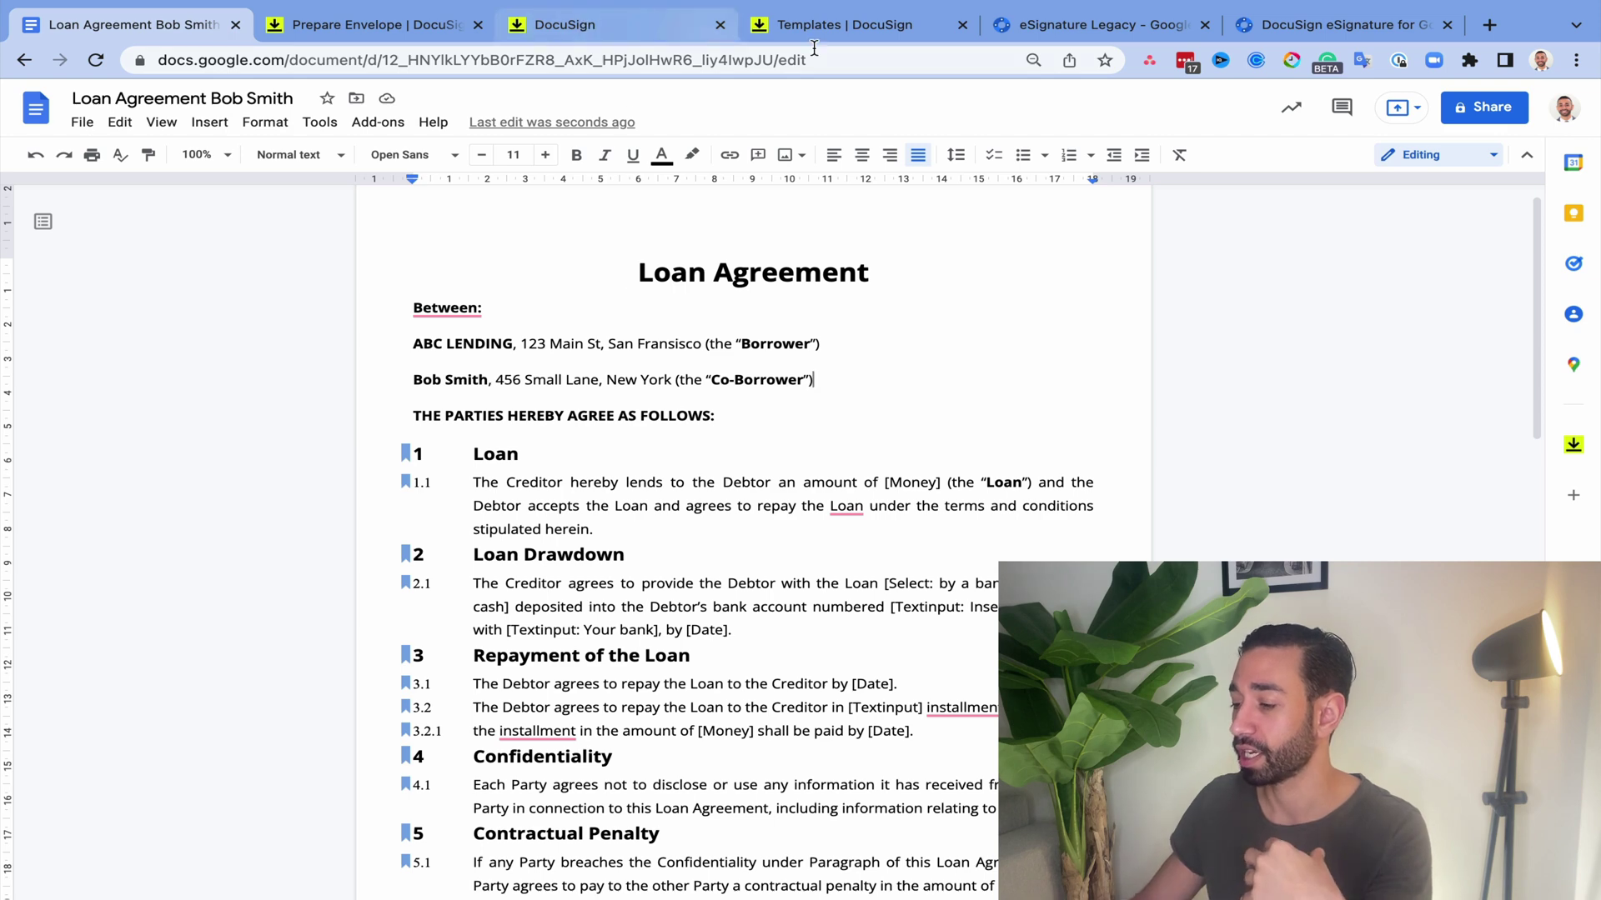
pyautogui.click(833, 30)
pyautogui.click(654, 25)
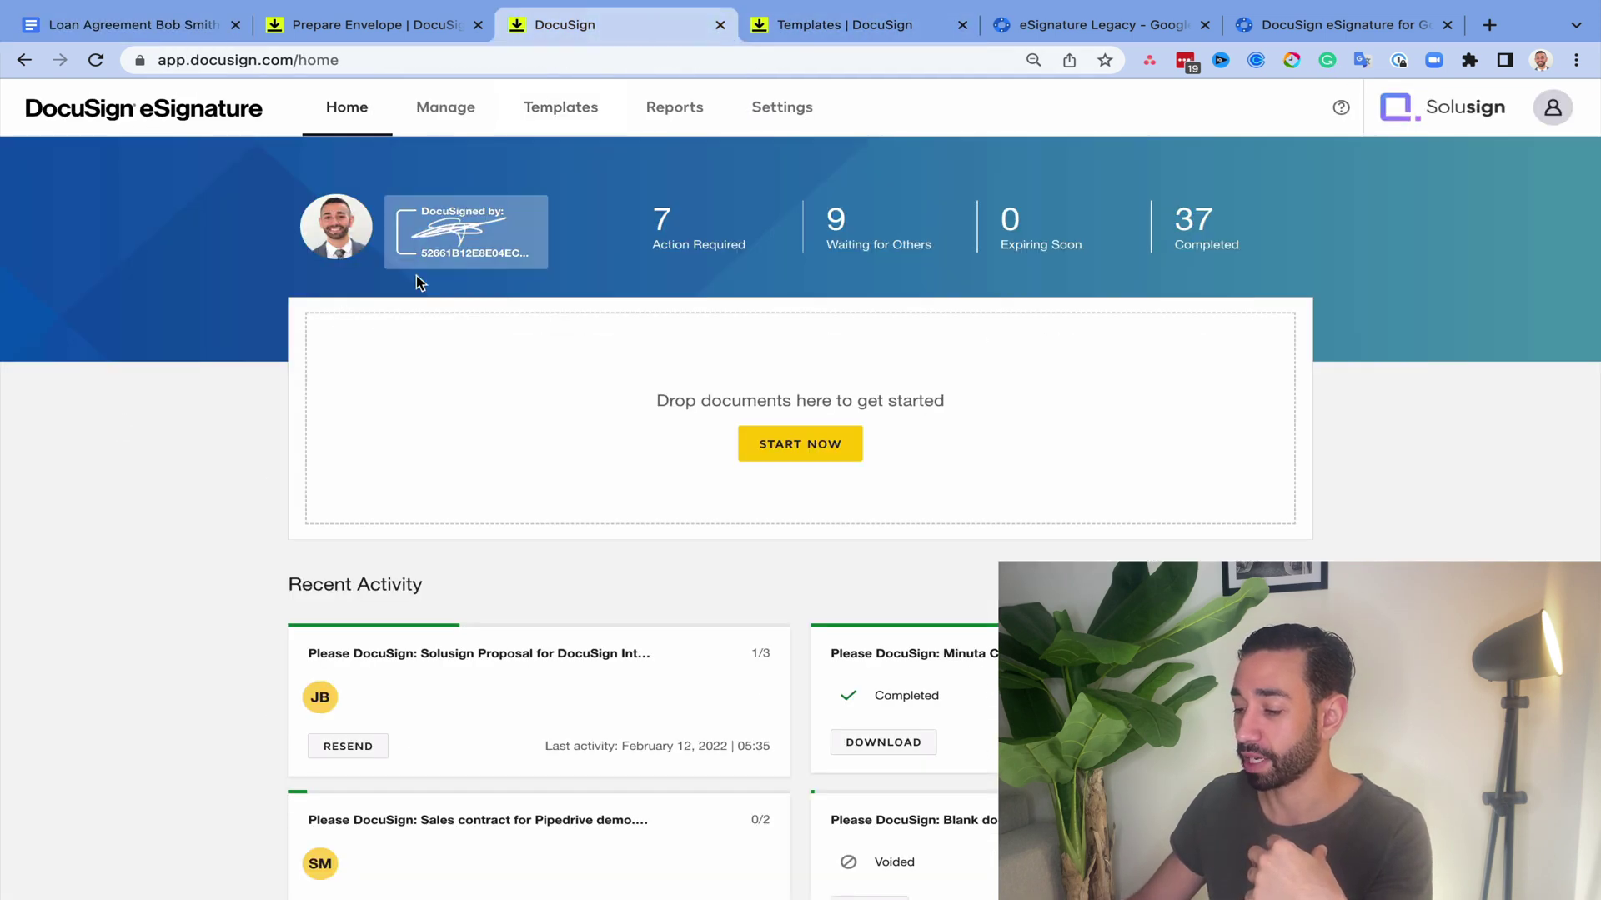
# Step: Assign the suggested contact to both the Borrower and Co-borrower roles and continue to Add Fields
pyautogui.click(417, 27)
pyautogui.scroll(4, 307, 247)
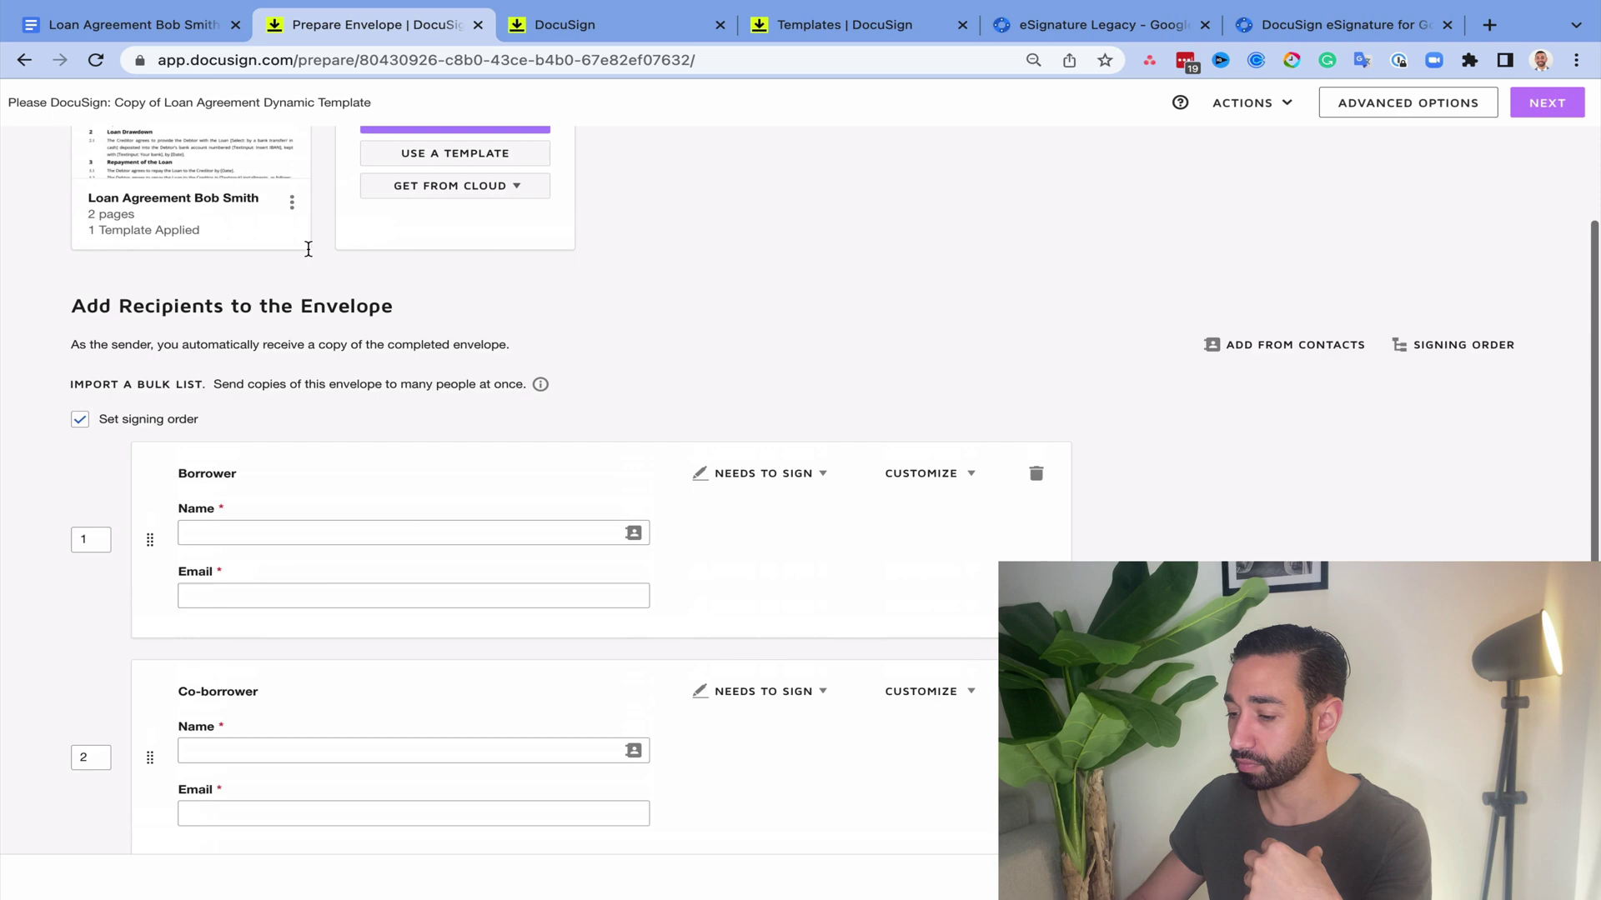
pyautogui.scroll(-3, 679, 526)
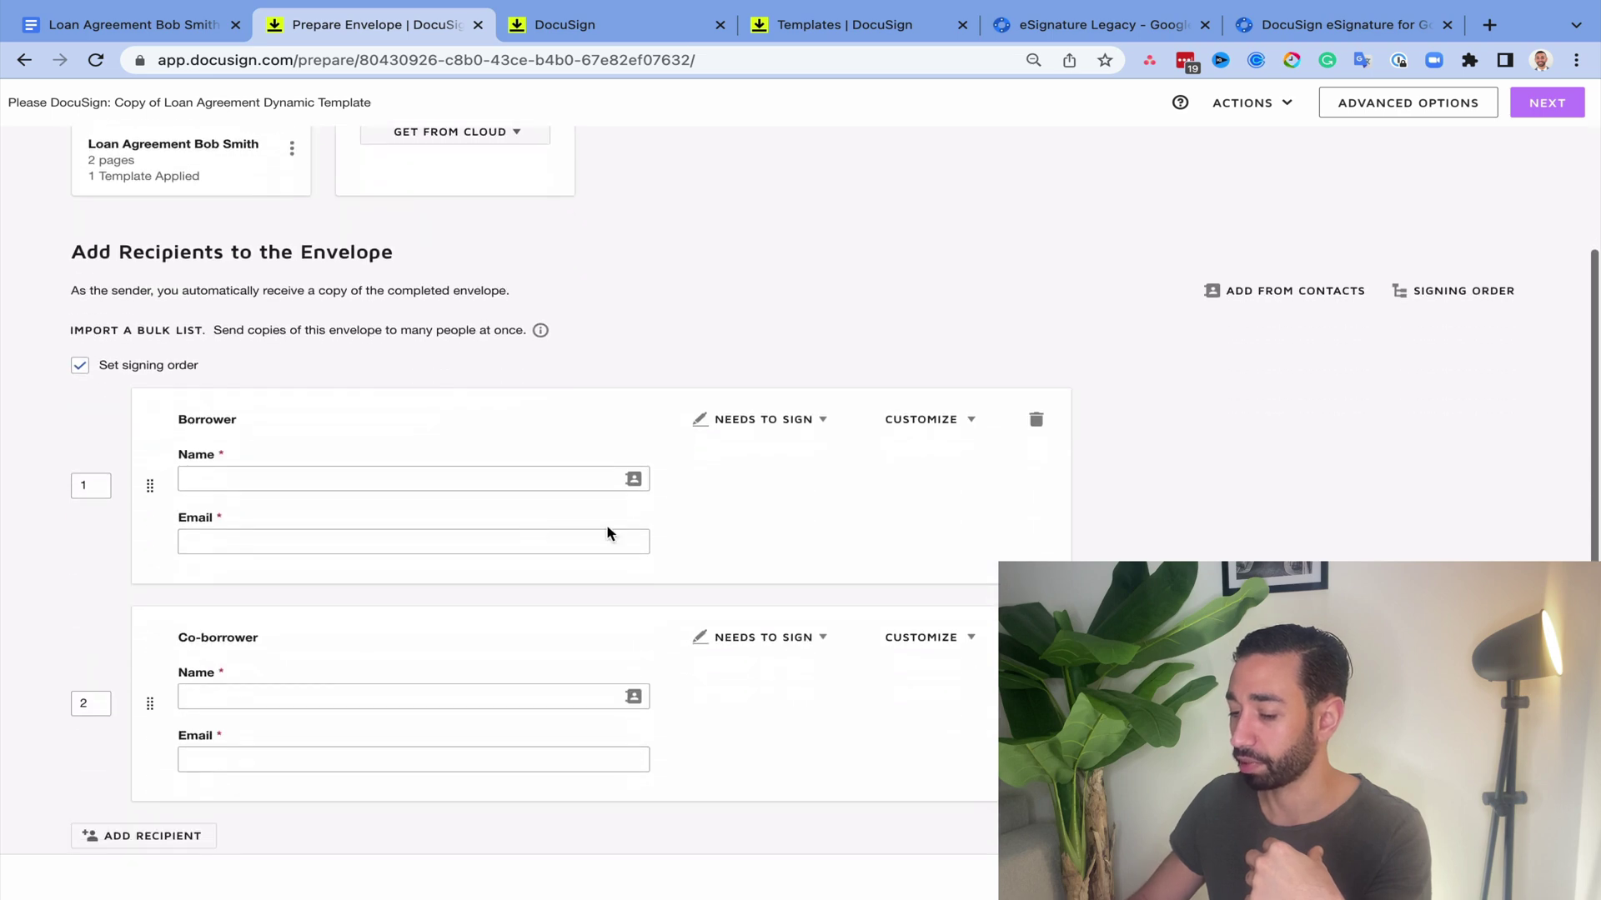
pyautogui.click(390, 473)
pyautogui.click(367, 510)
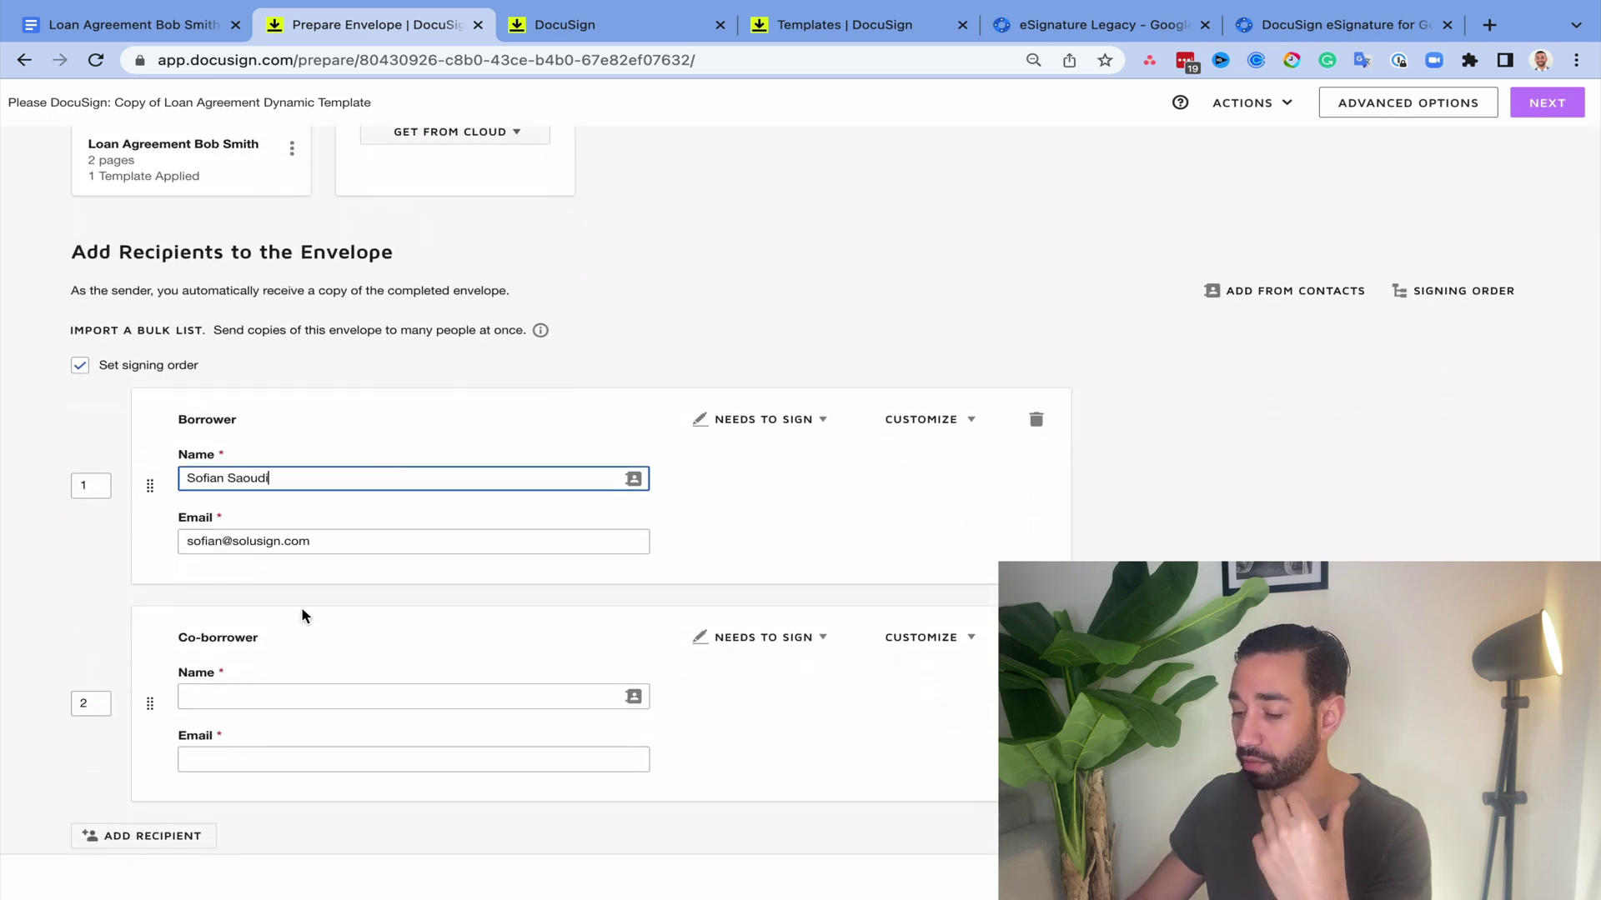
pyautogui.click(260, 695)
pyautogui.click(260, 729)
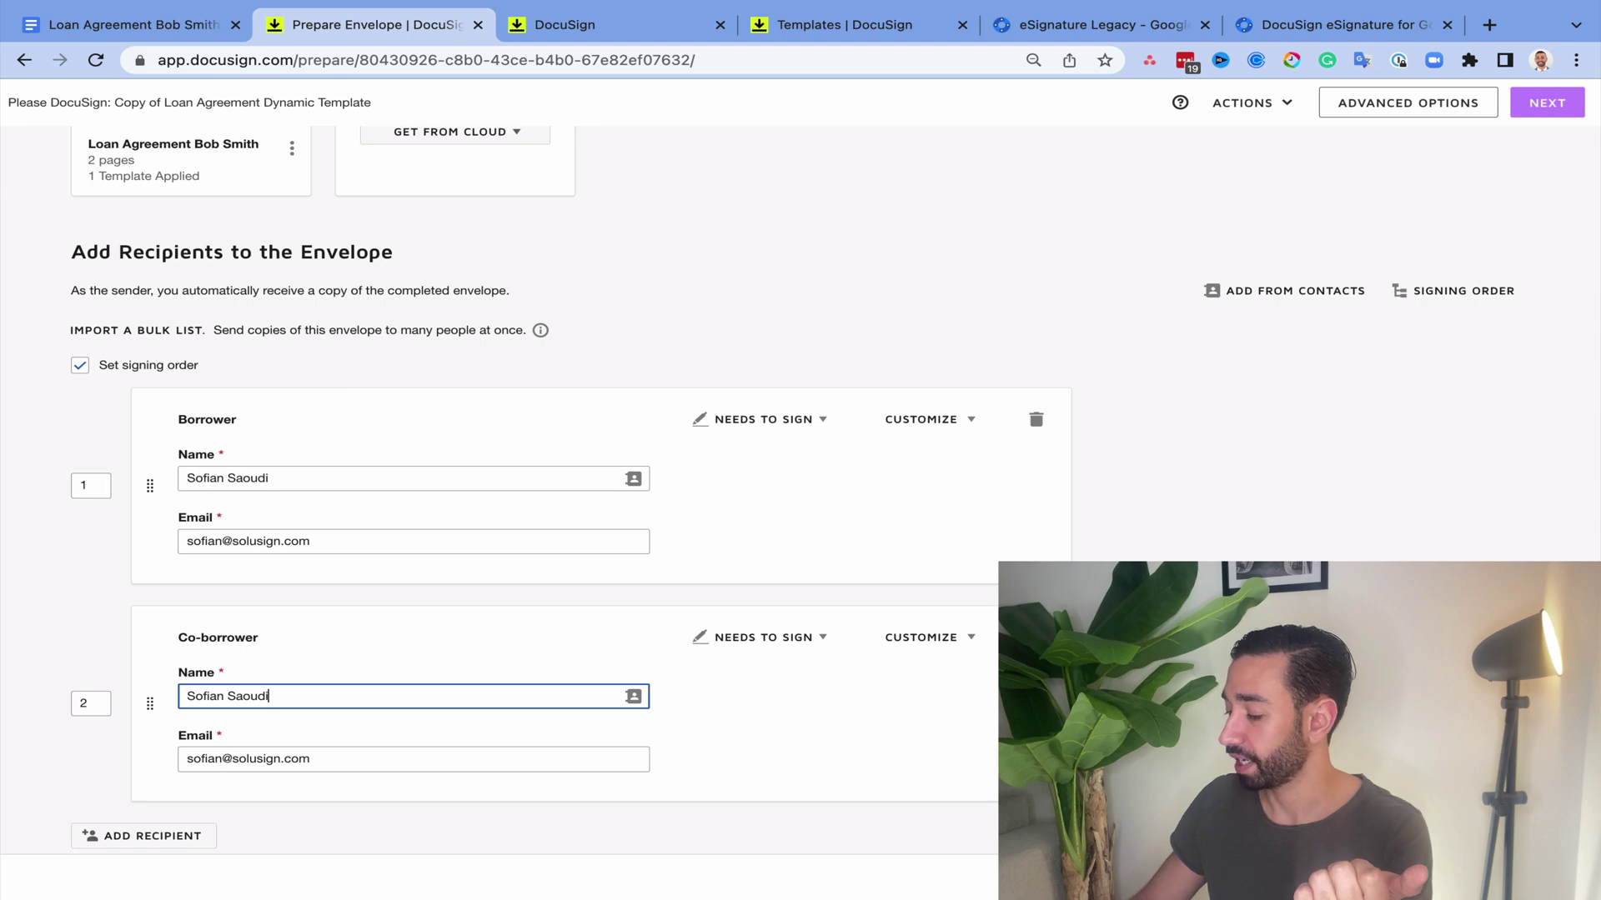
pyautogui.press('Return')
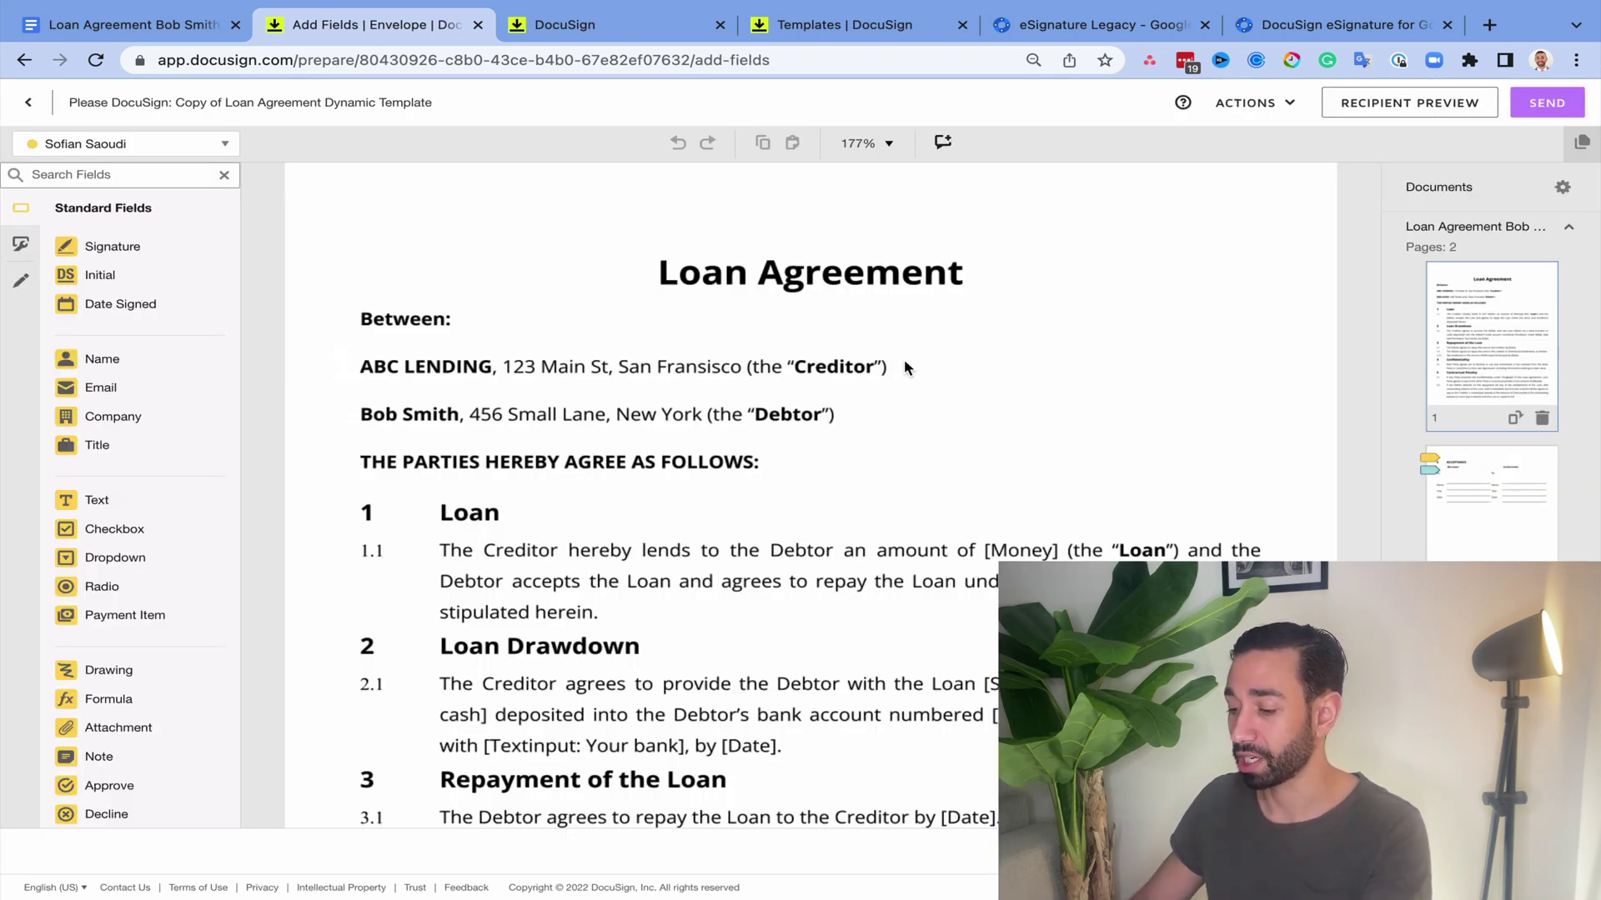
# Step: Check the auto-placed Sign, Full Name, Title and Date Signed fields on page 2, then open Templates
pyautogui.scroll(-20, 893, 447)
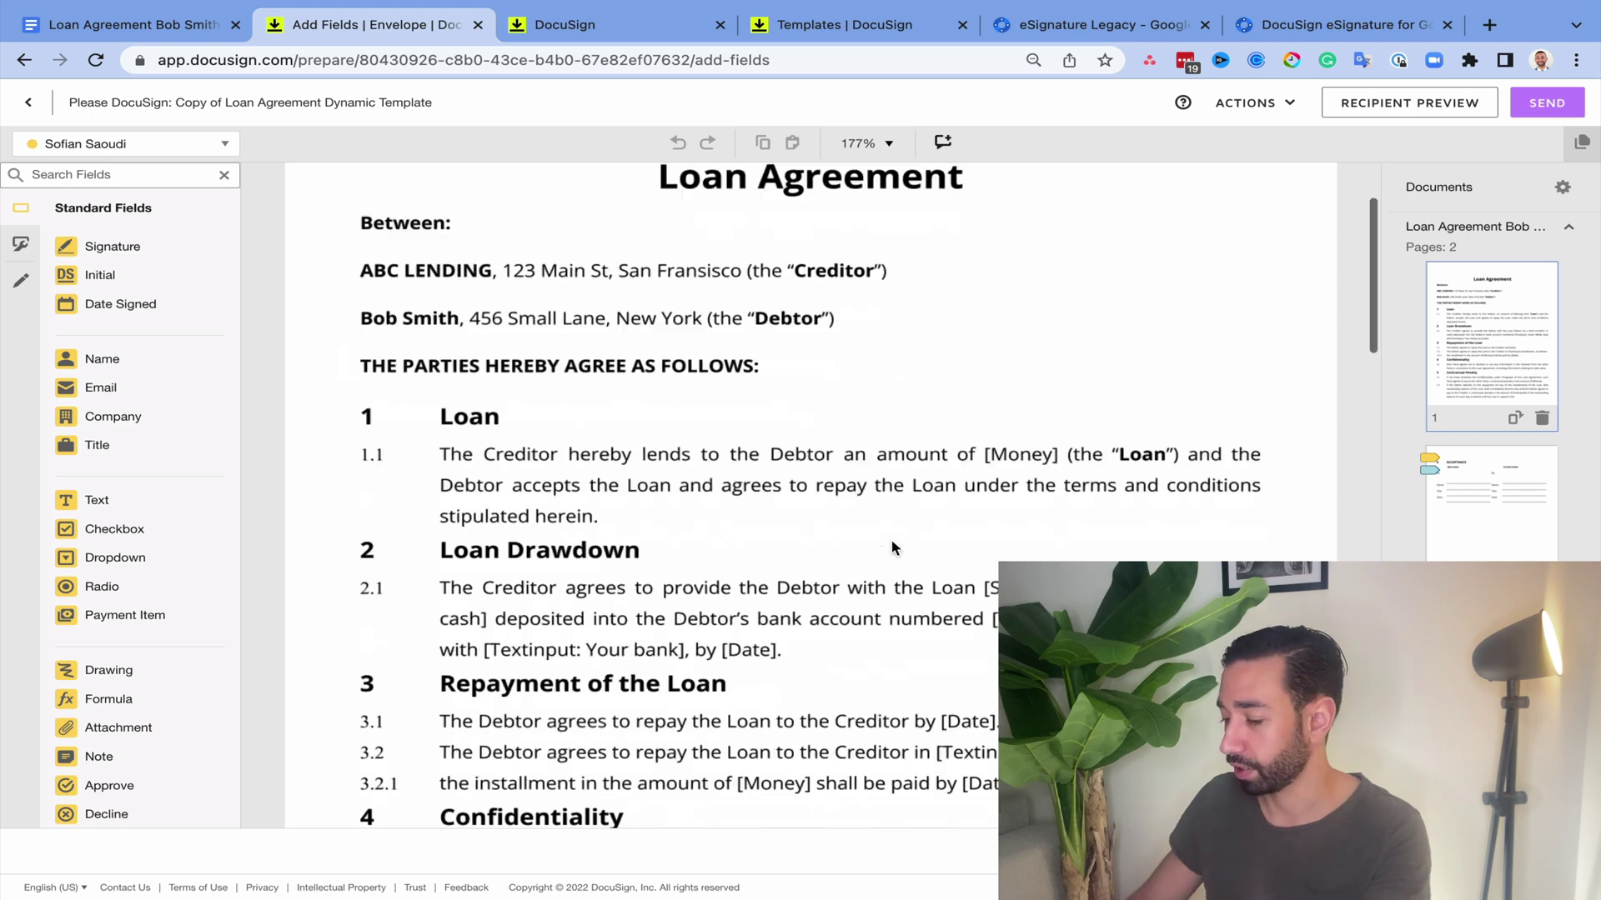
pyautogui.scroll(-4, 989, 592)
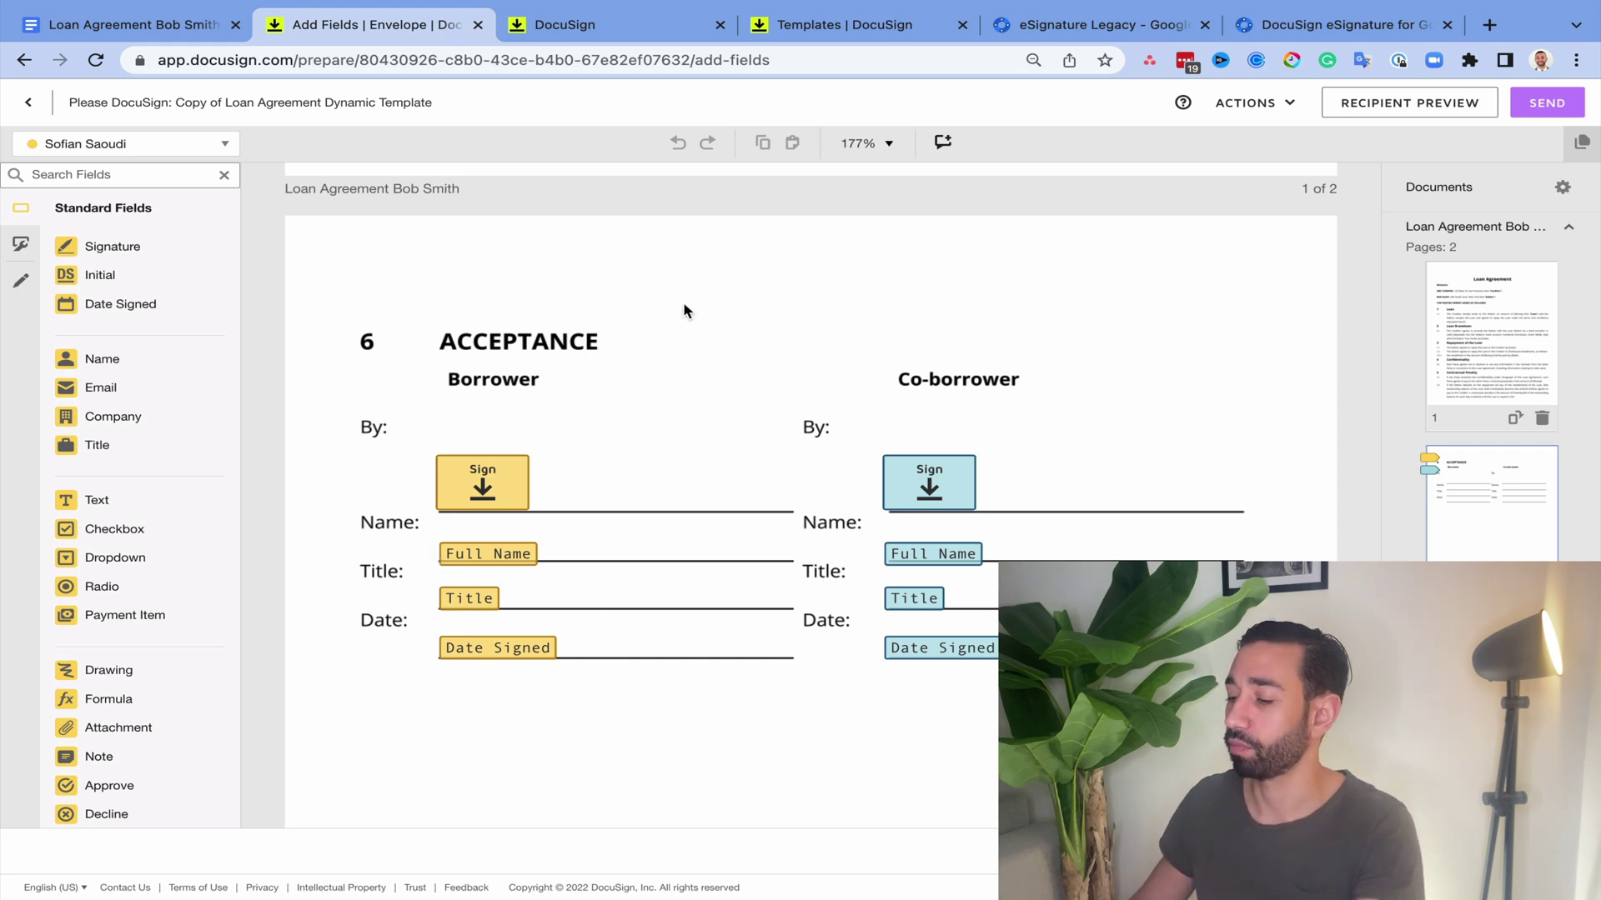
pyautogui.scroll(15, 533, 423)
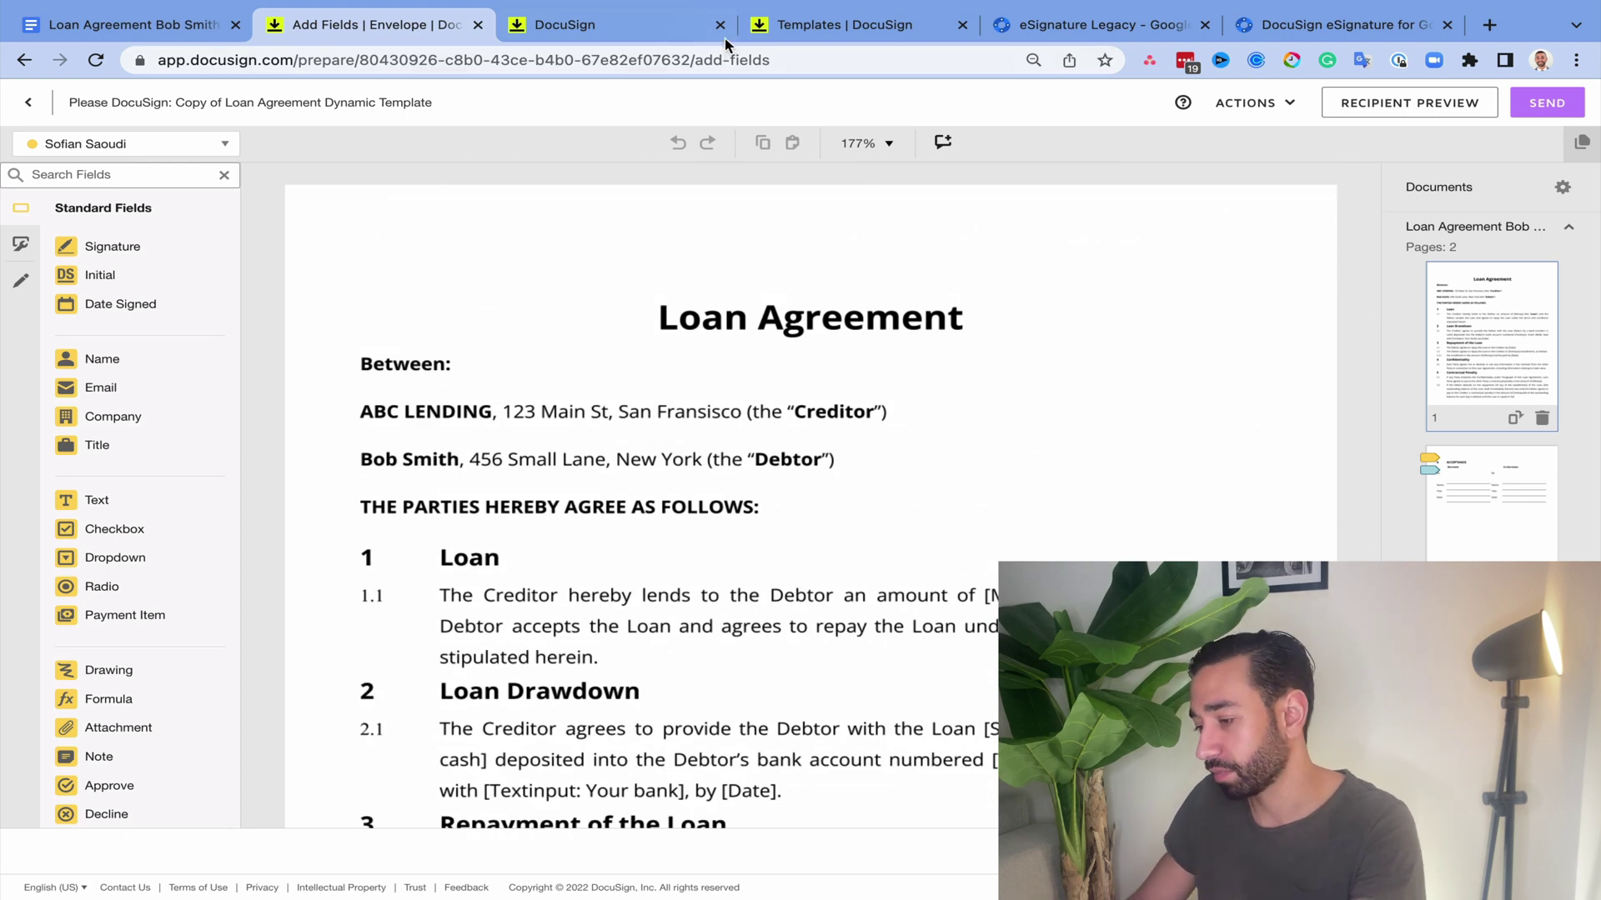
pyautogui.click(825, 25)
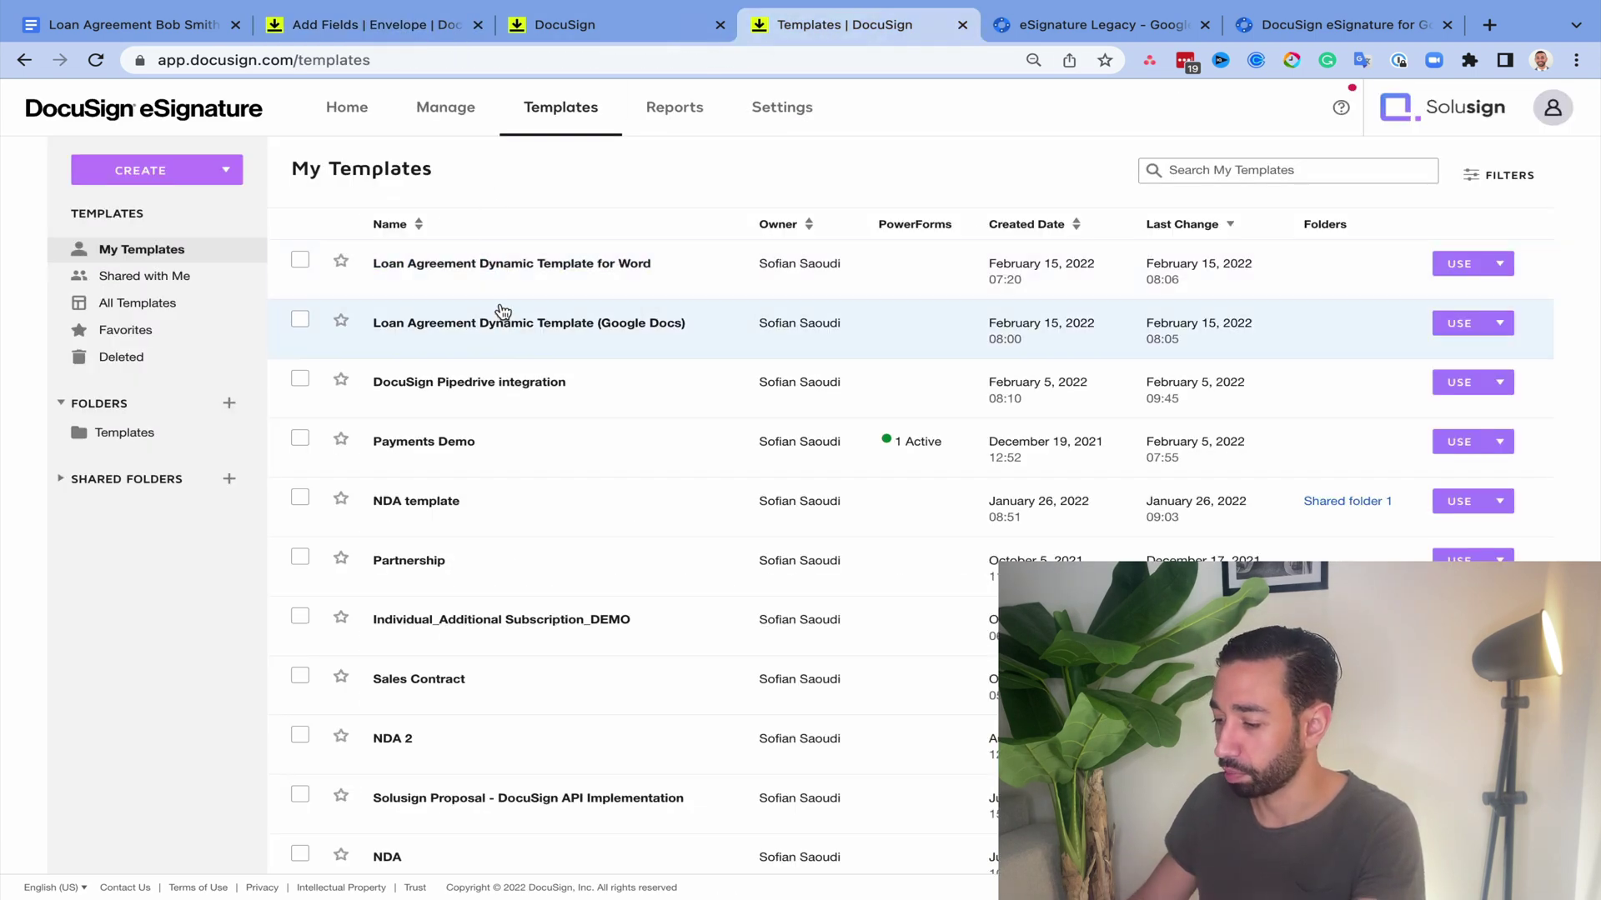
# Step: Open the Loan Agreement Dynamic Template (Google Docs) and choose Edit
pyautogui.click(621, 328)
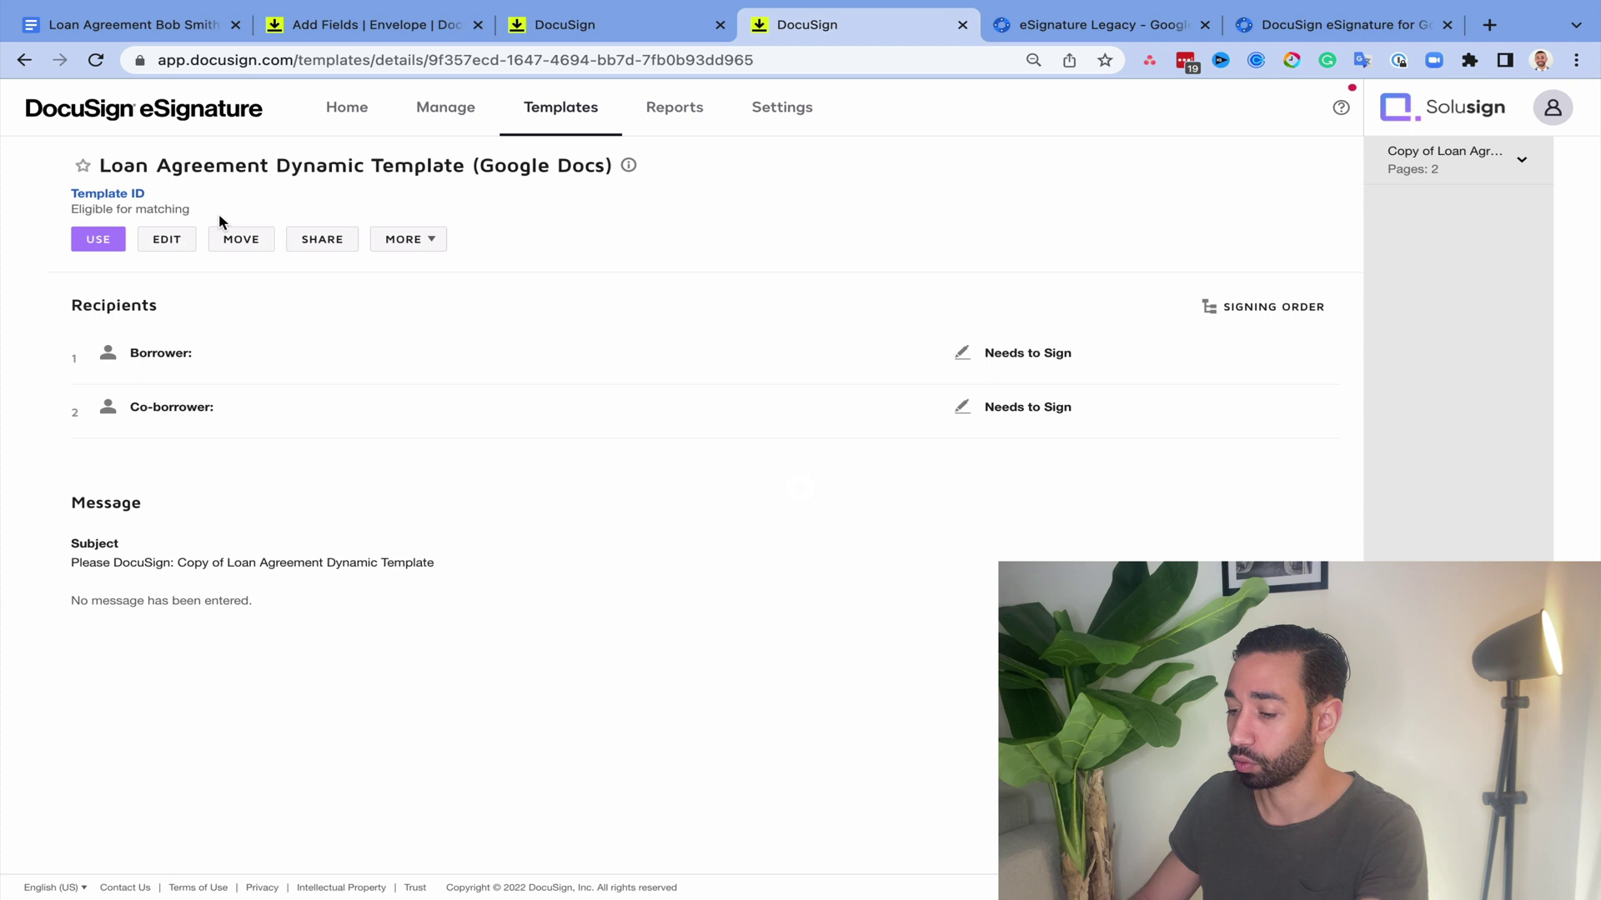
pyautogui.click(177, 243)
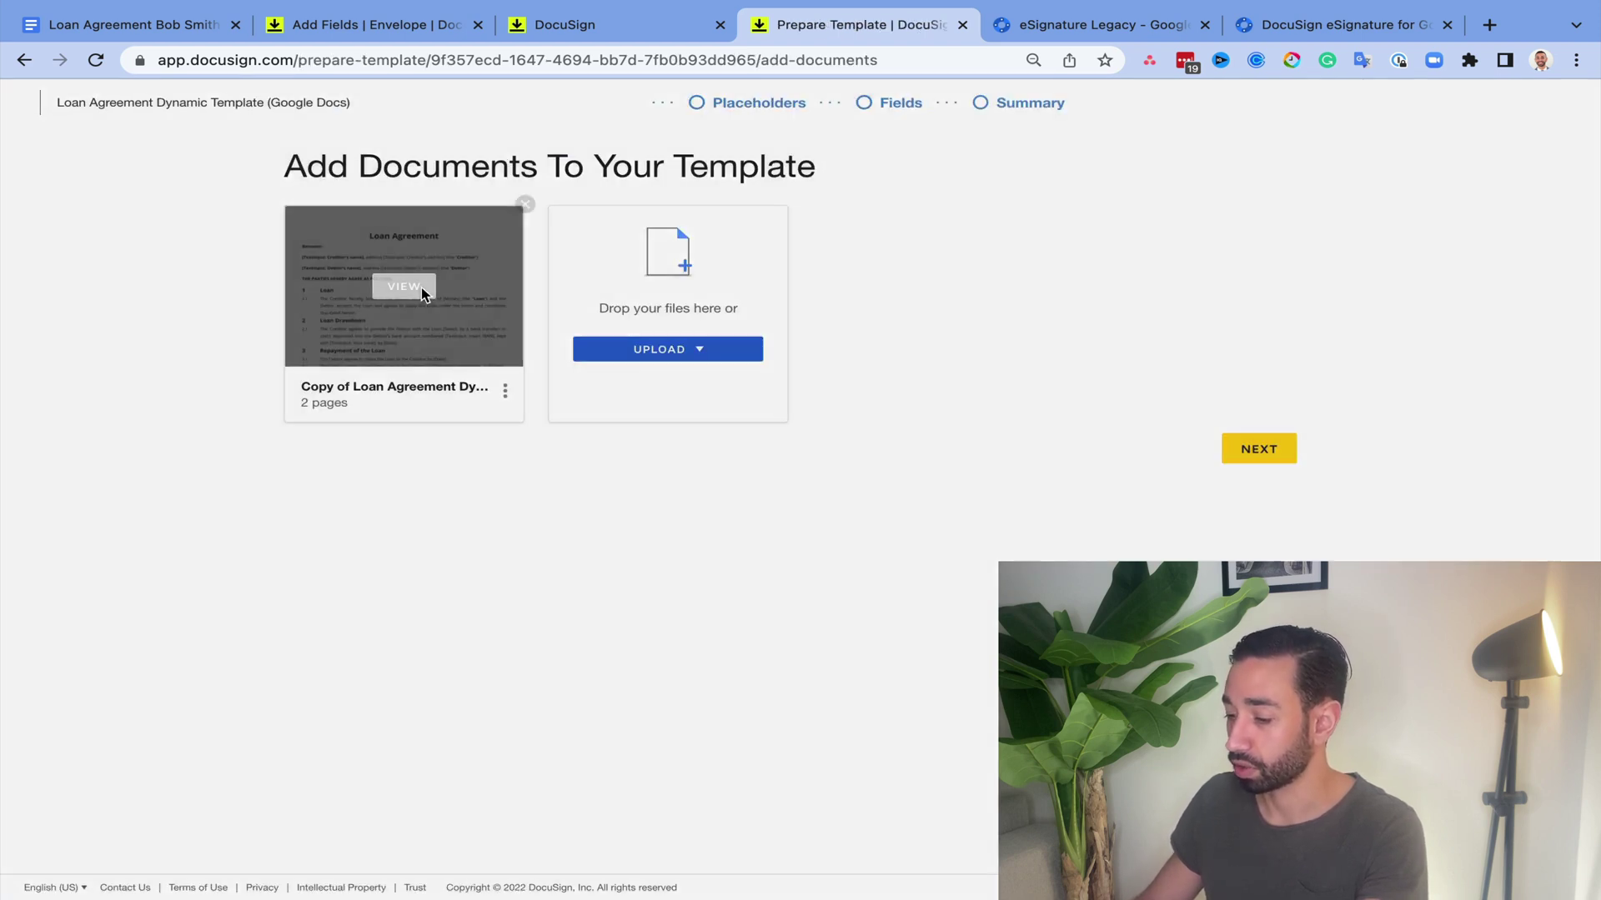
# Step: Preview the template's loan agreement, then continue to the Borrower and Co-borrower placeholder recipients step
pyautogui.click(419, 289)
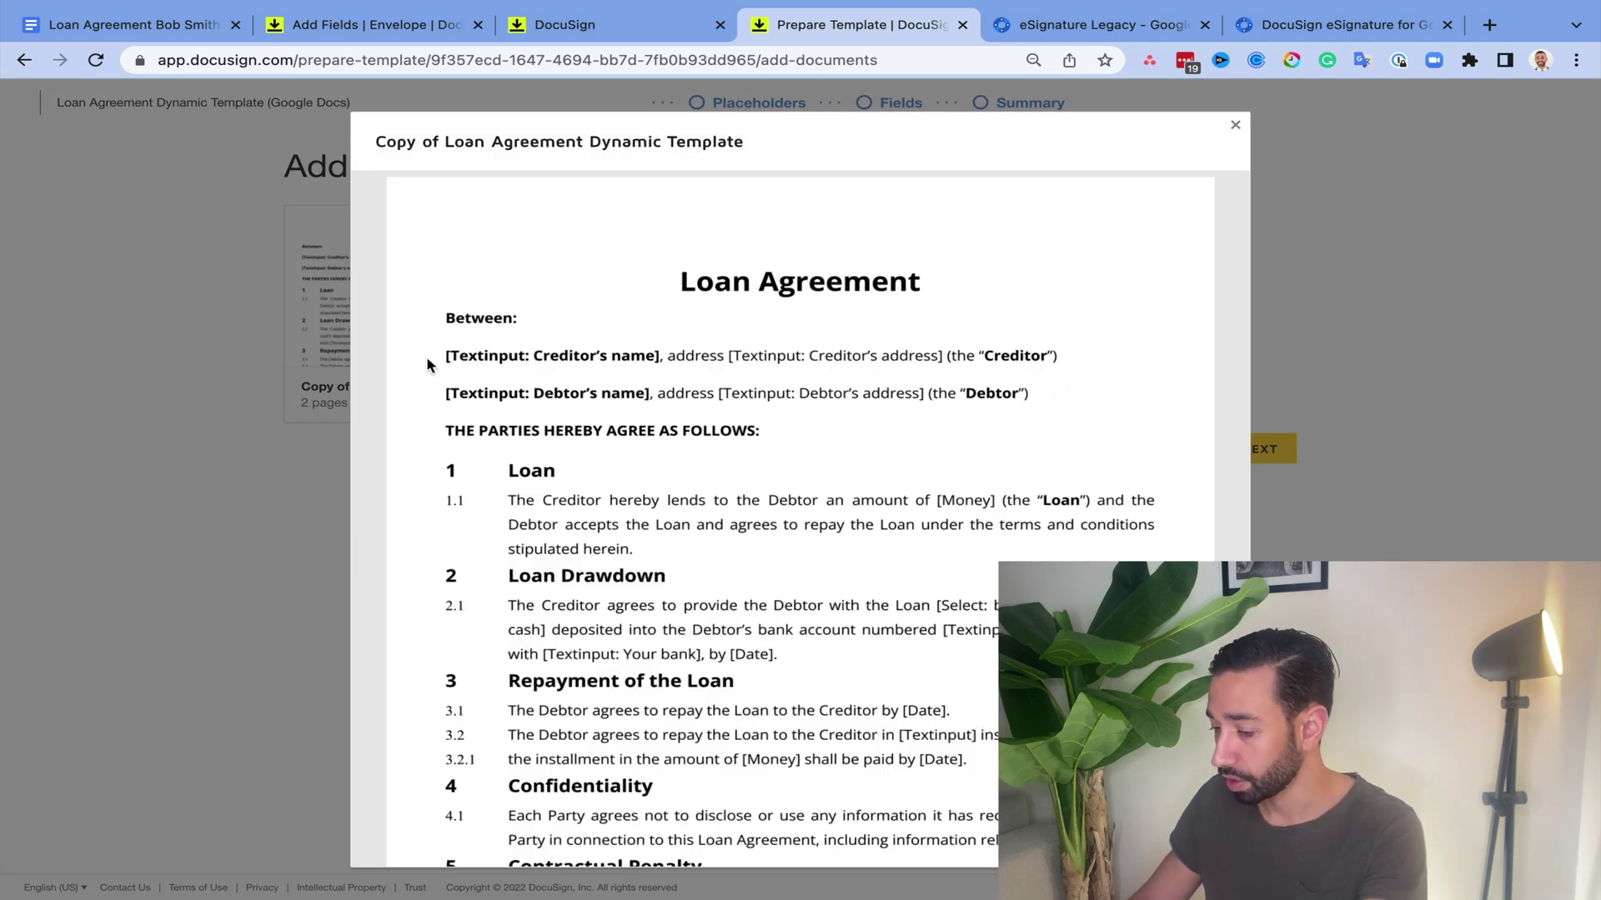
pyautogui.click(1276, 450)
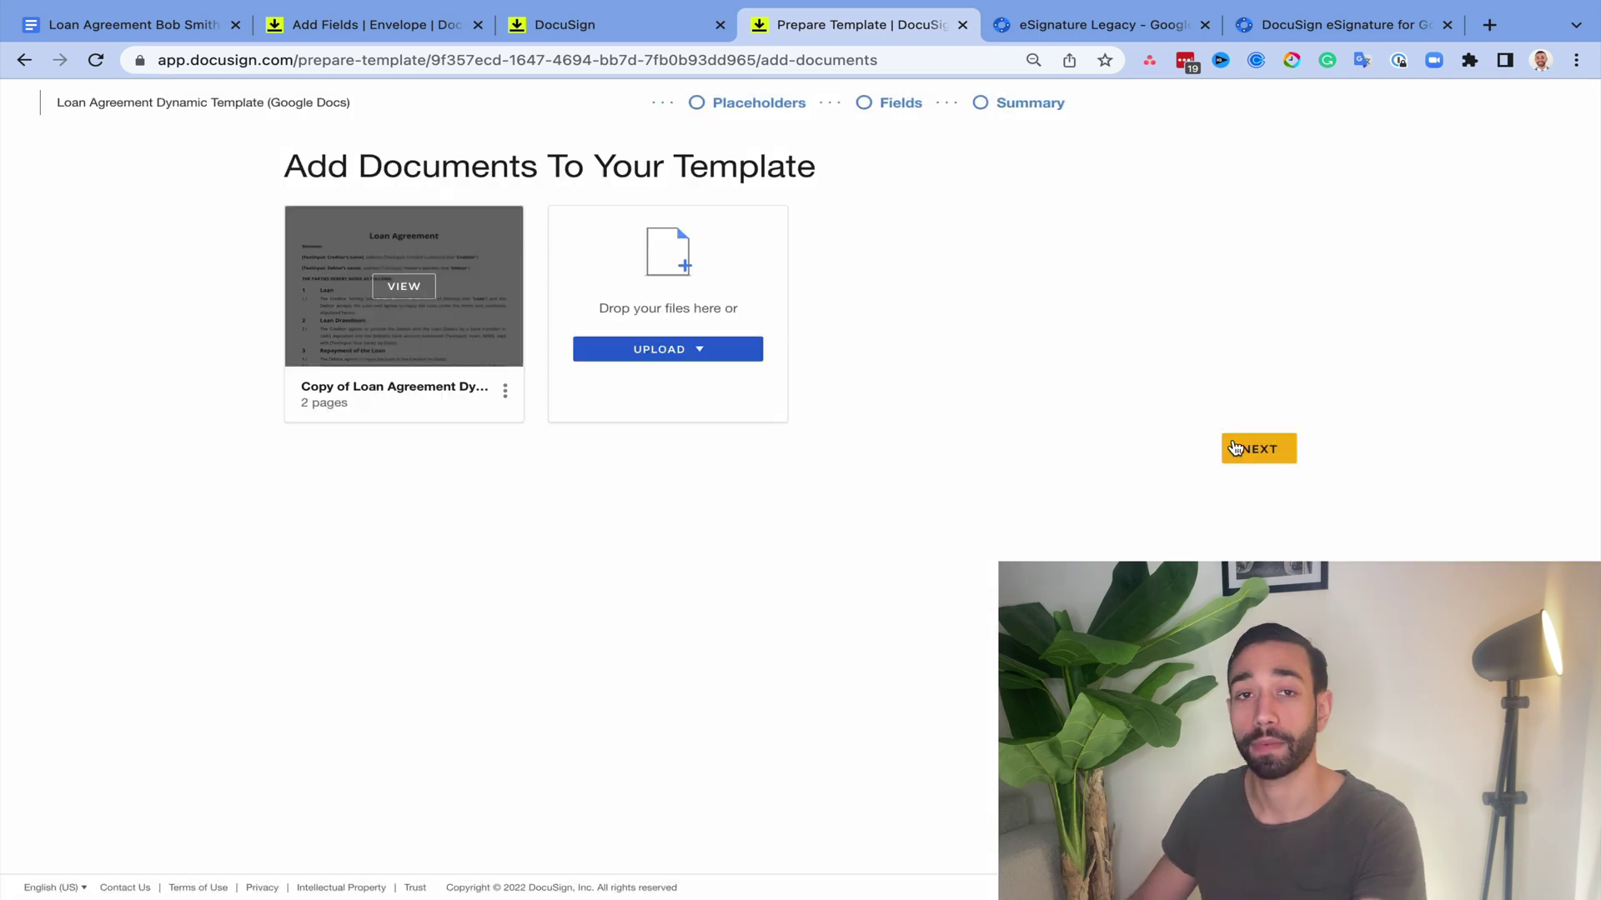
pyautogui.click(1255, 454)
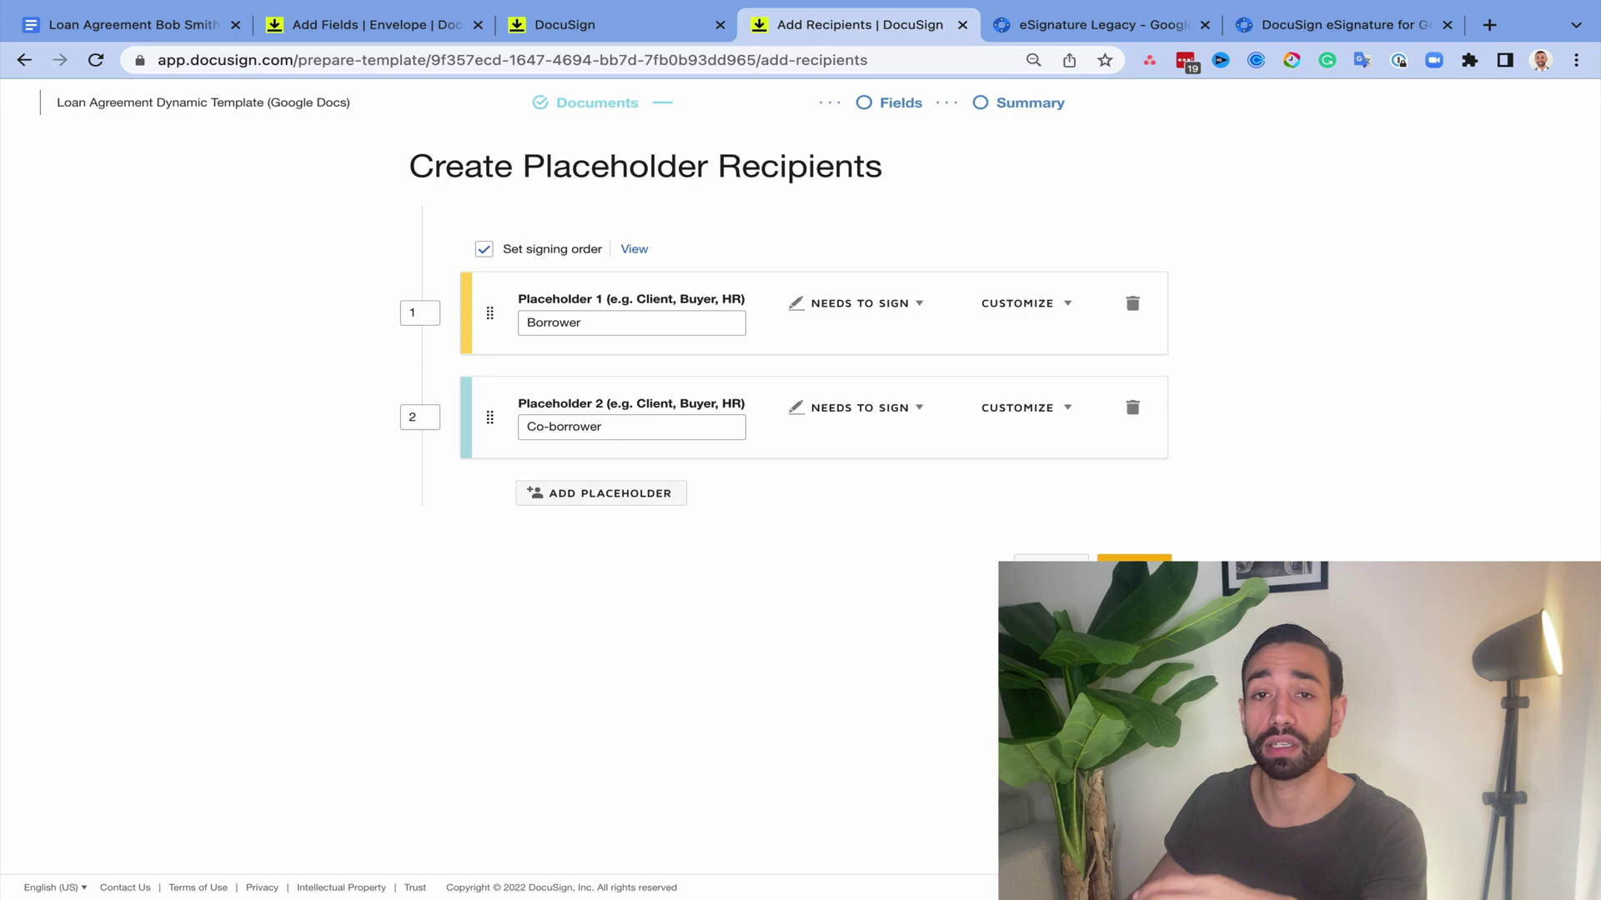
# Step: Move to the template's field placement step and inspect how the Borrower's signature field is positioned
pyautogui.click(1133, 572)
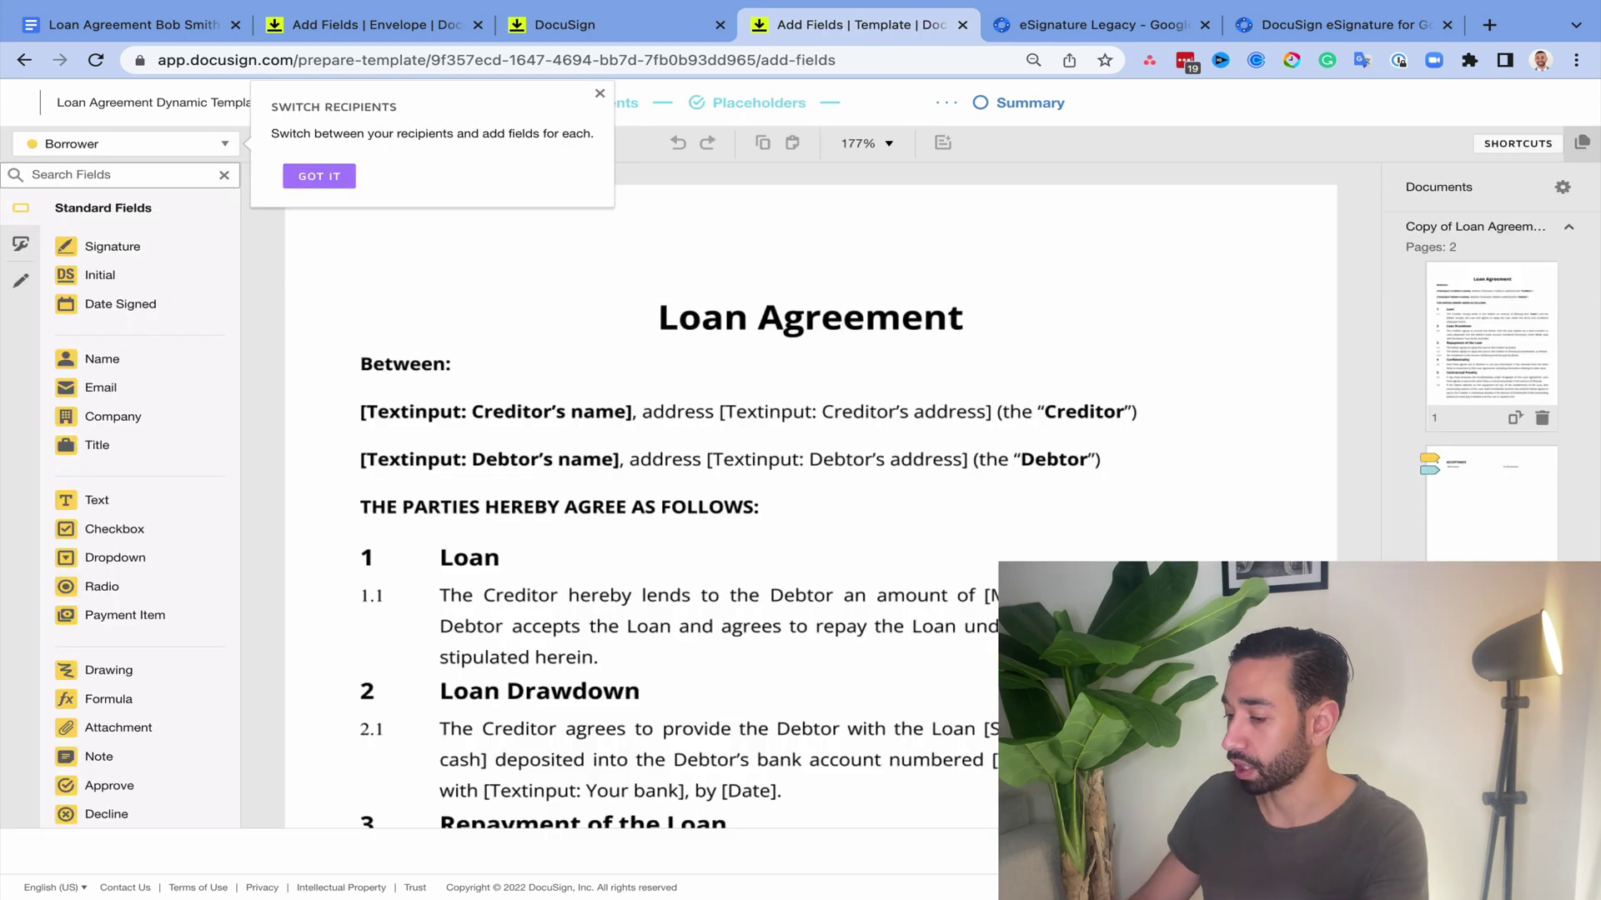
pyautogui.scroll(-10, 783, 577)
pyautogui.scroll(-5, 783, 575)
pyautogui.scroll(2, 561, 444)
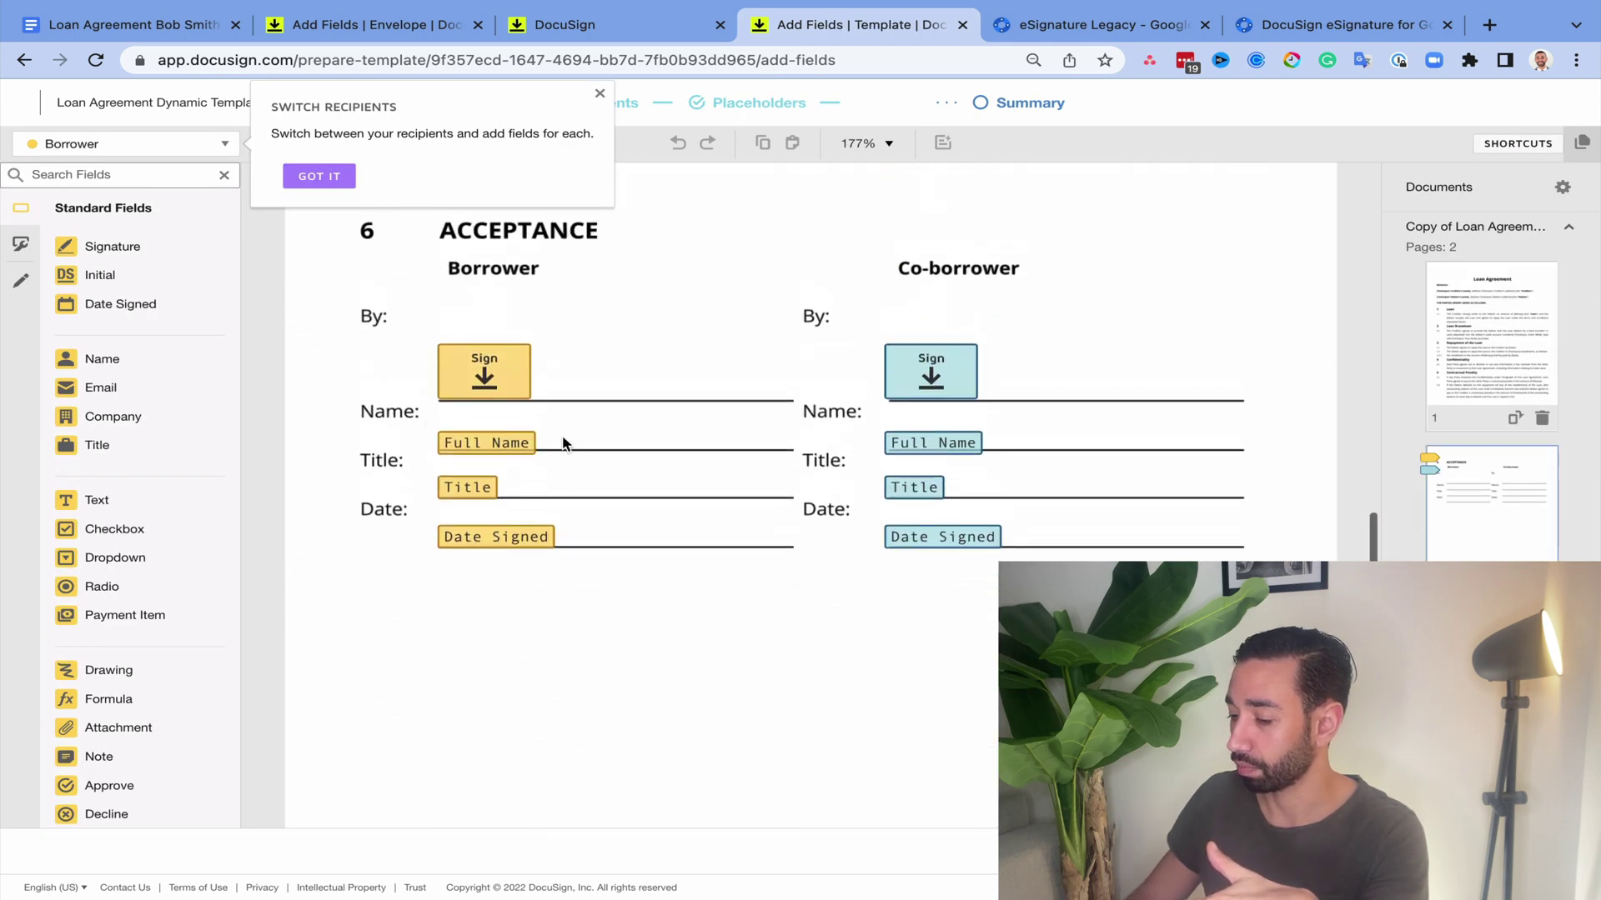
pyautogui.click(484, 372)
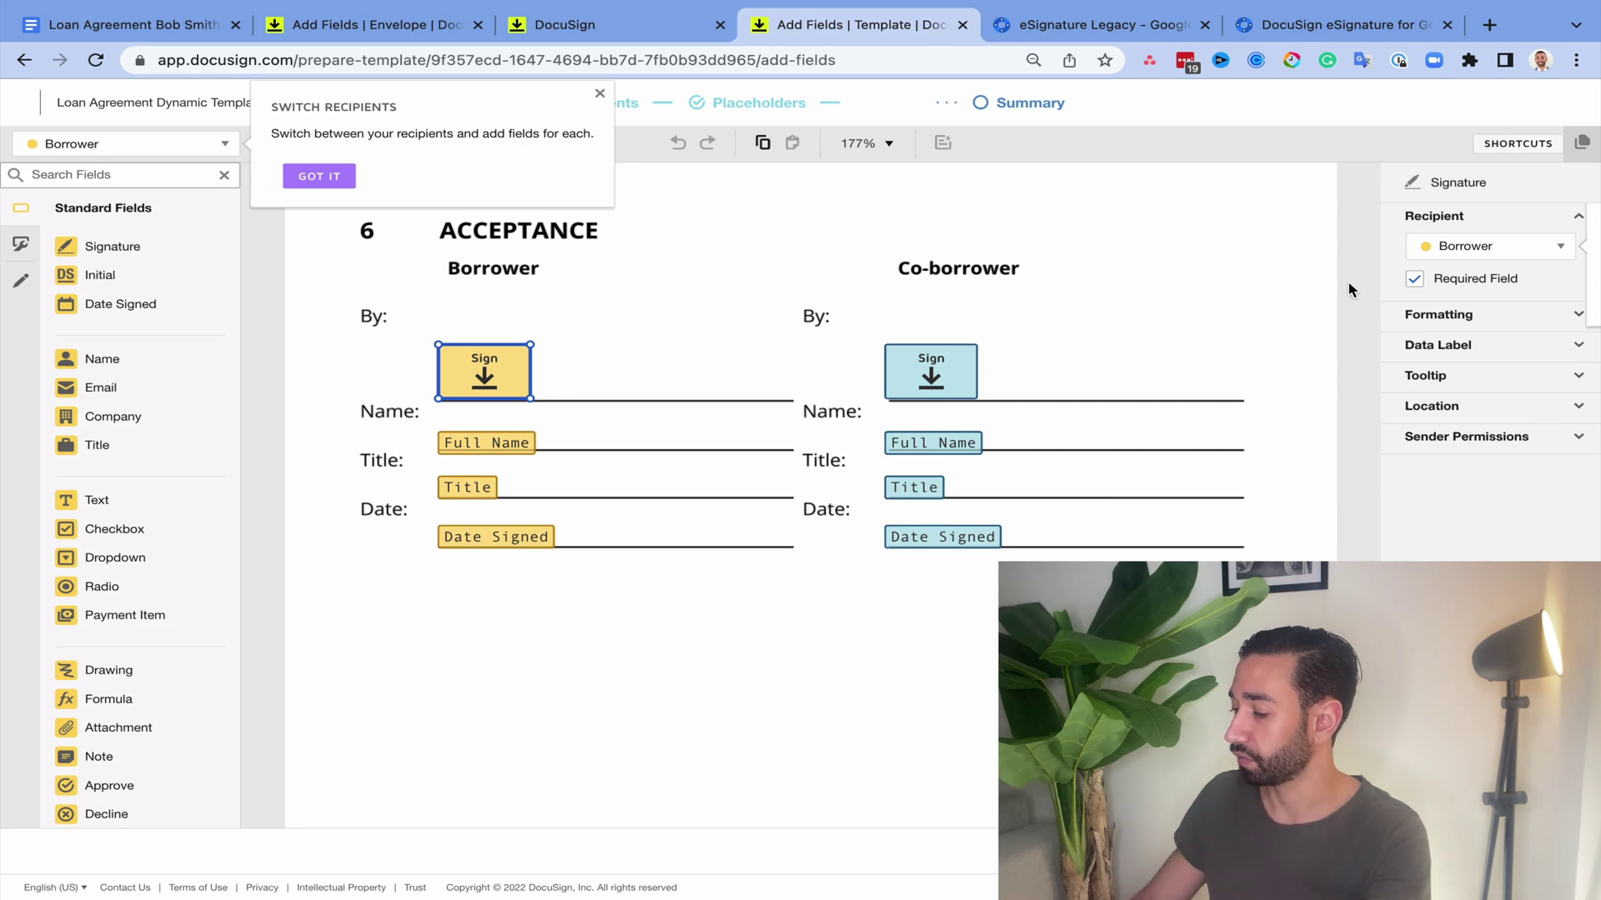
pyautogui.click(1502, 407)
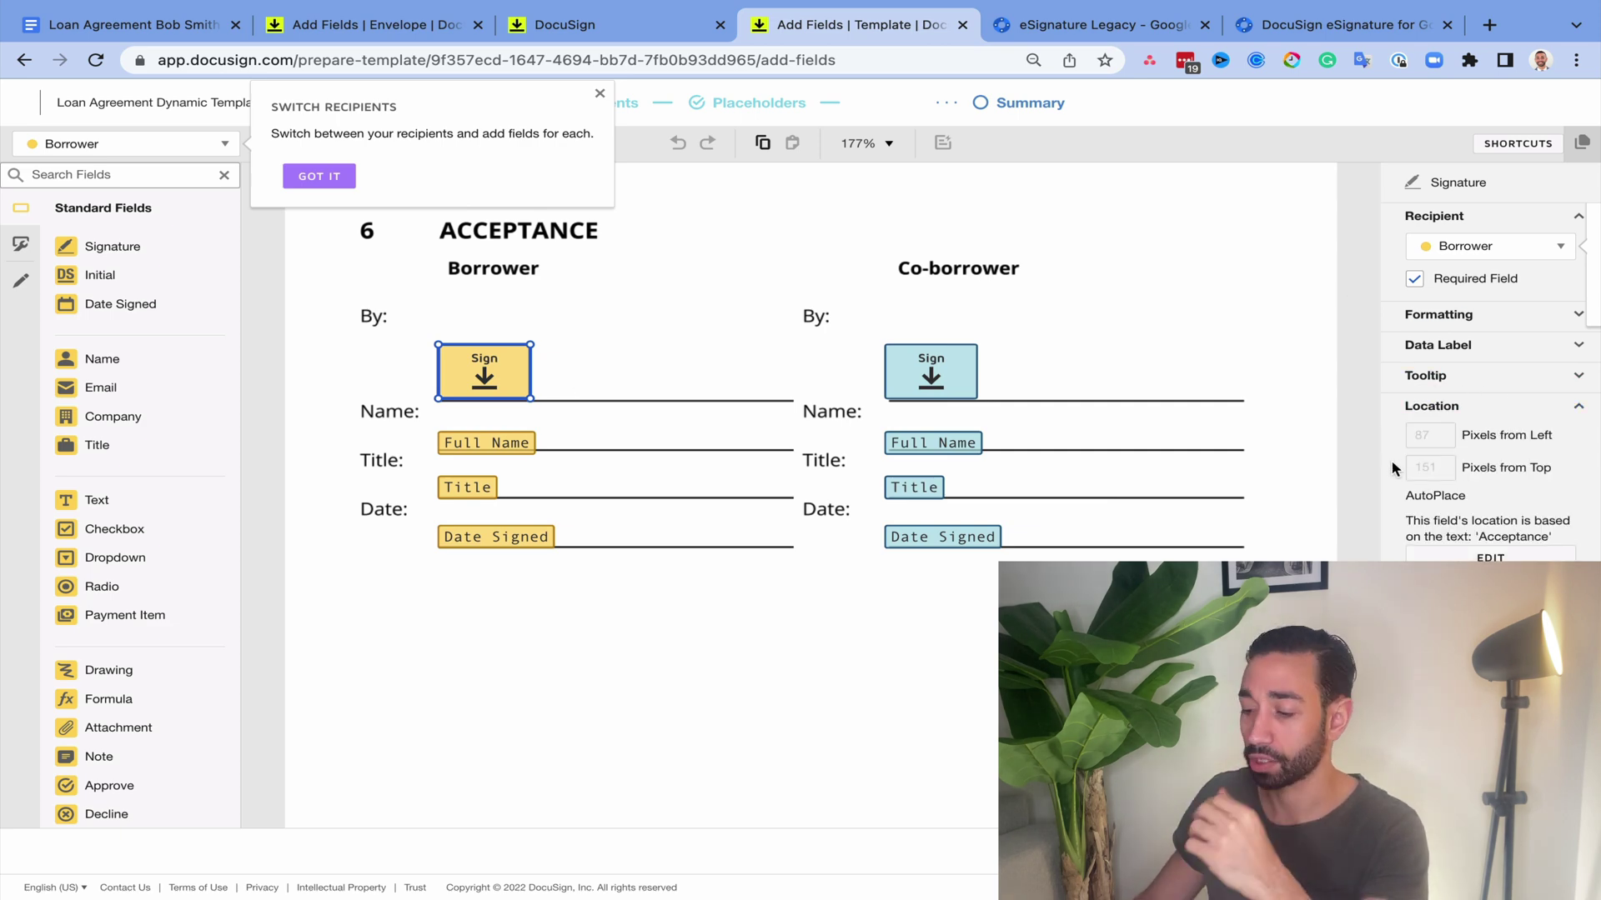
pyautogui.scroll(1, 659, 384)
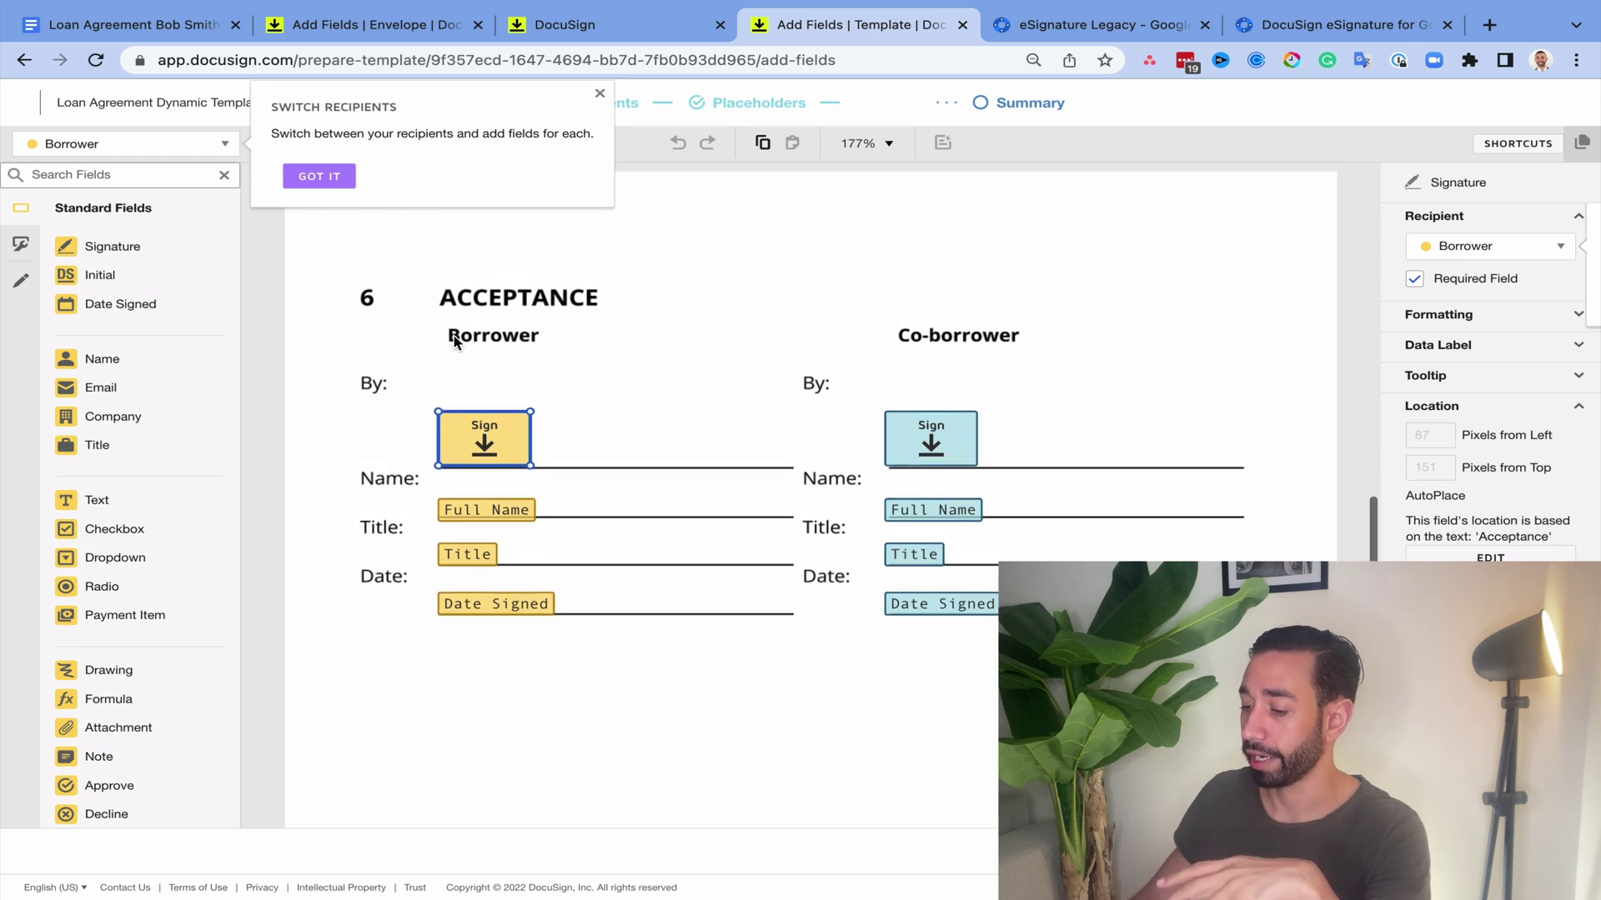
pyautogui.click(557, 347)
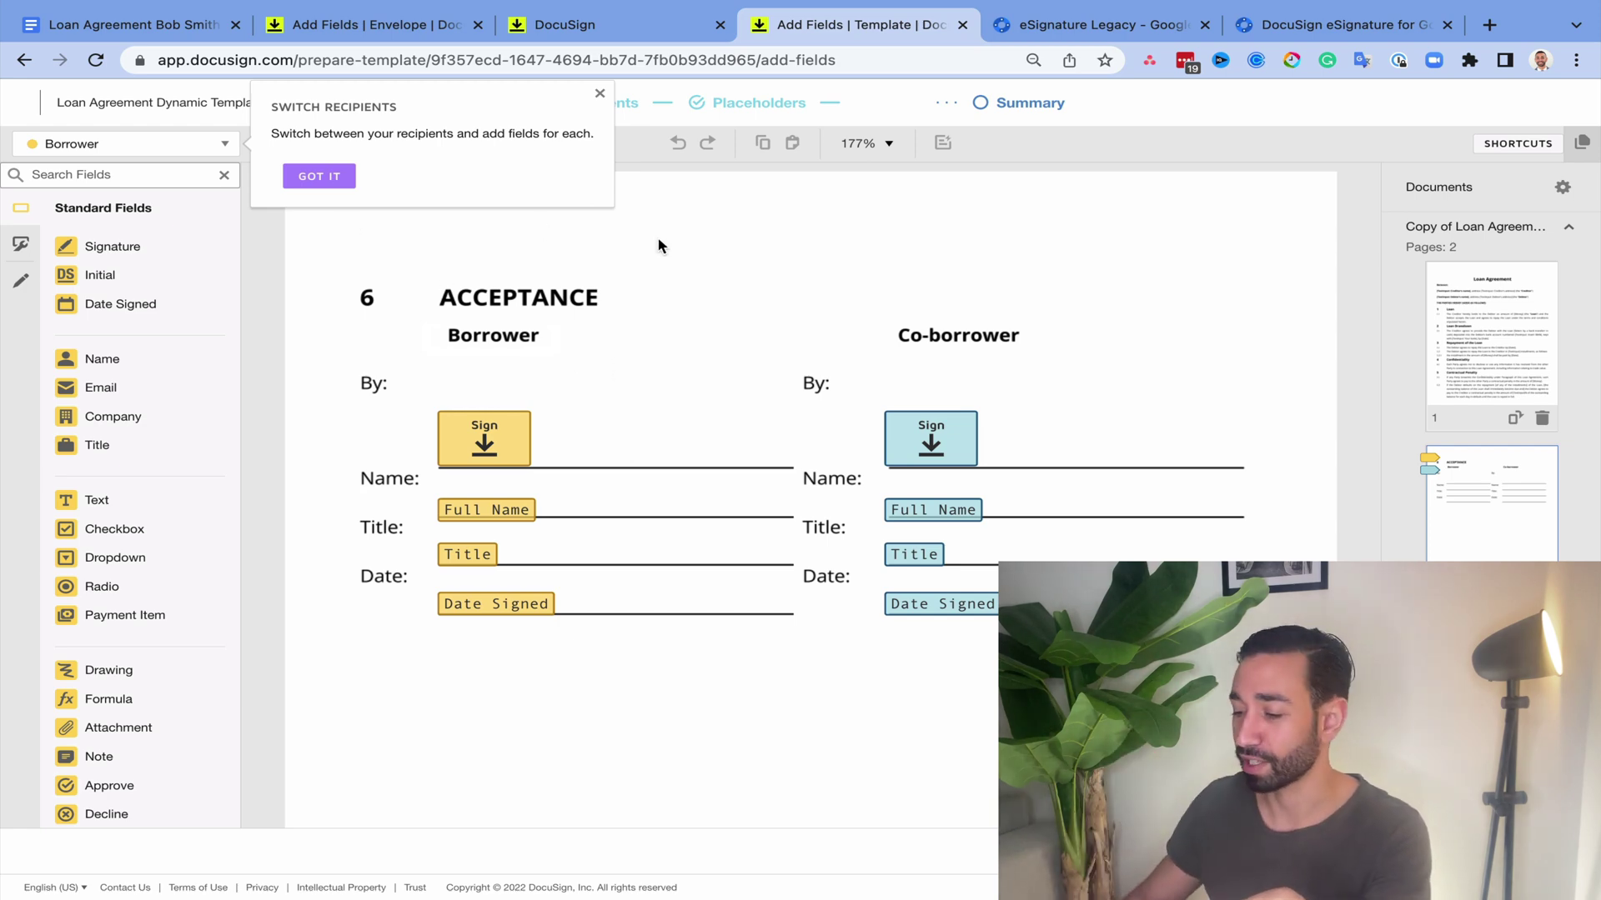
# Step: Dismiss the recipient switching tip and review the Acceptance section's Sign, Full Name, Title and Date Signed fields
pyautogui.scroll(6, 658, 246)
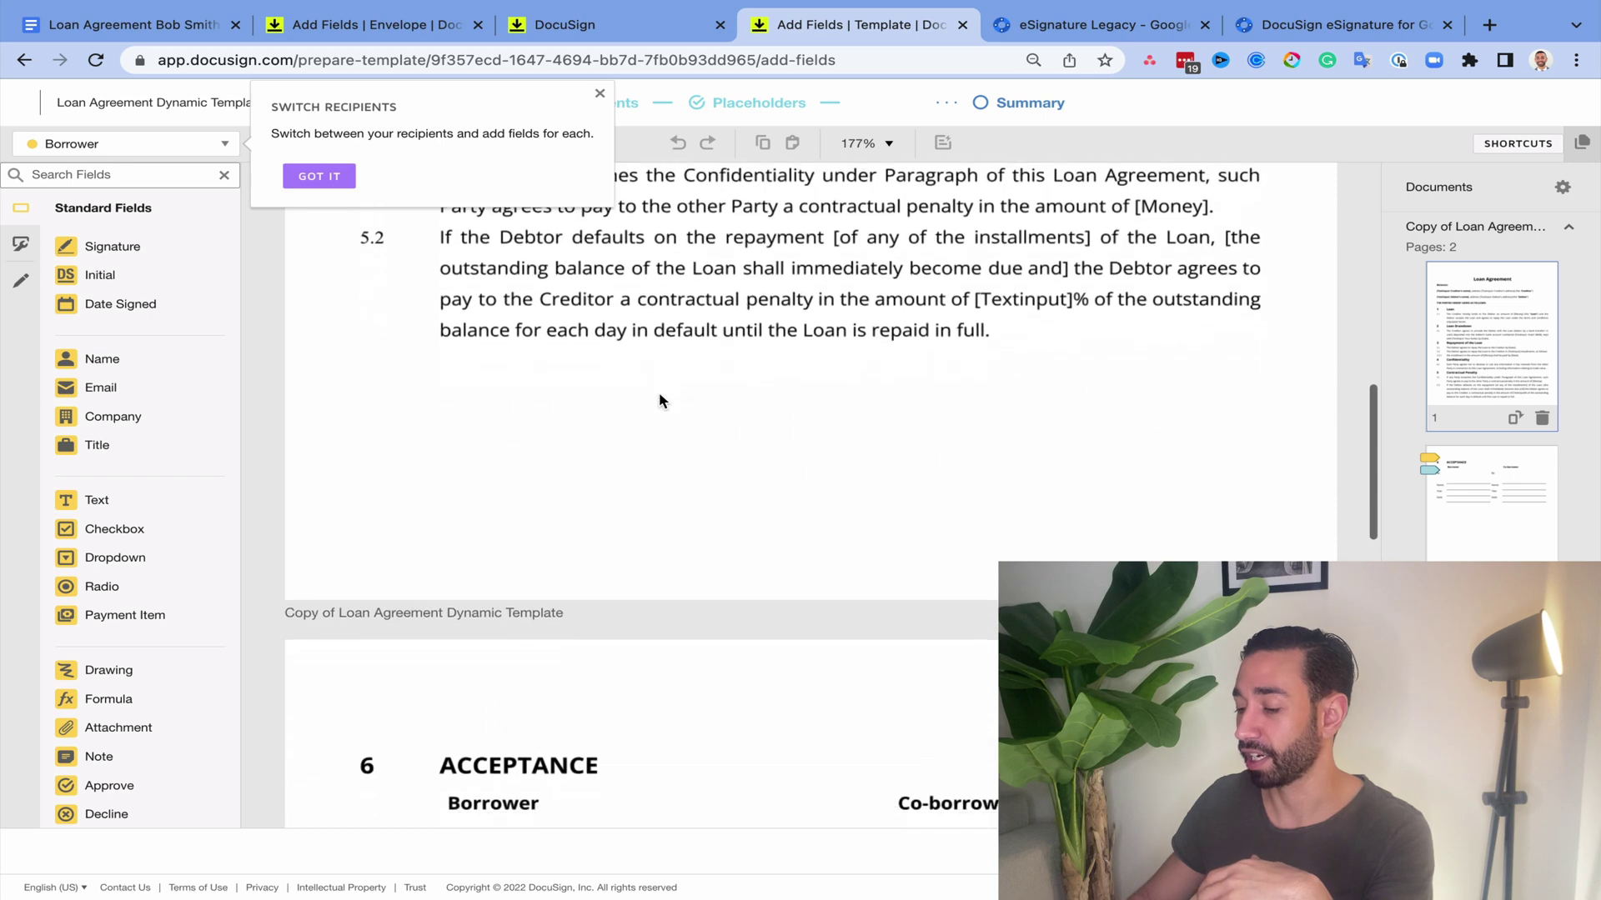
pyautogui.scroll(-1, 658, 401)
pyautogui.click(321, 177)
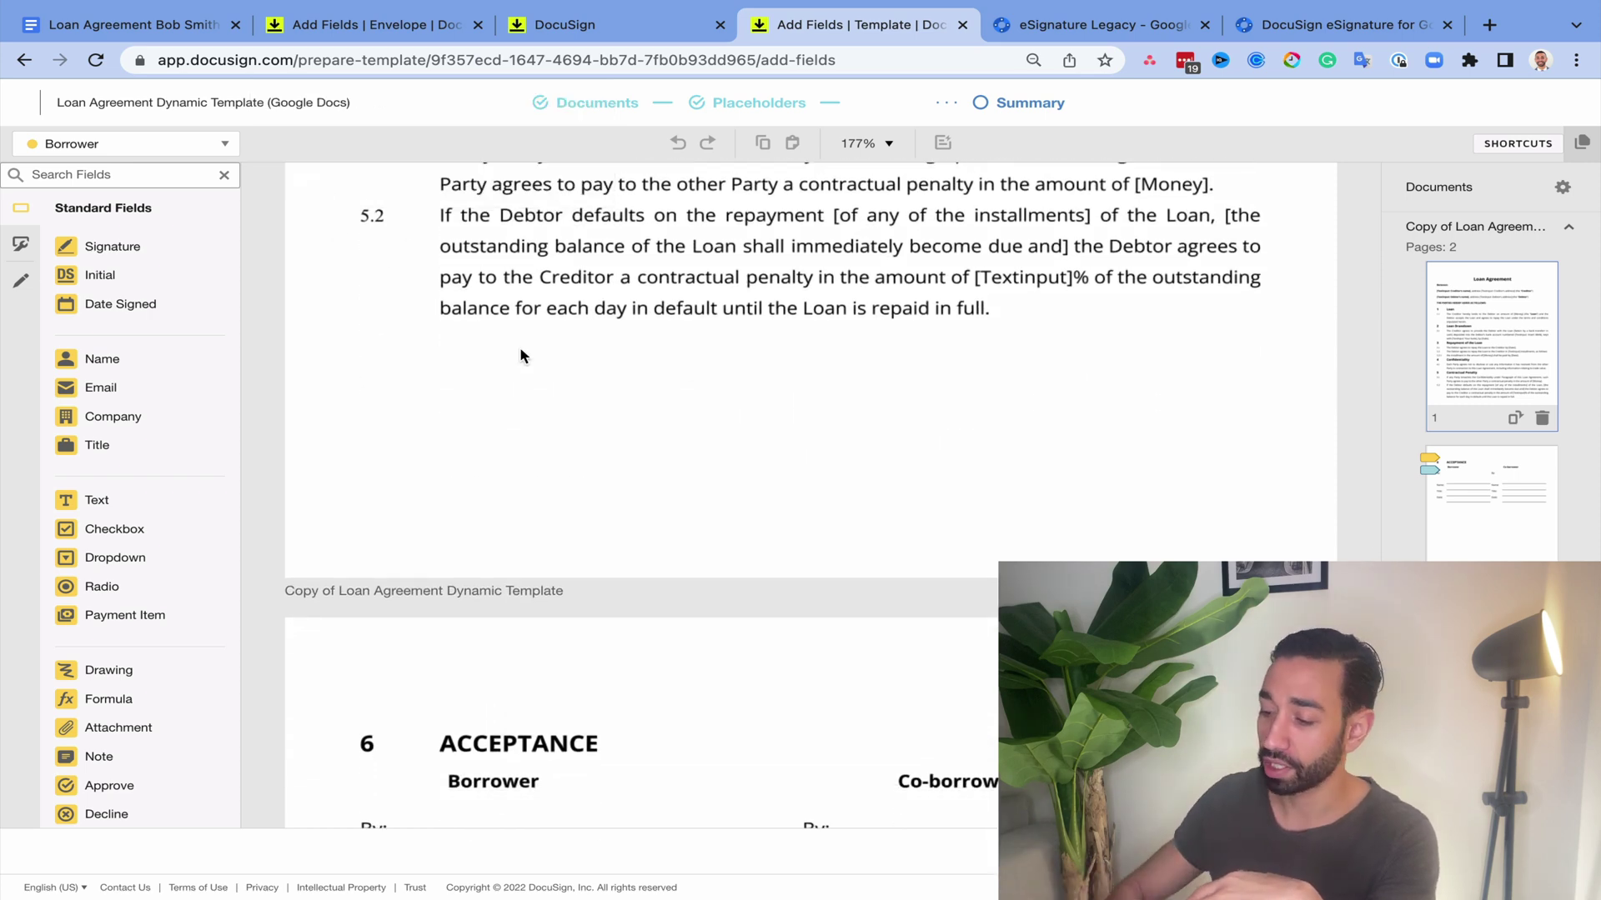
pyautogui.scroll(4, 707, 442)
pyautogui.scroll(-6, 633, 404)
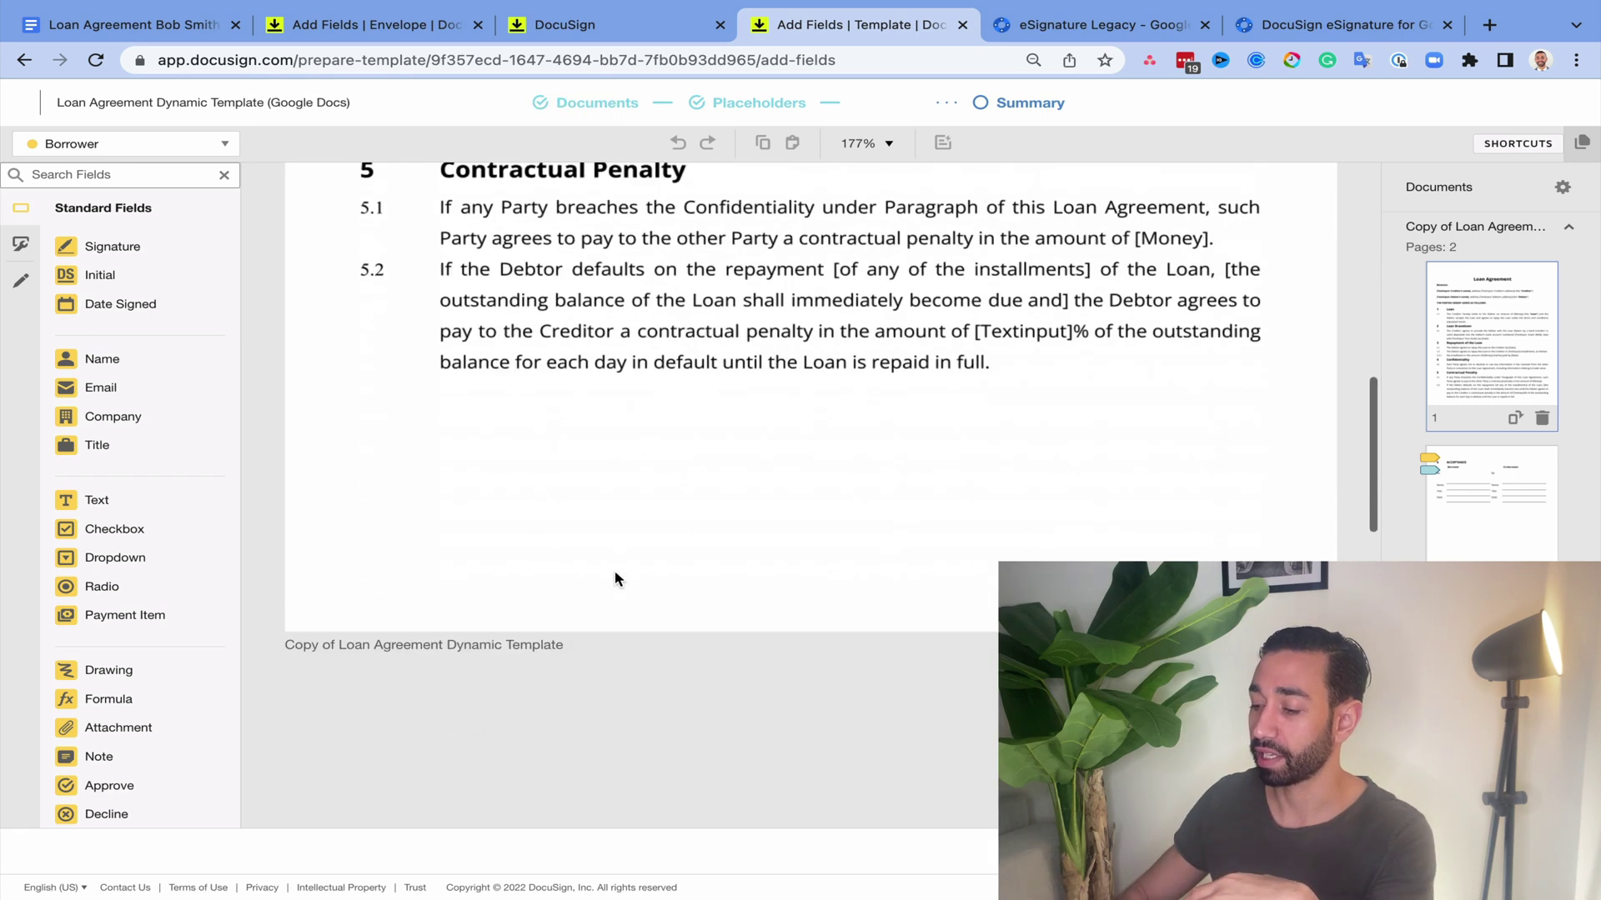
pyautogui.scroll(-4, 642, 375)
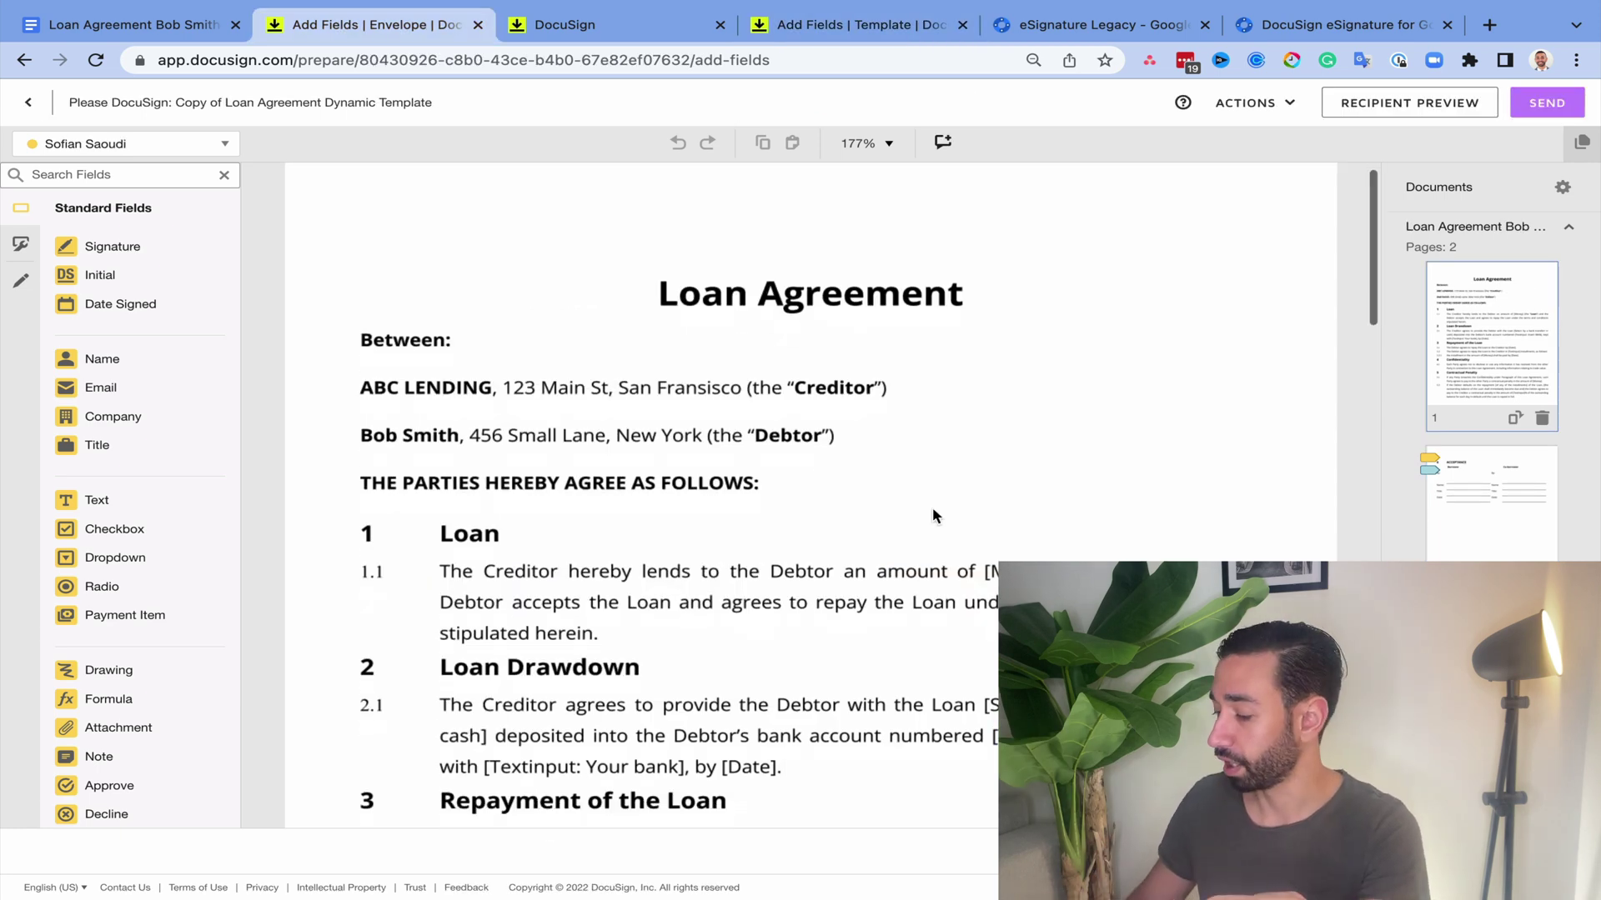
# Step: Scroll through the envelope's Acceptance section, then return to the DocuSign eSignature home page
pyautogui.scroll(-15, 932, 507)
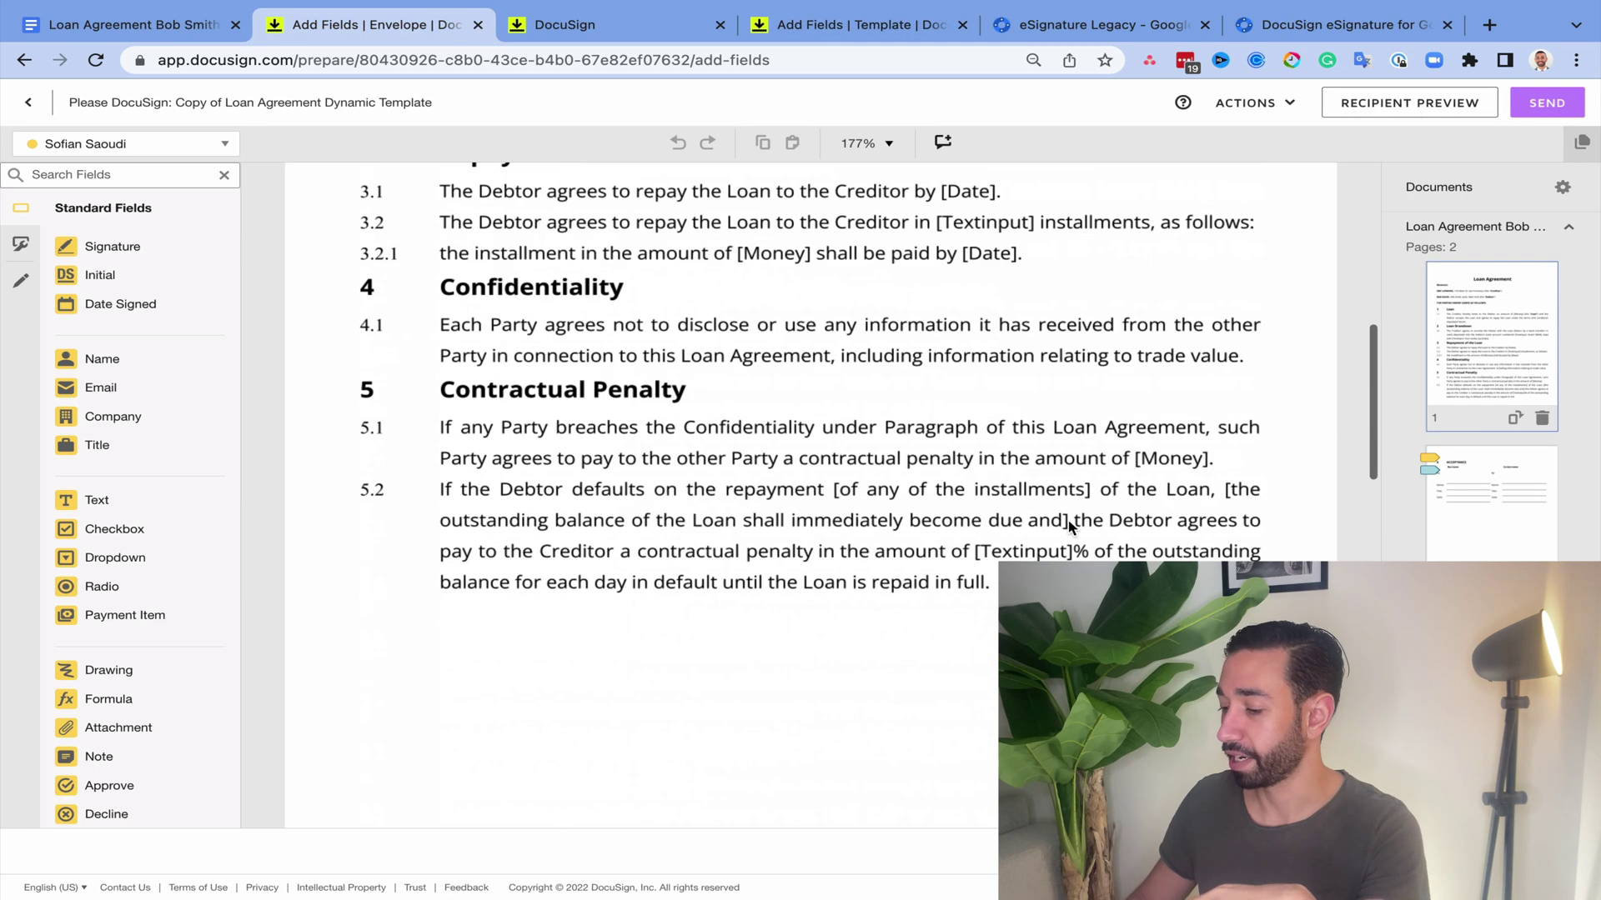
pyautogui.scroll(2, 1068, 524)
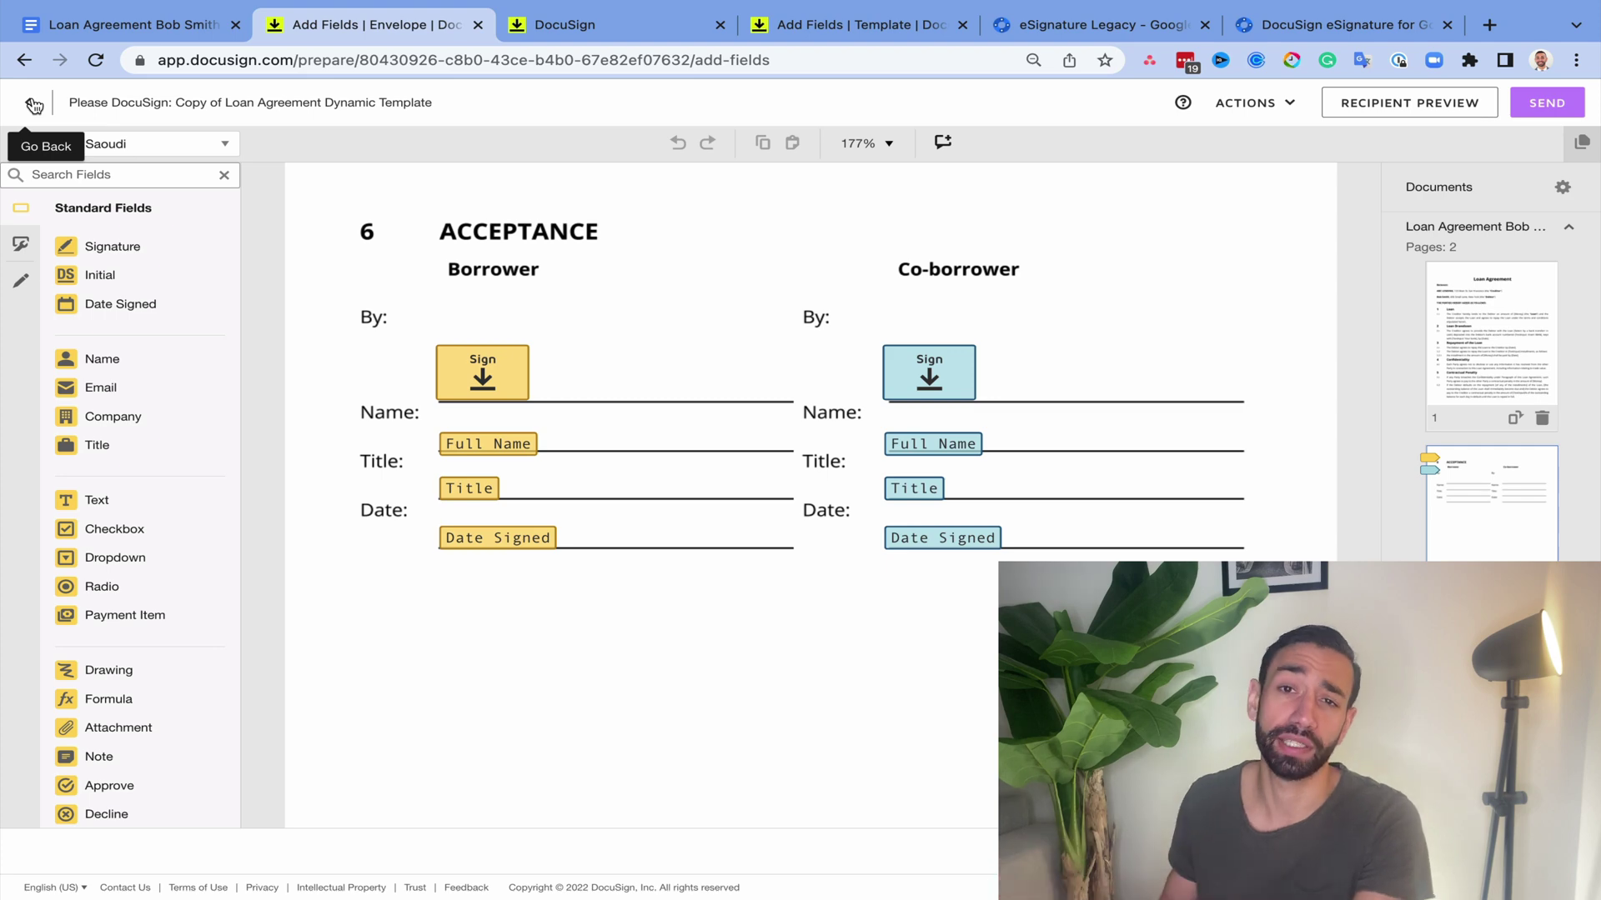
pyautogui.click(837, 12)
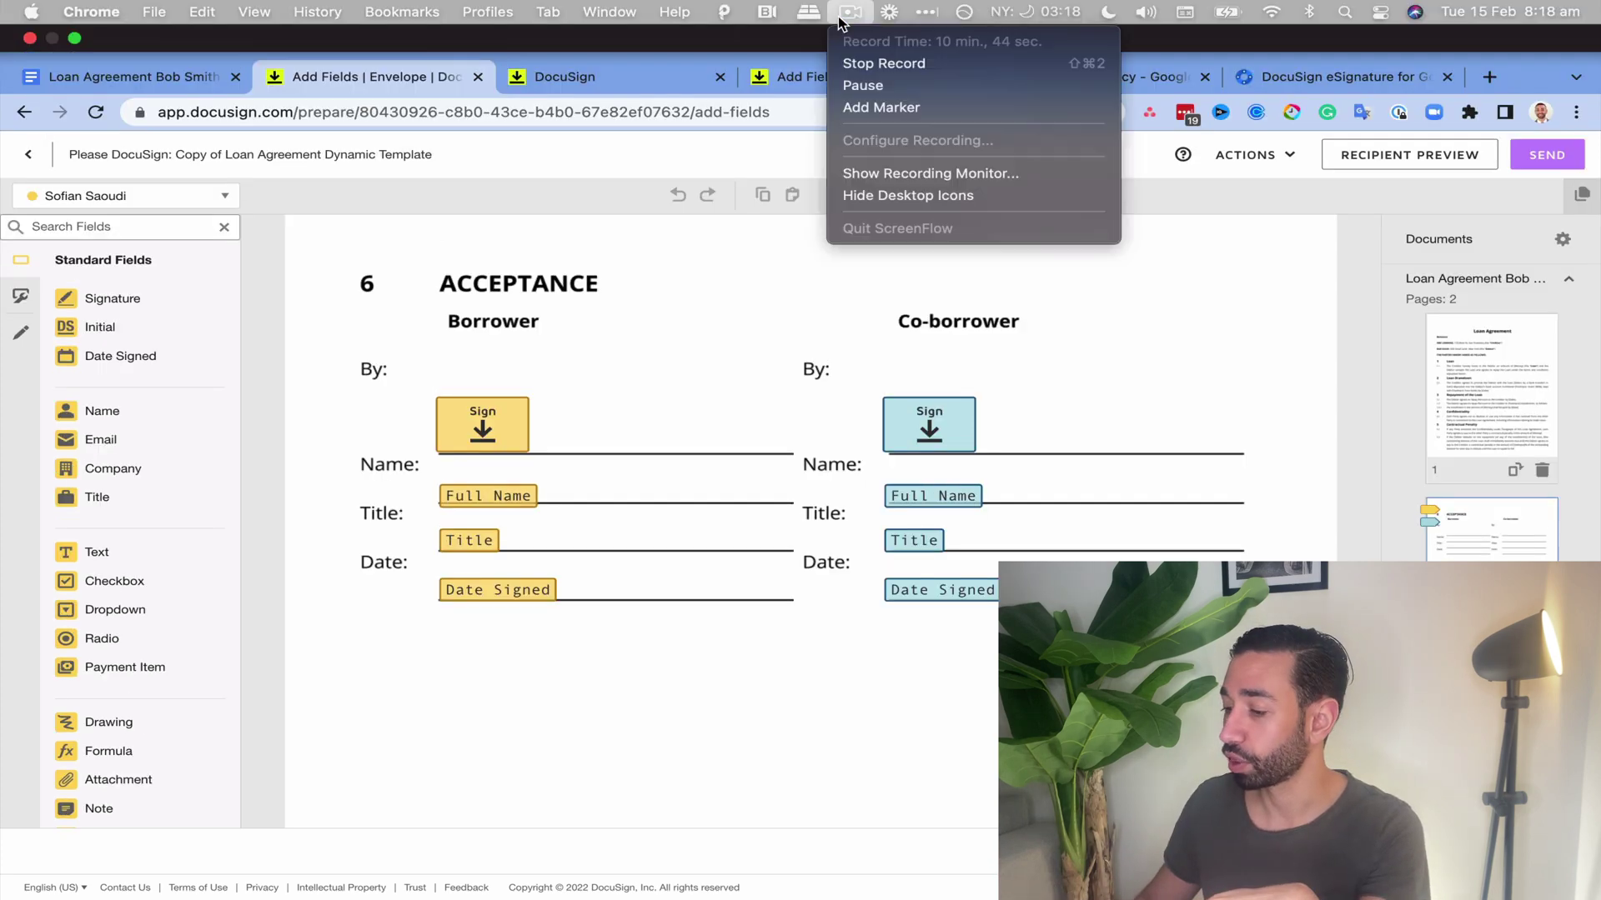
# Step: Start a new envelope uploading from Google Drive, browse its folders, then show the add-on's Marketplace listing
pyautogui.click(930, 172)
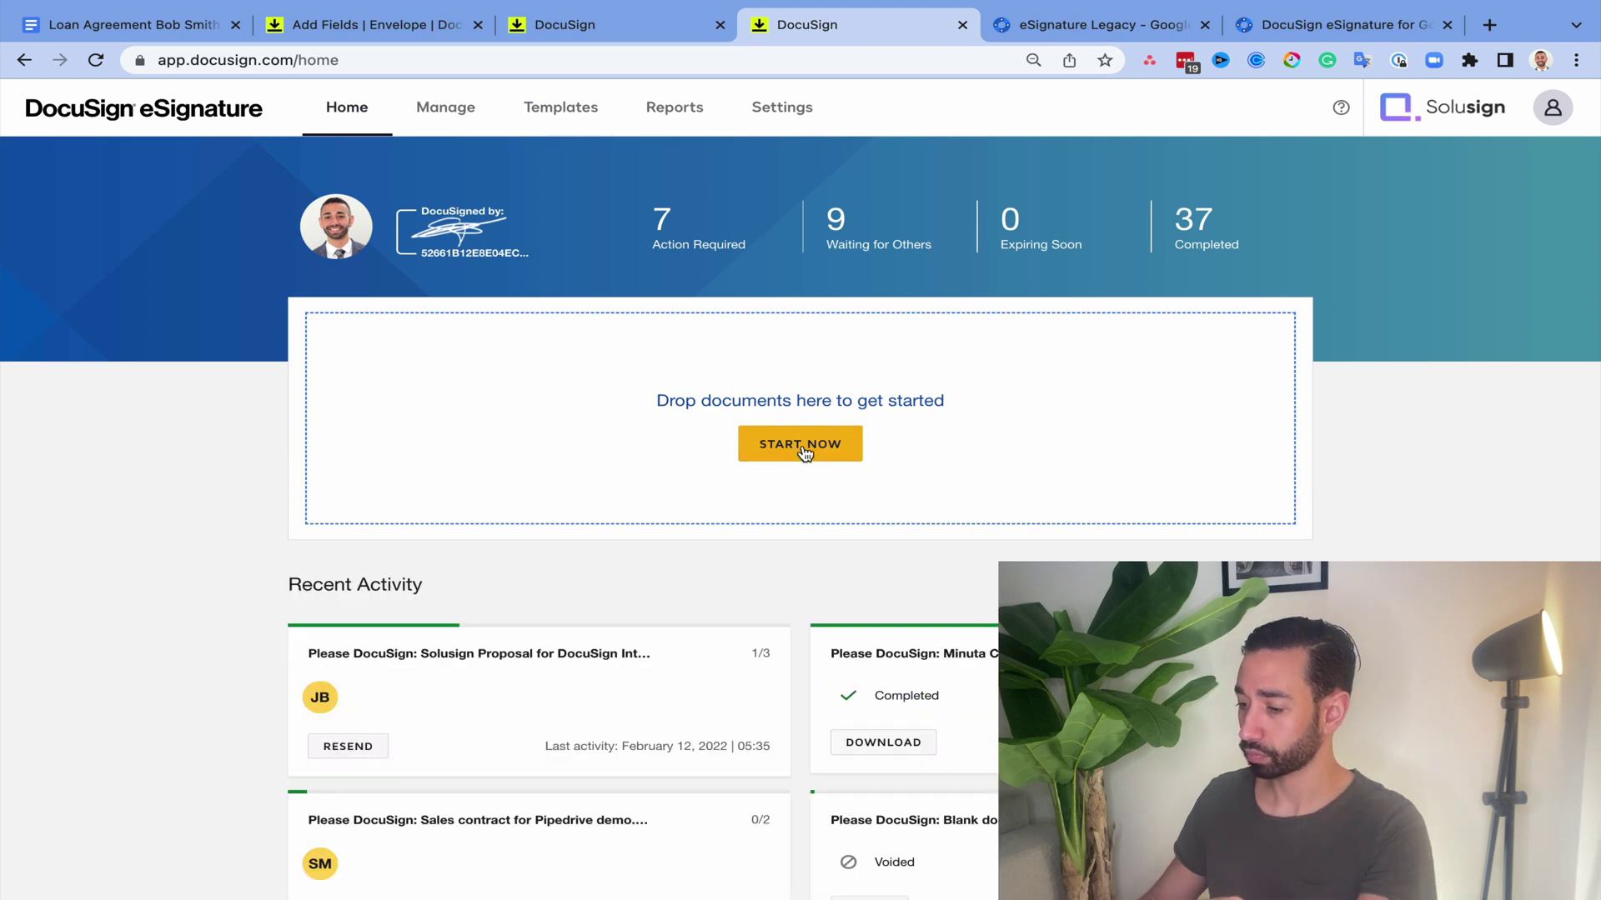
pyautogui.click(802, 449)
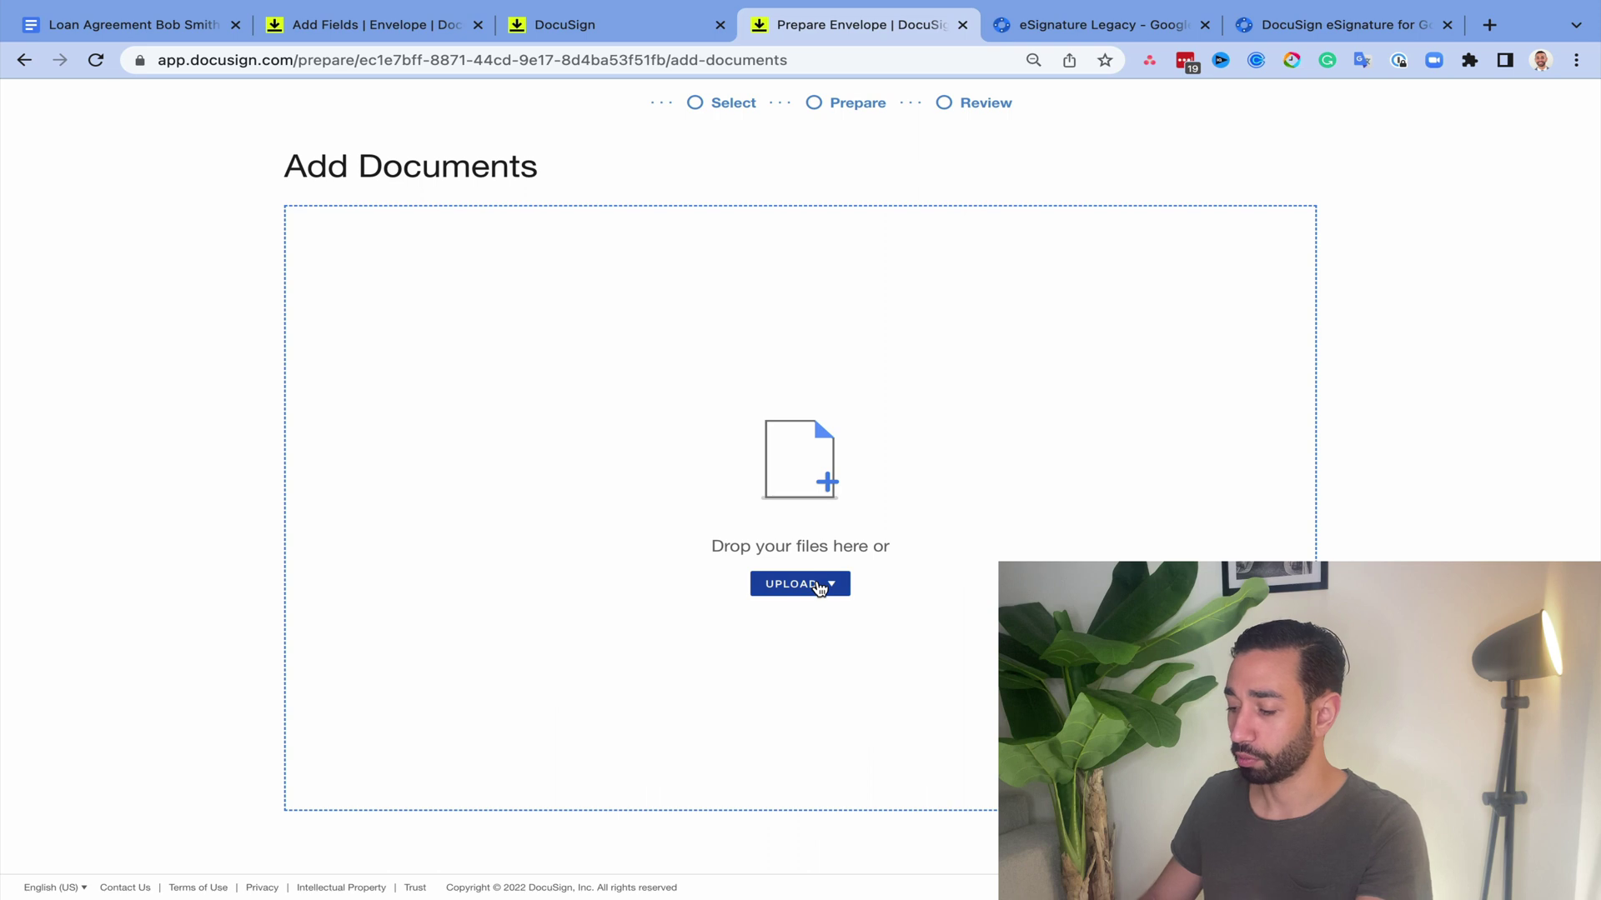
pyautogui.click(820, 589)
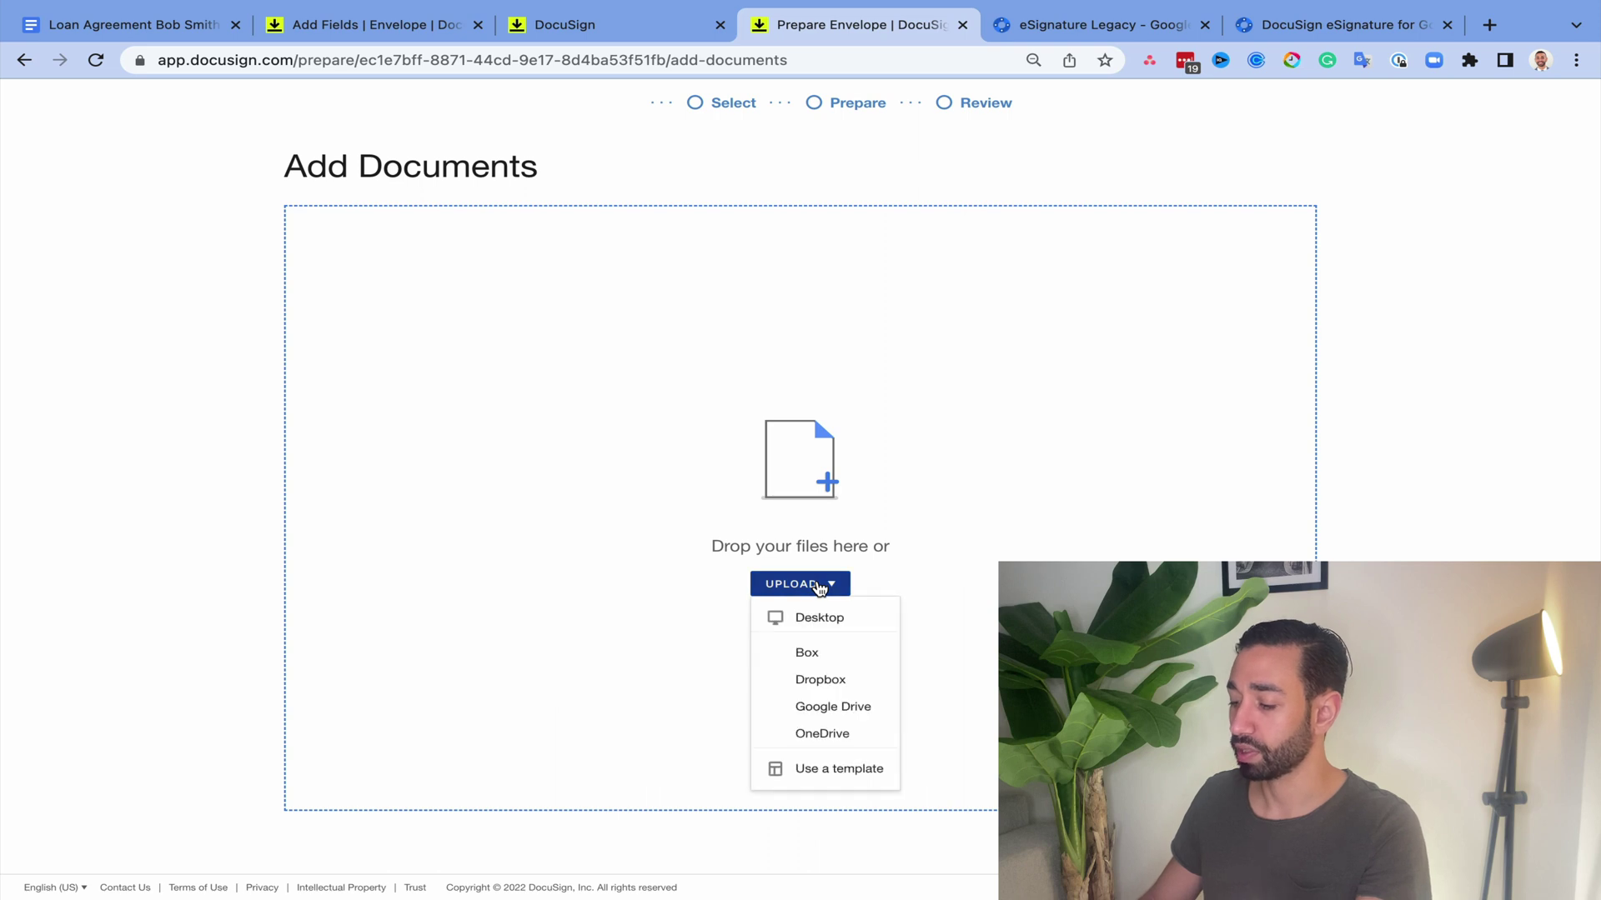
pyautogui.click(822, 709)
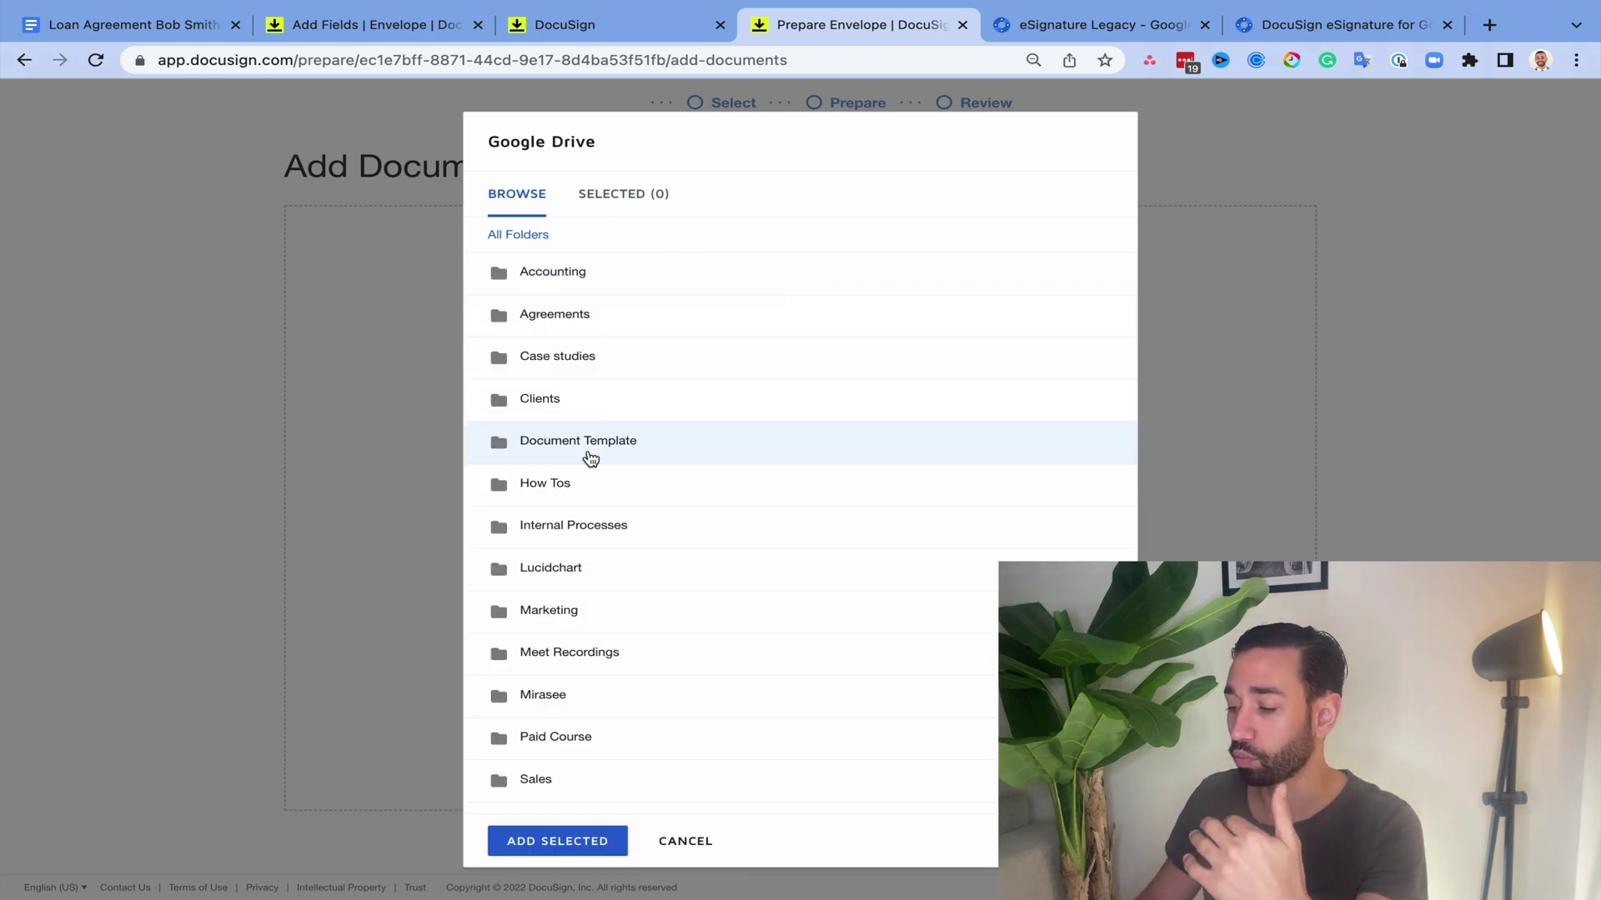
pyautogui.scroll(-2, 589, 457)
pyautogui.scroll(2, 579, 375)
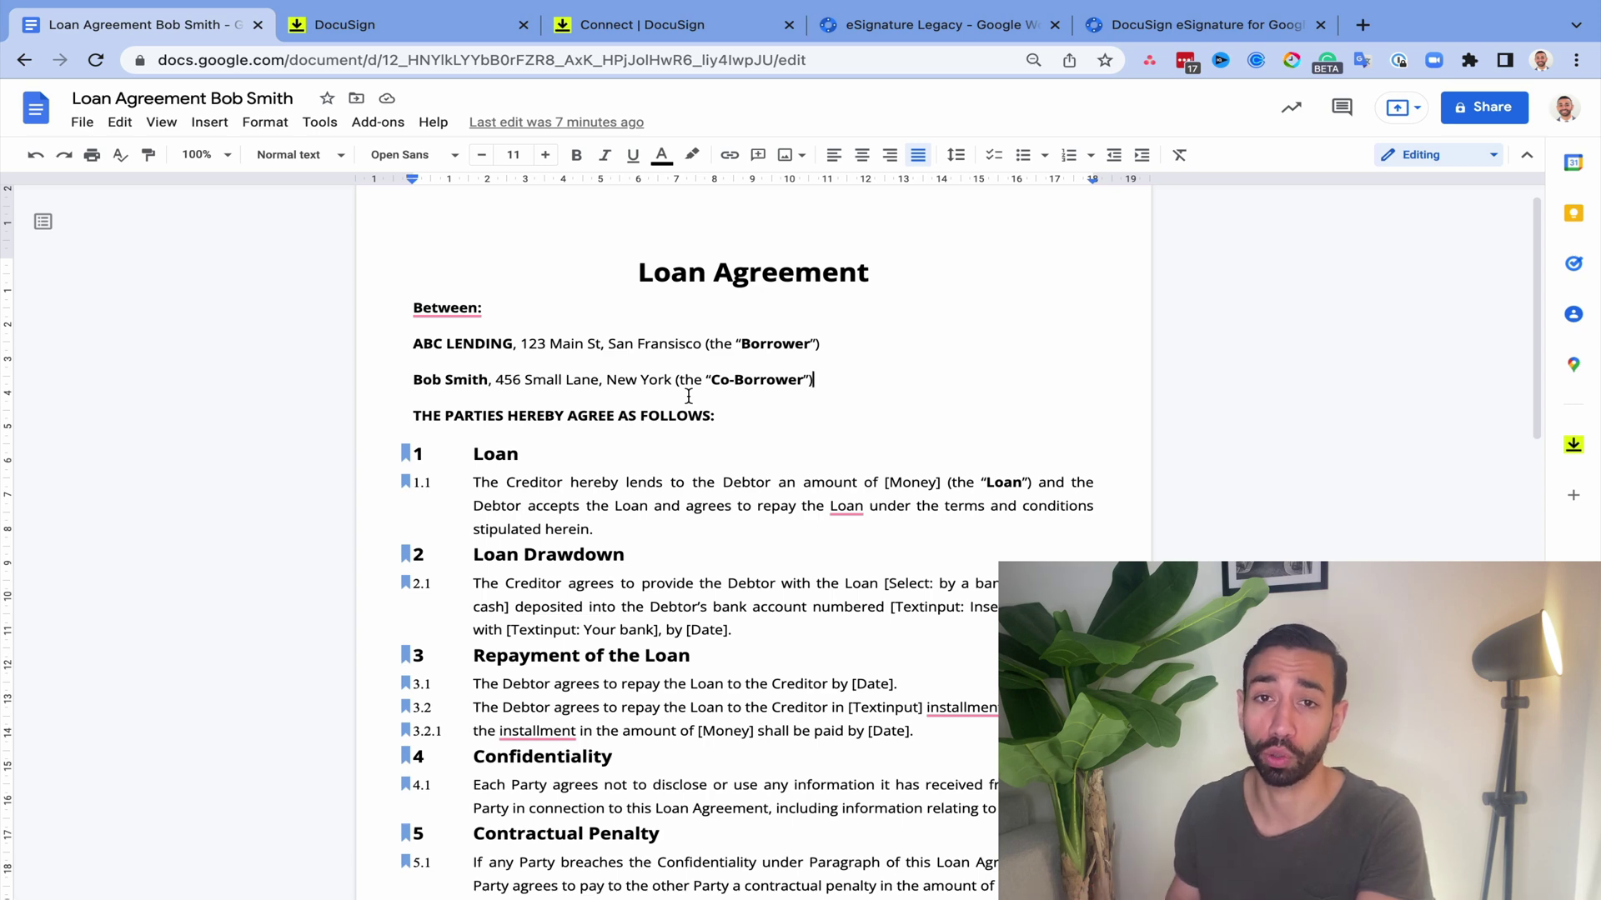
pyautogui.click(1172, 29)
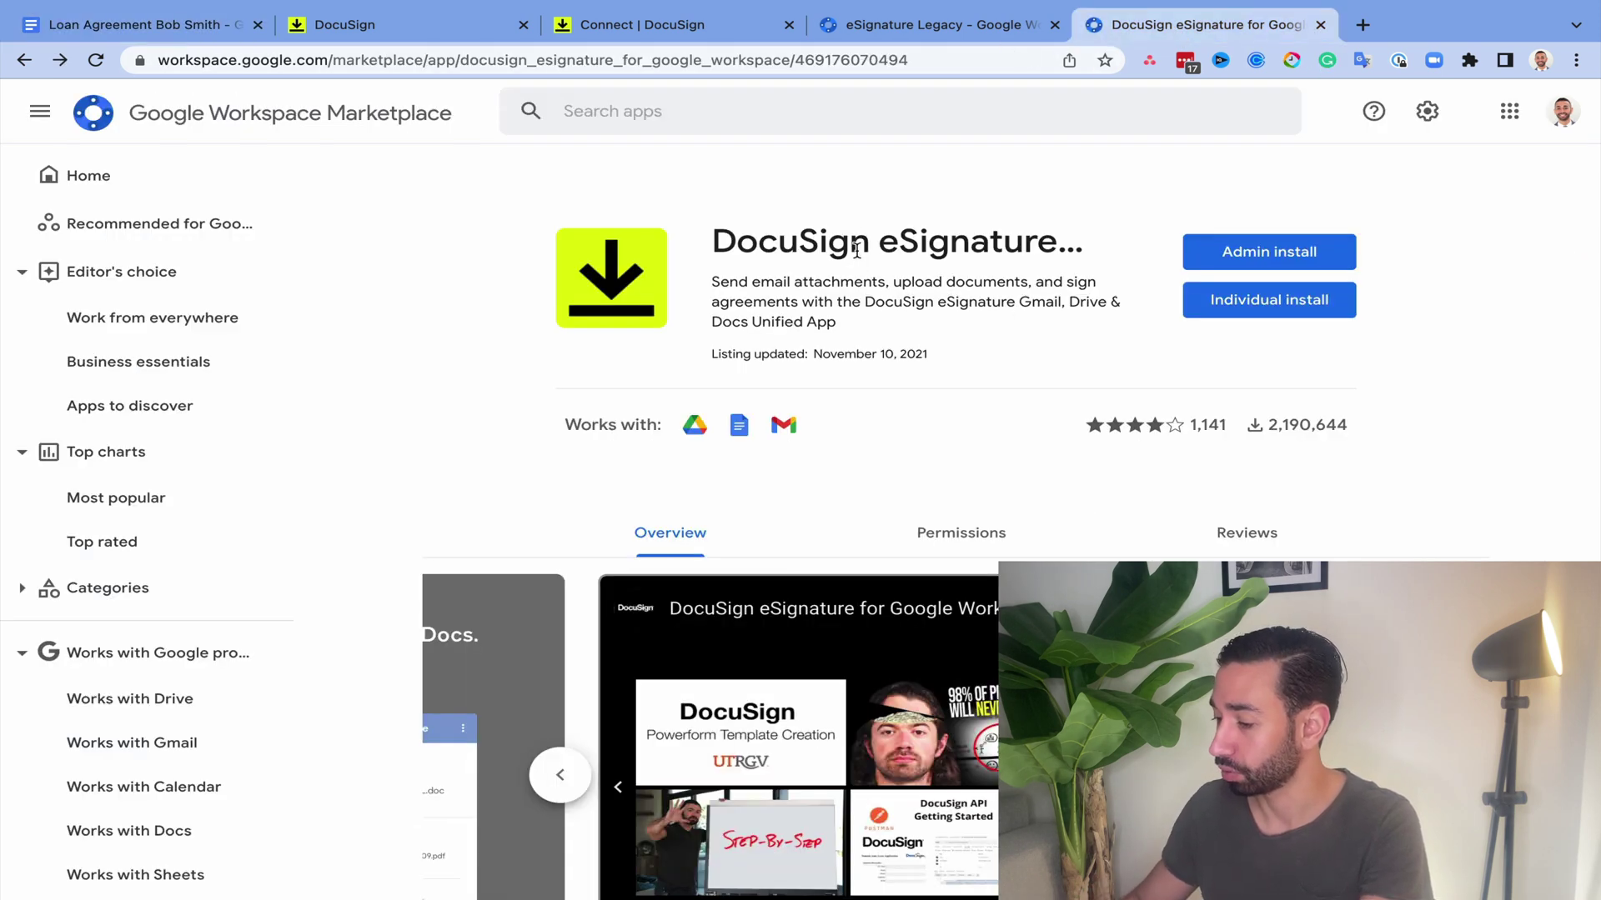
# Step: Highlight the DocuSign eSignature add-on's title and description, then return to the Loan Agreement document
pyautogui.click(926, 25)
pyautogui.click(1209, 25)
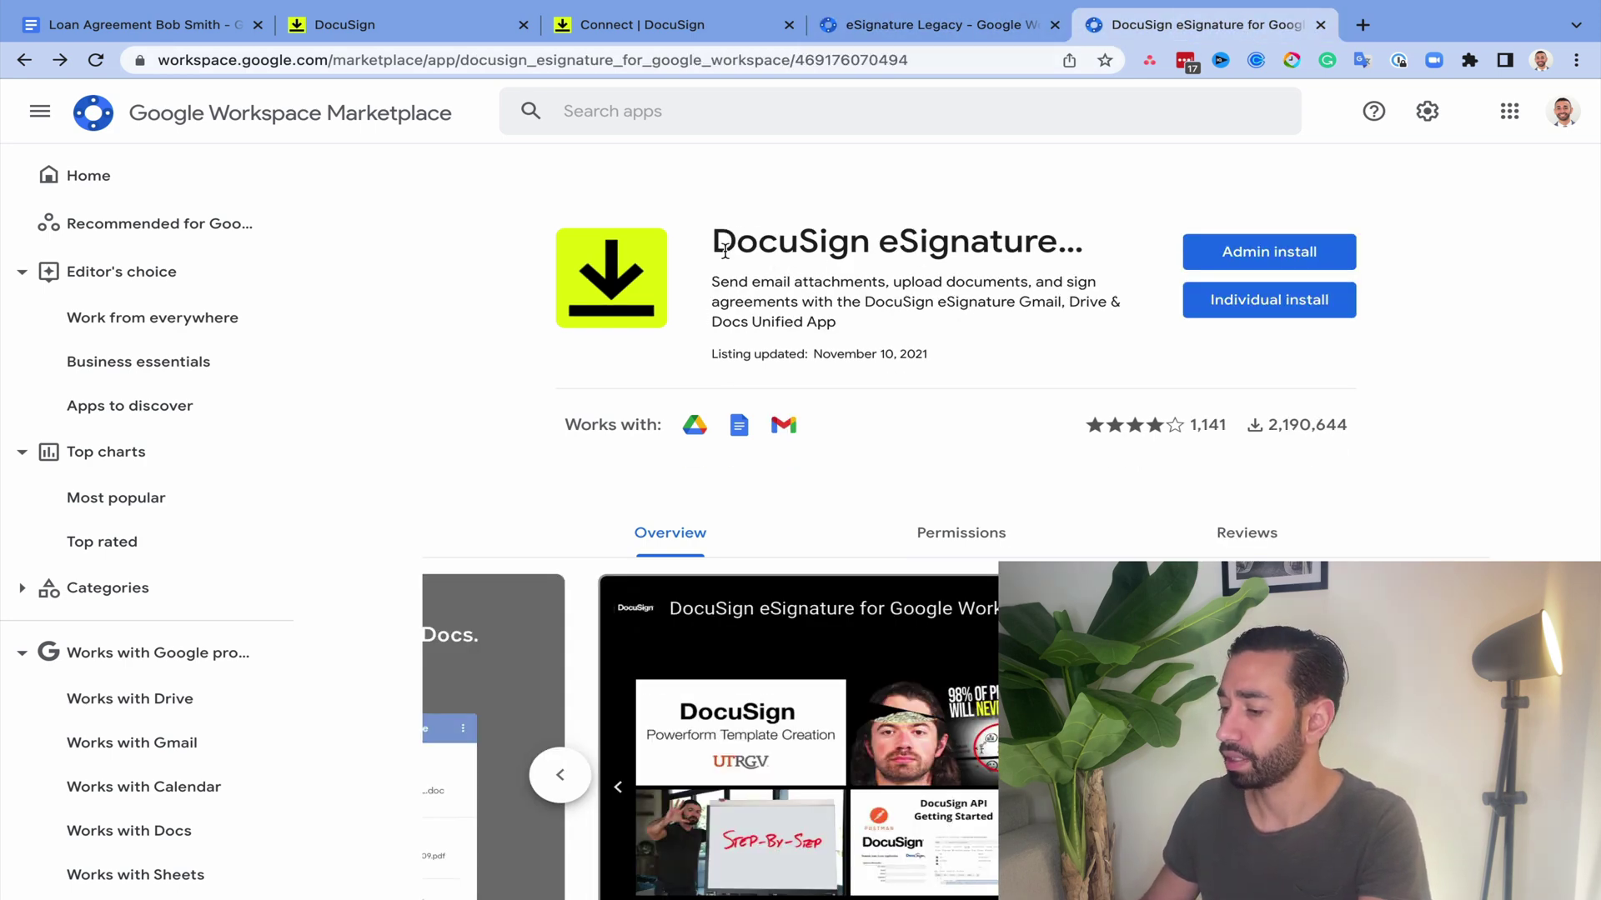
pyautogui.moveTo(712, 242); pyautogui.dragTo(959, 336)
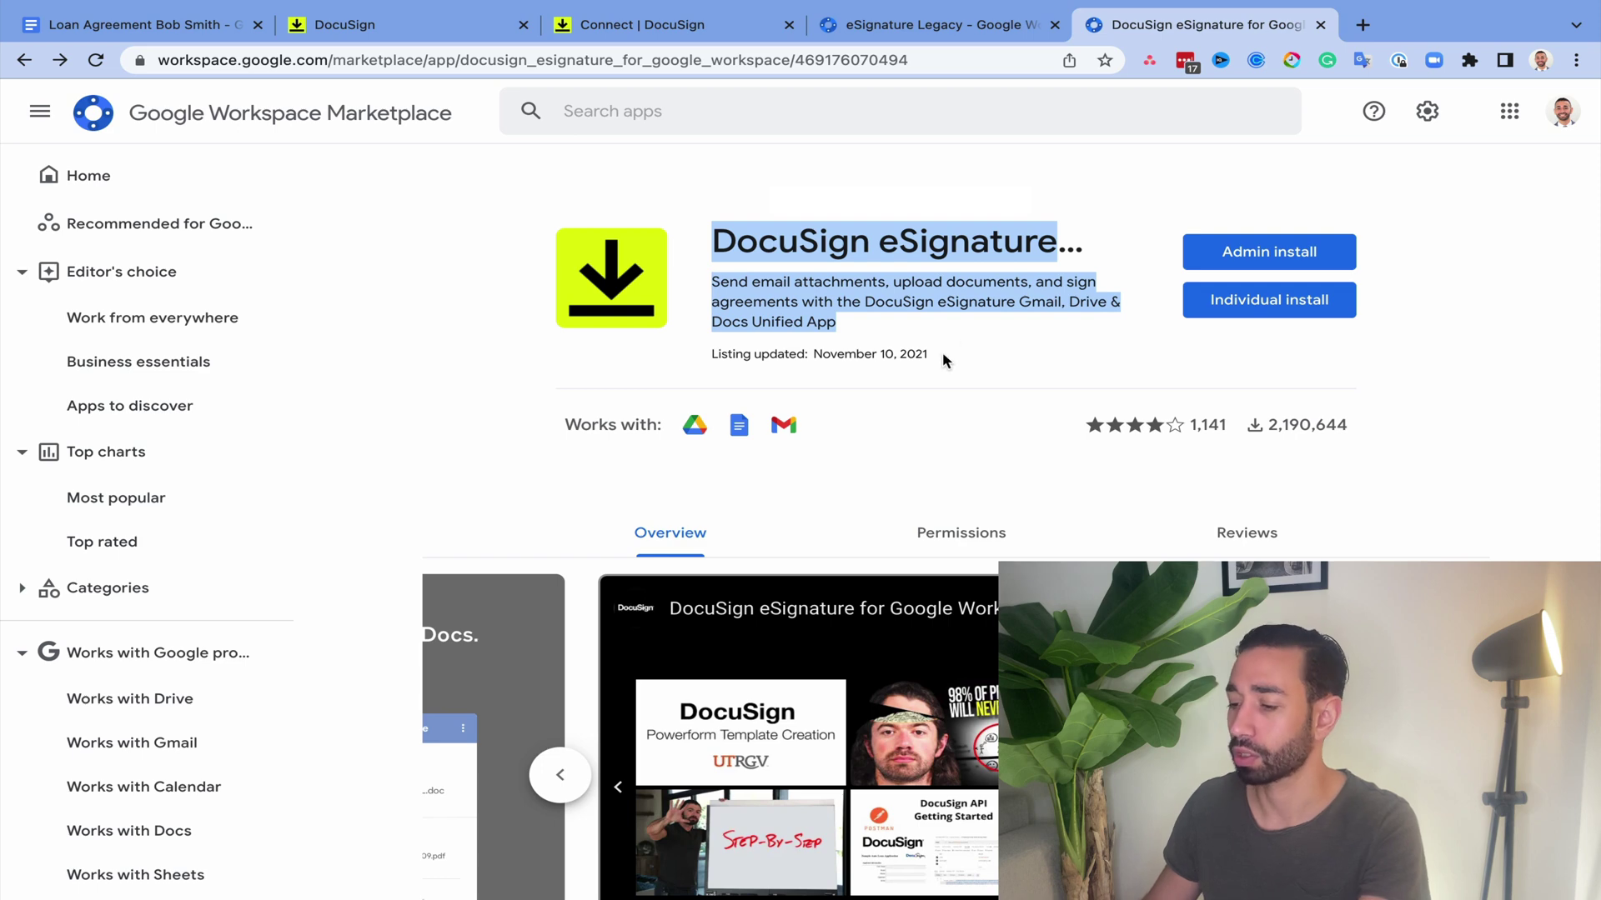
pyautogui.click(943, 354)
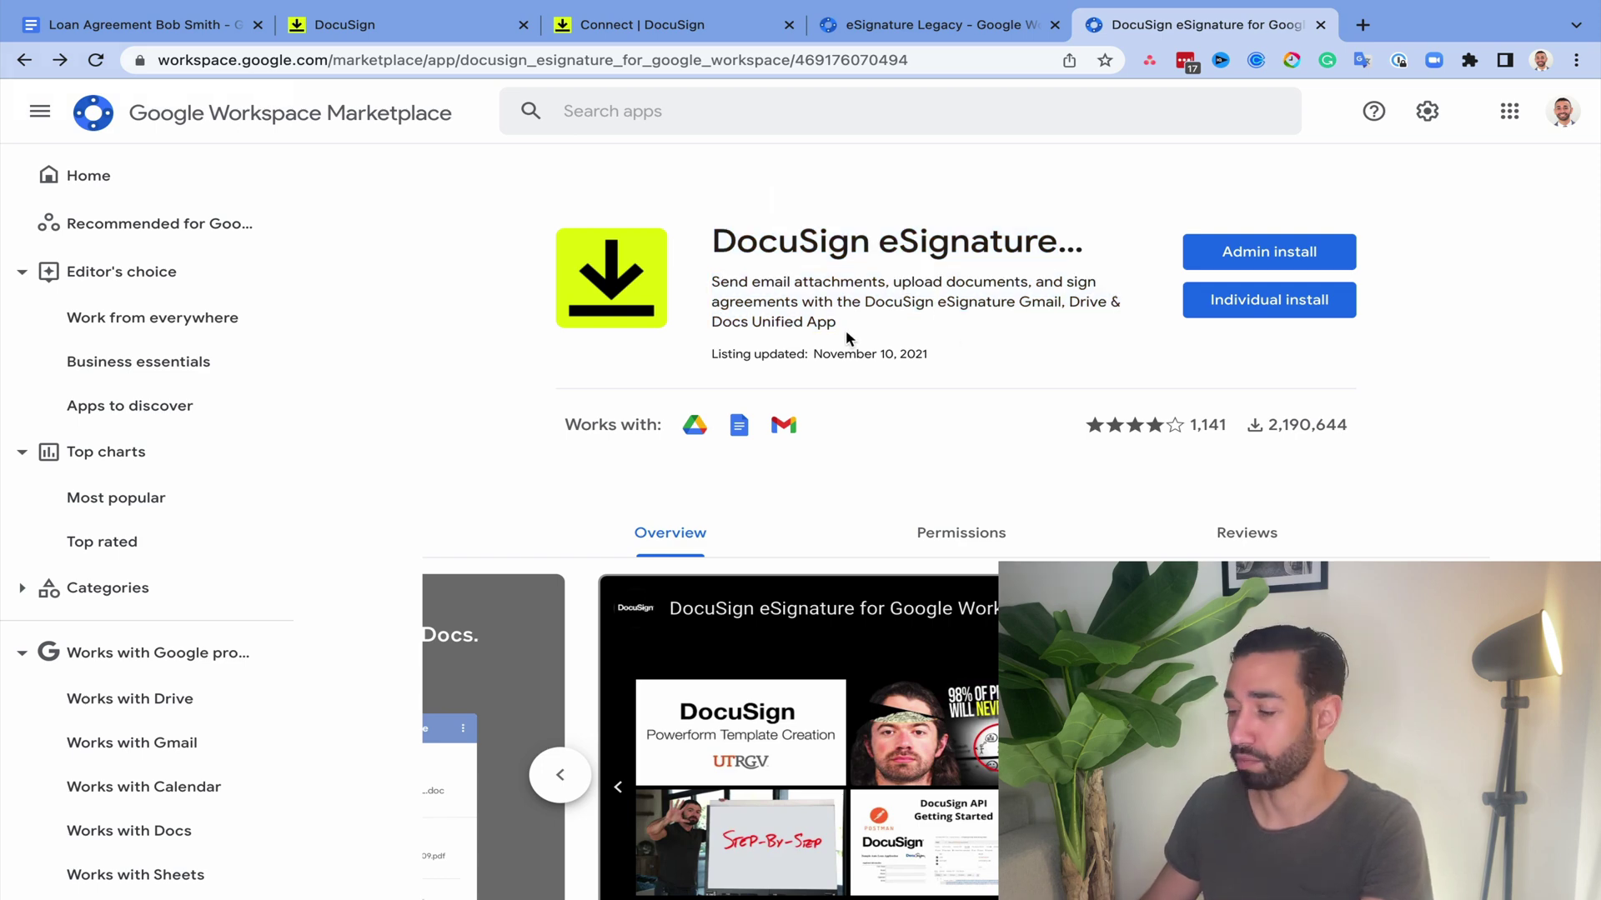
pyautogui.hotkey('ctrl', '1')
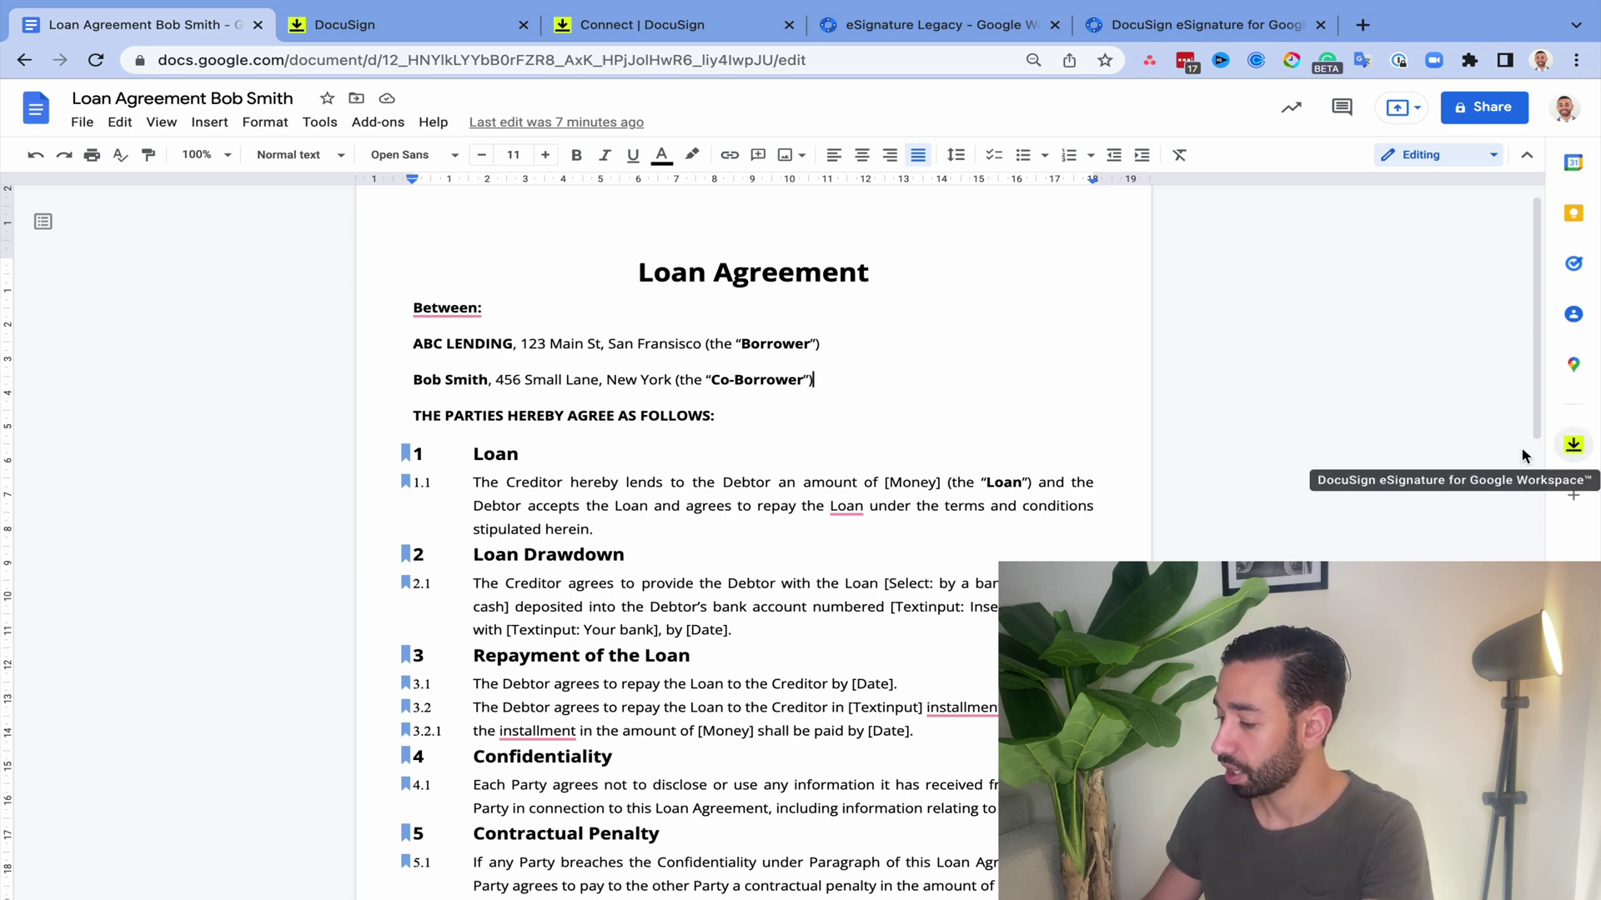
# Step: Open the DocuSign add-on sidebar and remove the account owner (Me) as recipient
pyautogui.click(1572, 447)
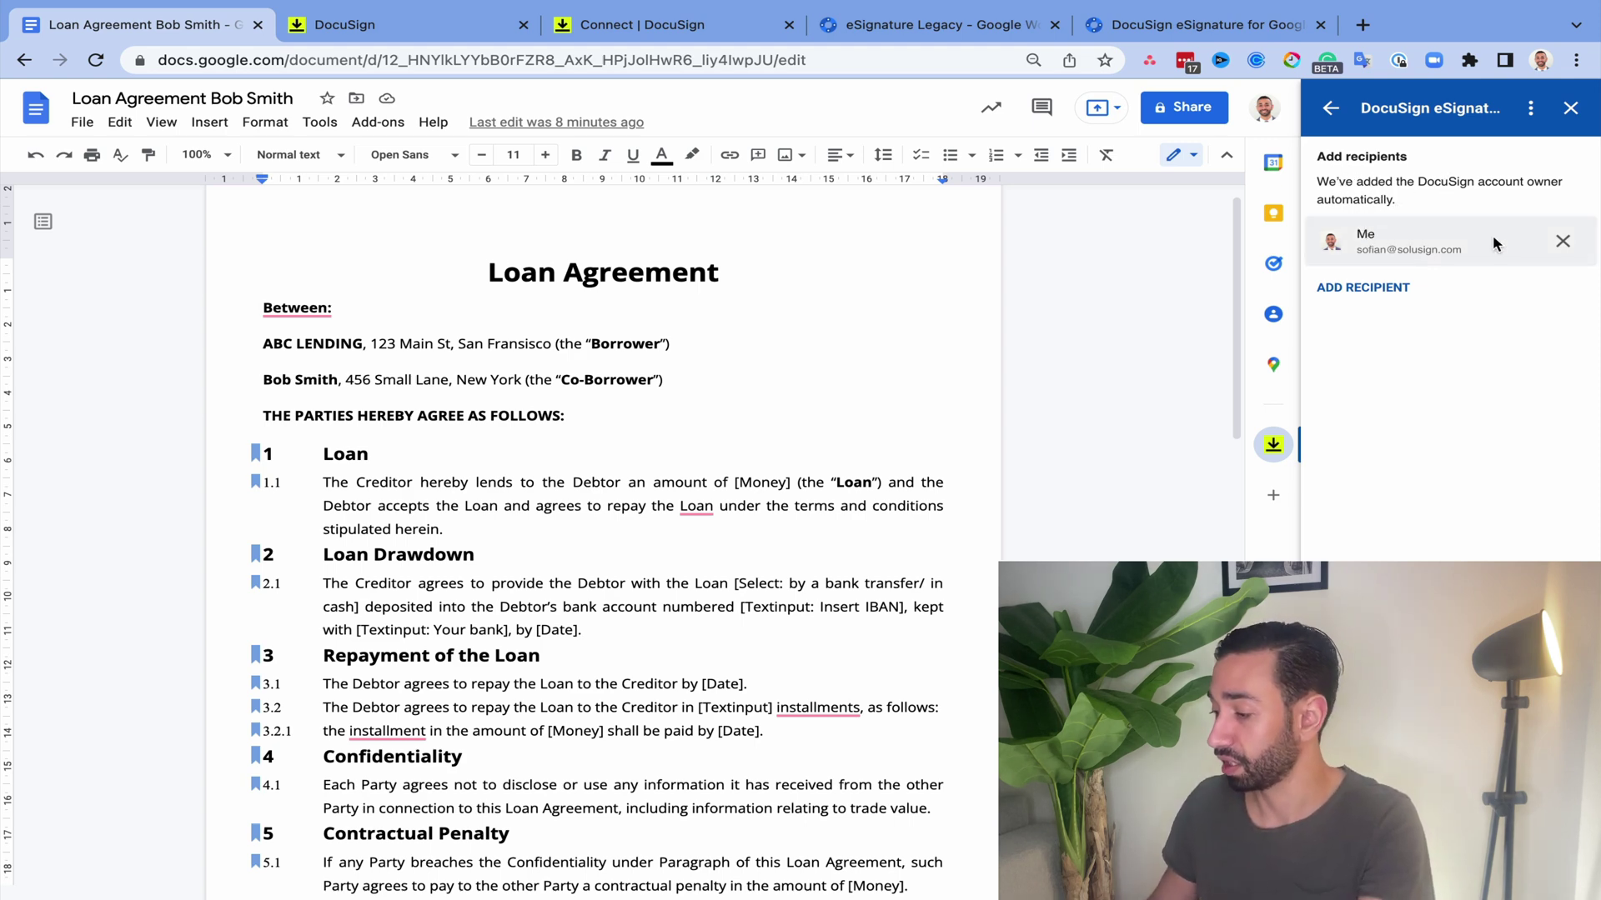
pyautogui.click(1564, 244)
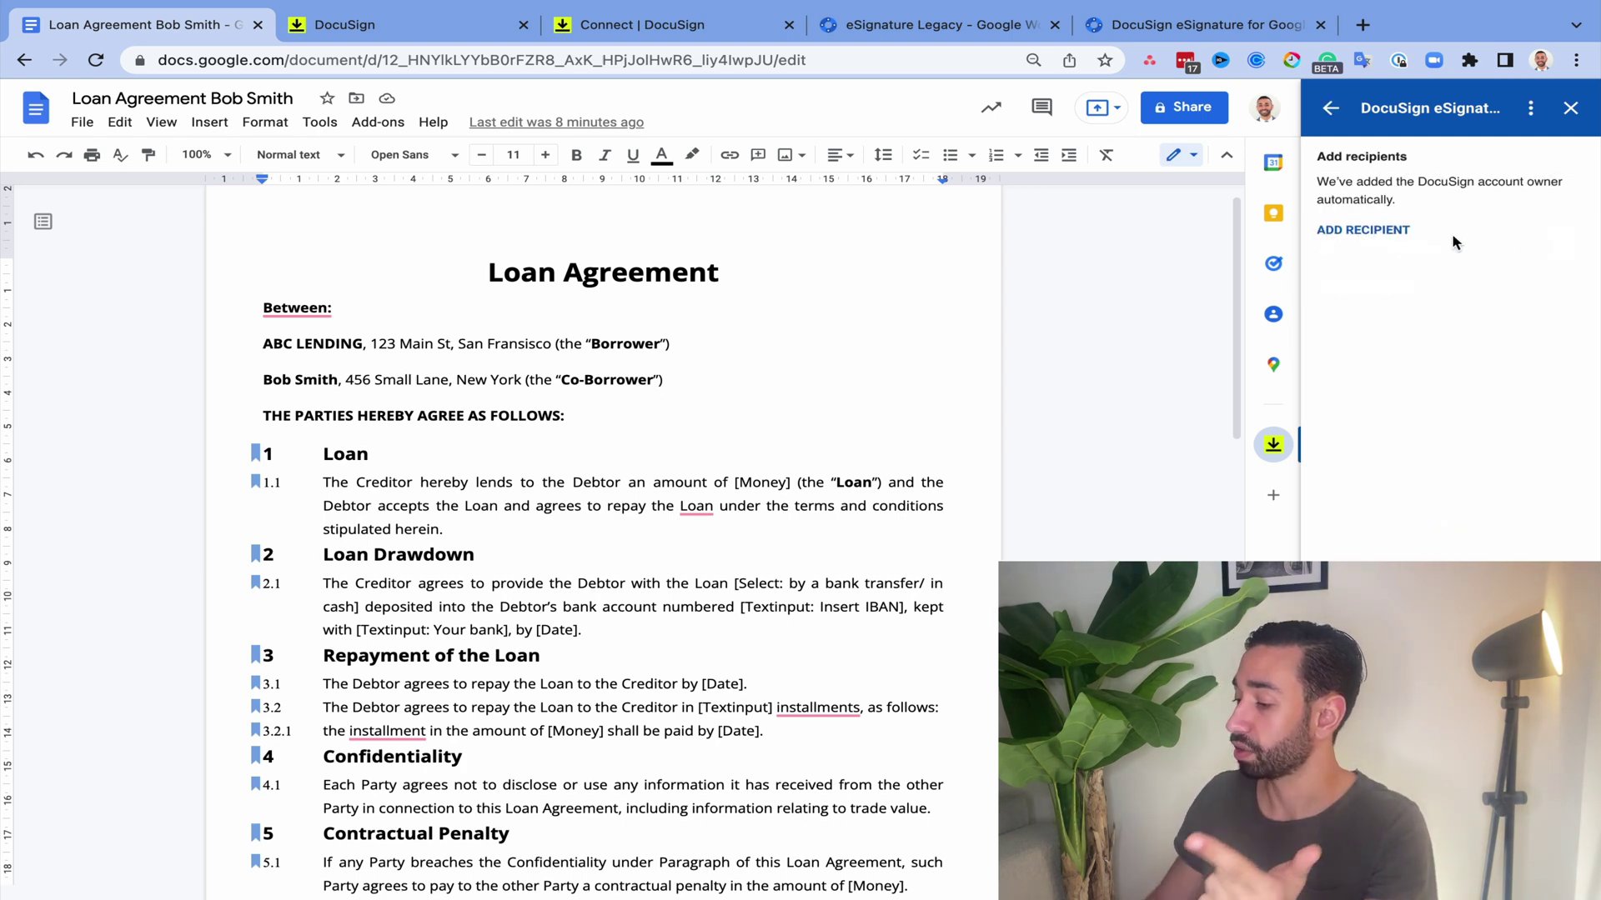
pyautogui.click(1386, 239)
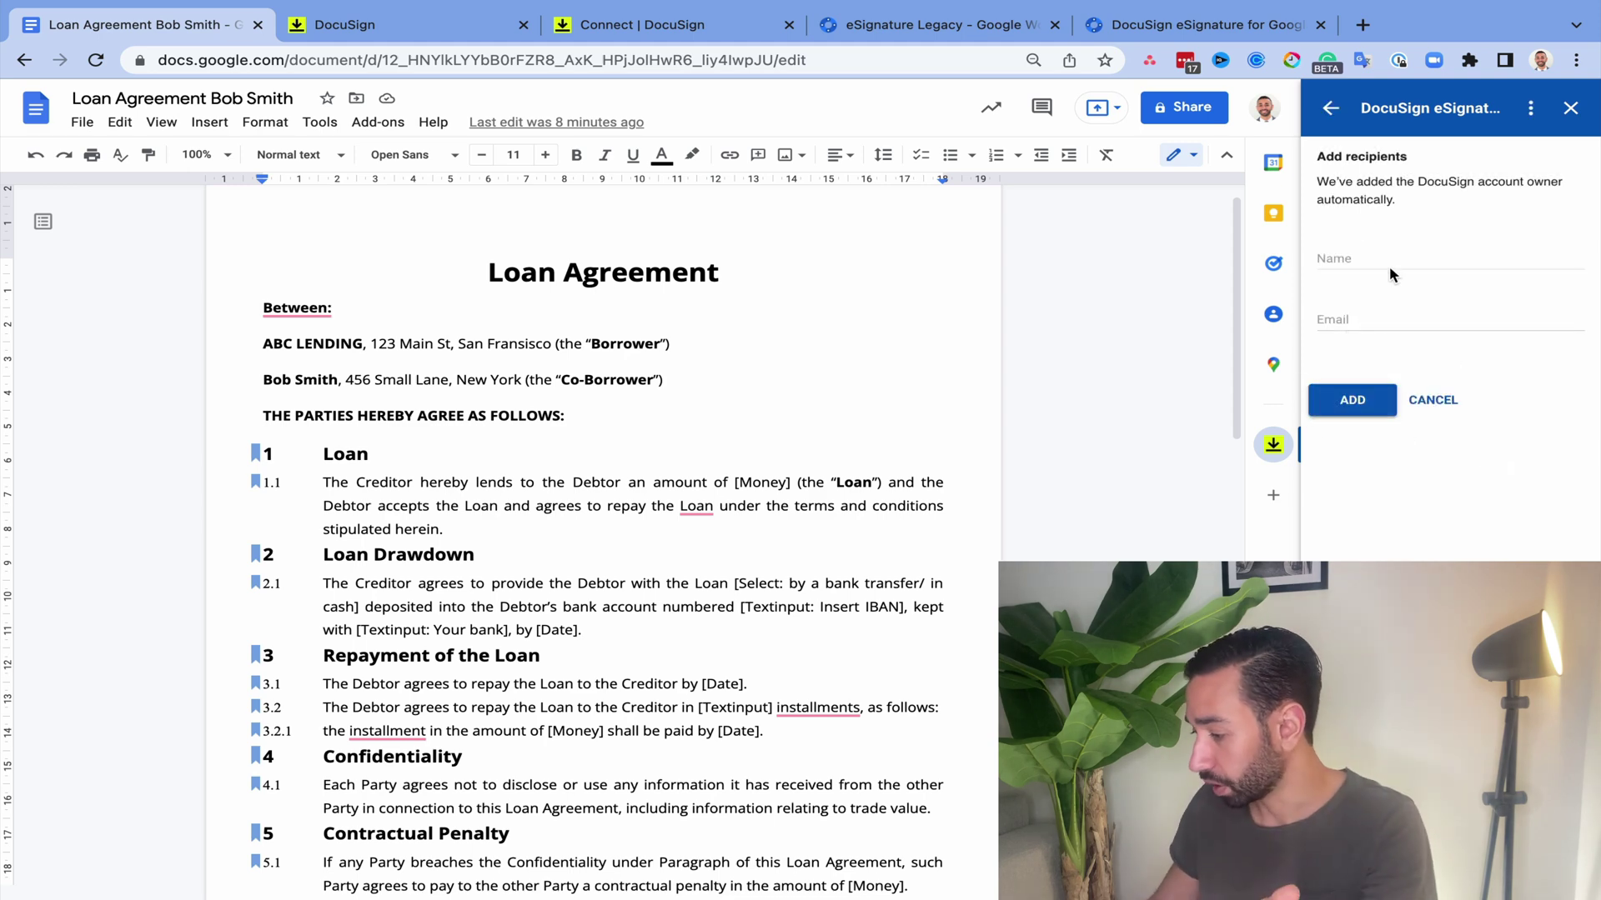
# Step: Add a chosen contact's name and e-mail as the recipient, then continue to the message step
pyautogui.click(1390, 274)
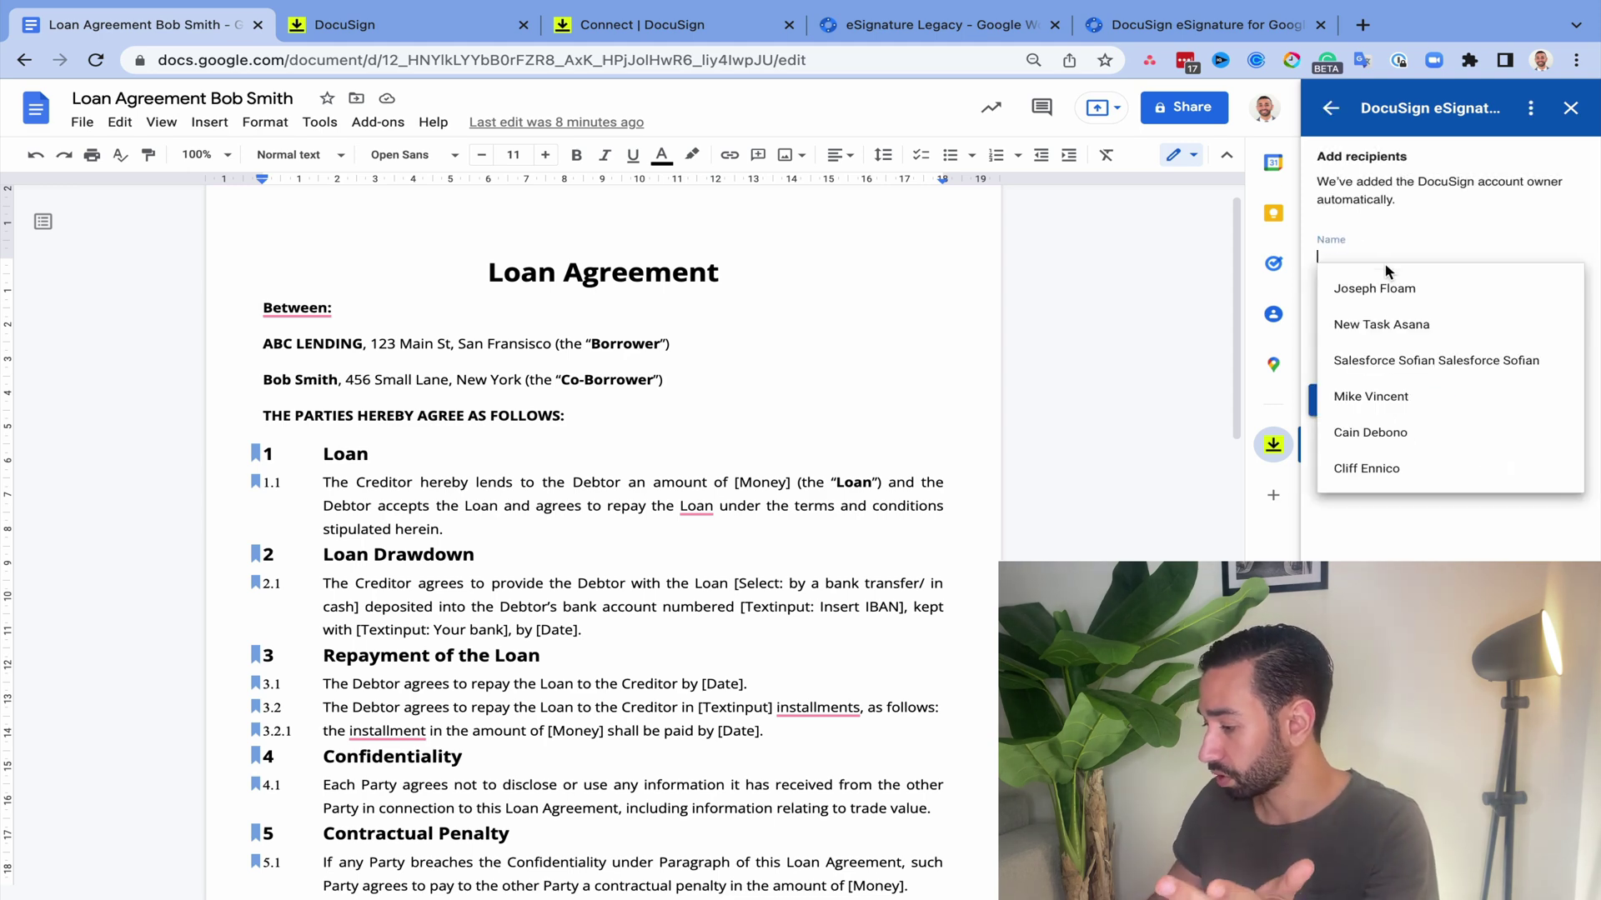
pyautogui.click(1381, 325)
pyautogui.click(1369, 318)
pyautogui.write('sgt')
pyautogui.press('BackSpace')
pyautogui.press('BackSpace')
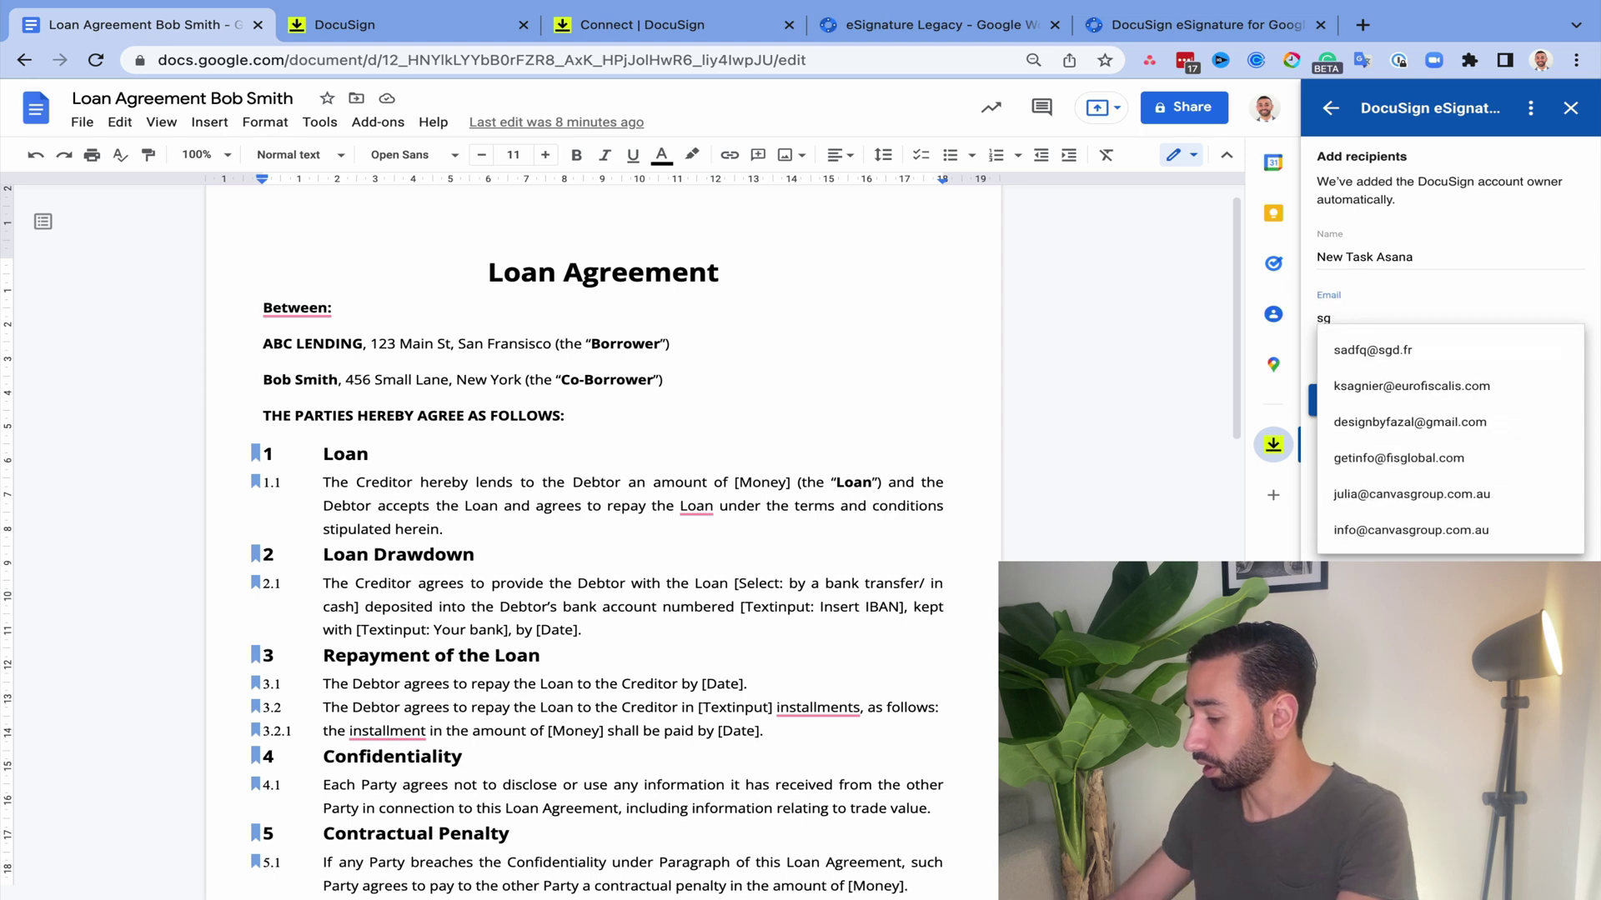
pyautogui.write('t')
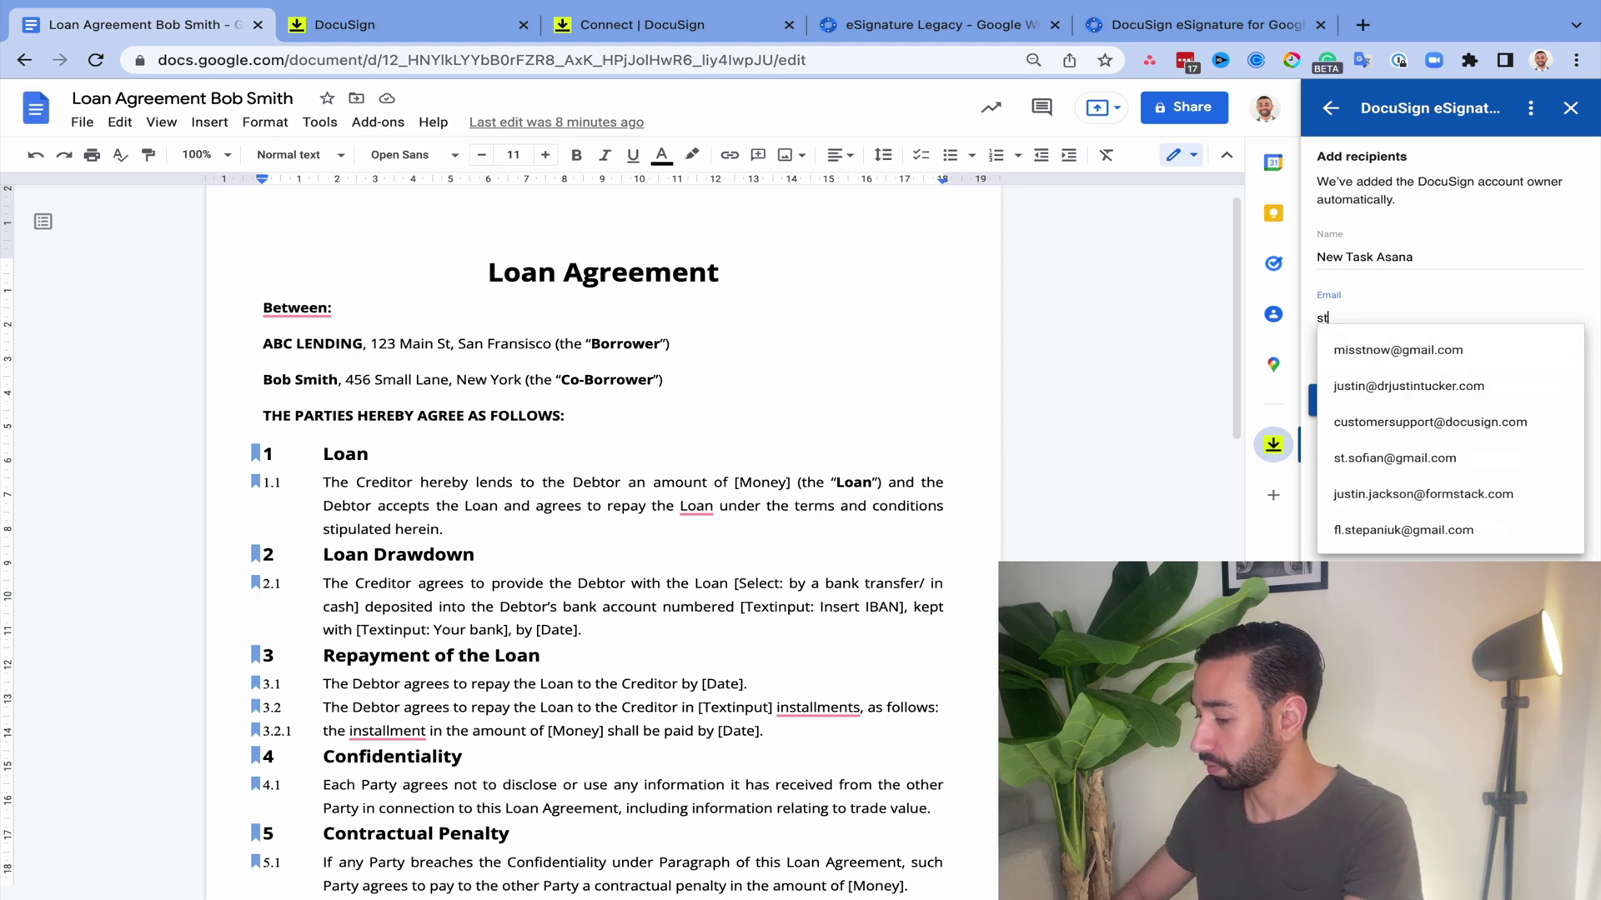
pyautogui.click(1384, 353)
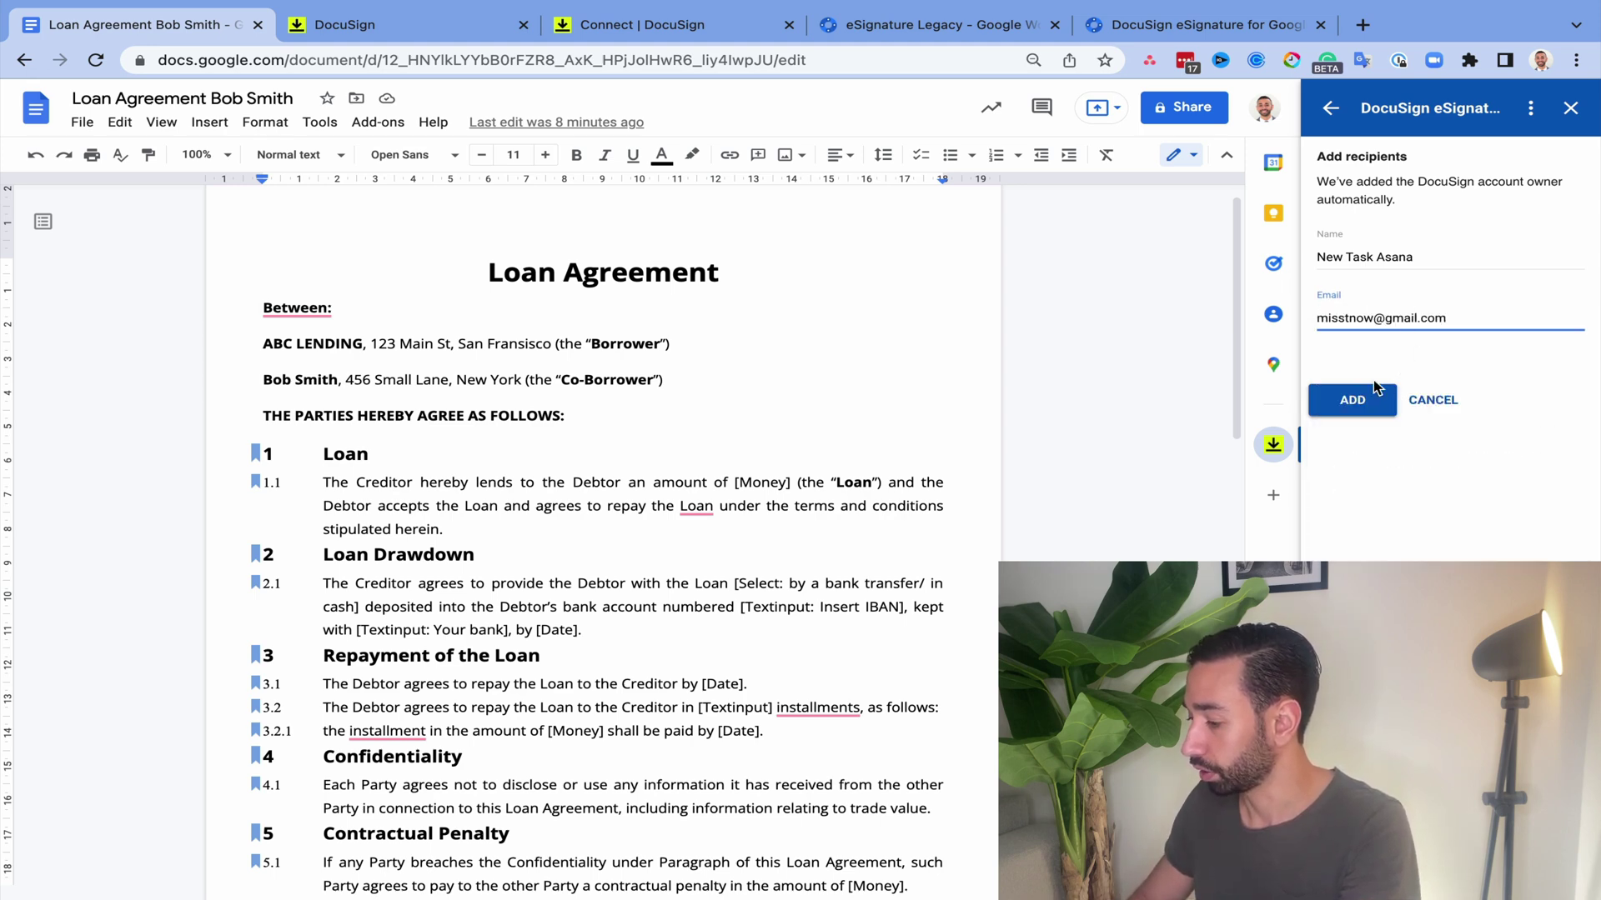
pyautogui.click(1376, 390)
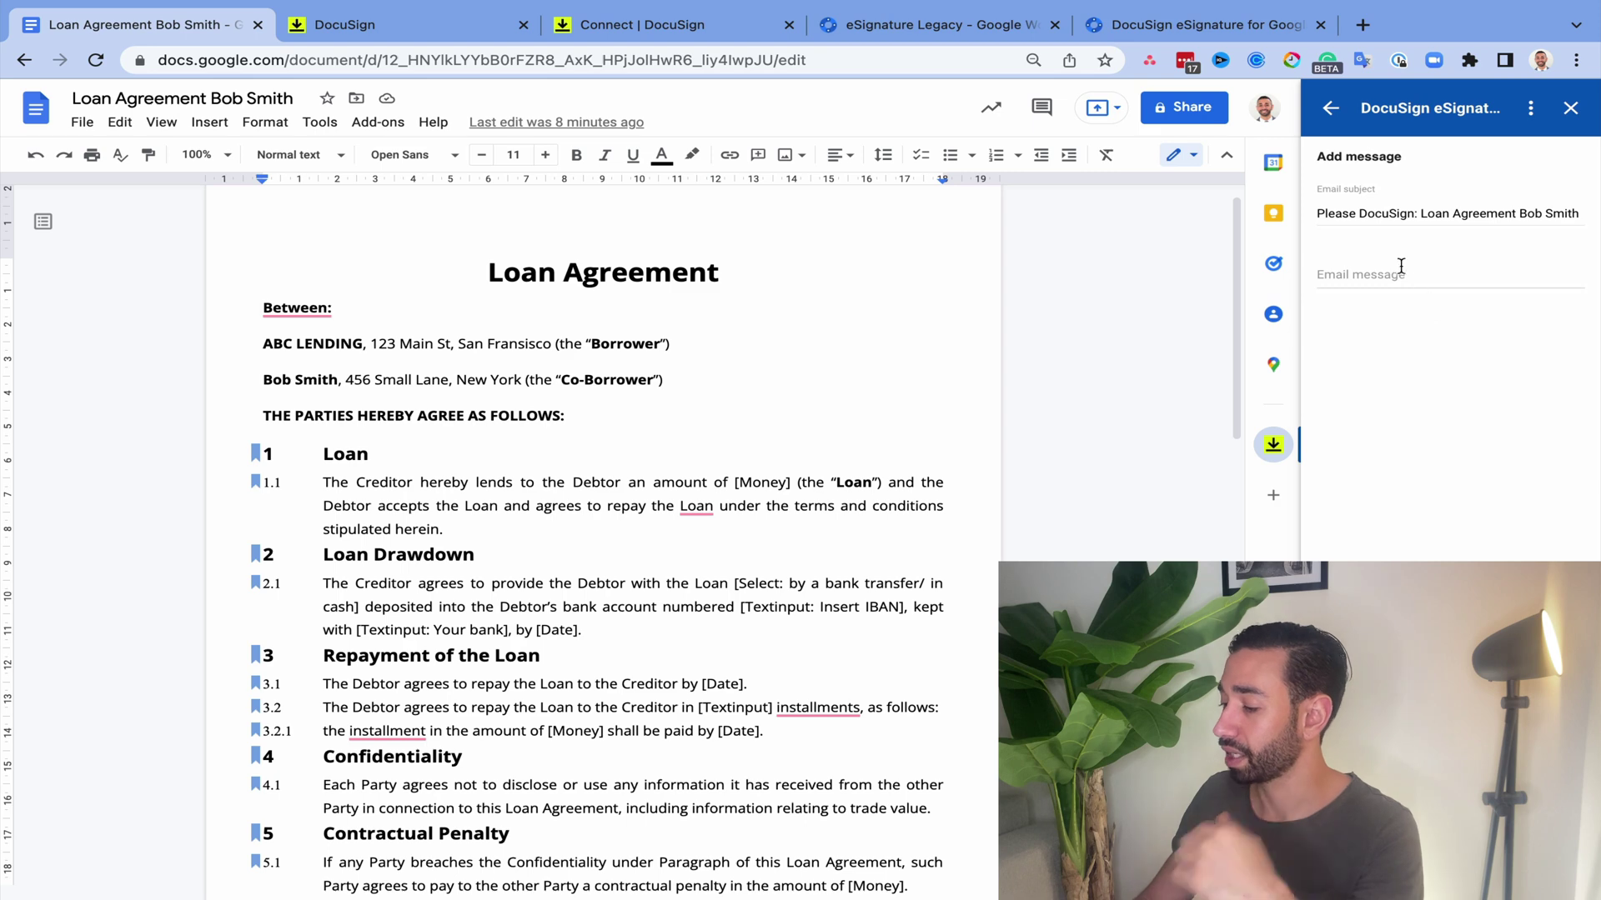
pyautogui.click(1371, 270)
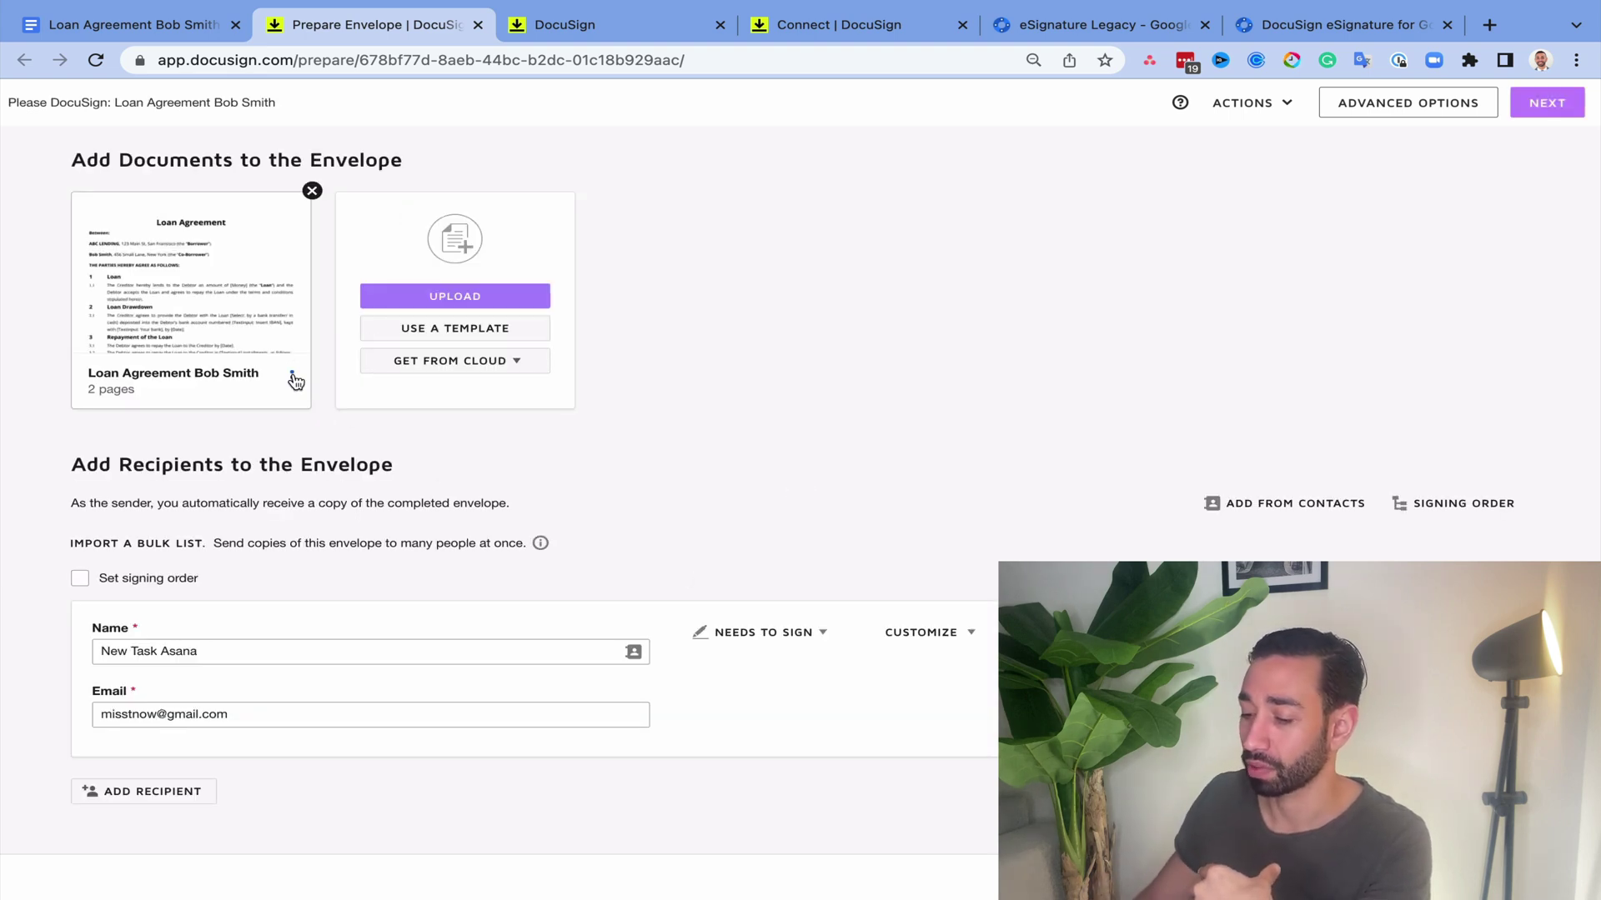
# Step: Delete the envelope recipient's prefilled name and e-mail
pyautogui.moveTo(328, 651); pyautogui.dragTo(35, 659)
pyautogui.press('BackSpace')
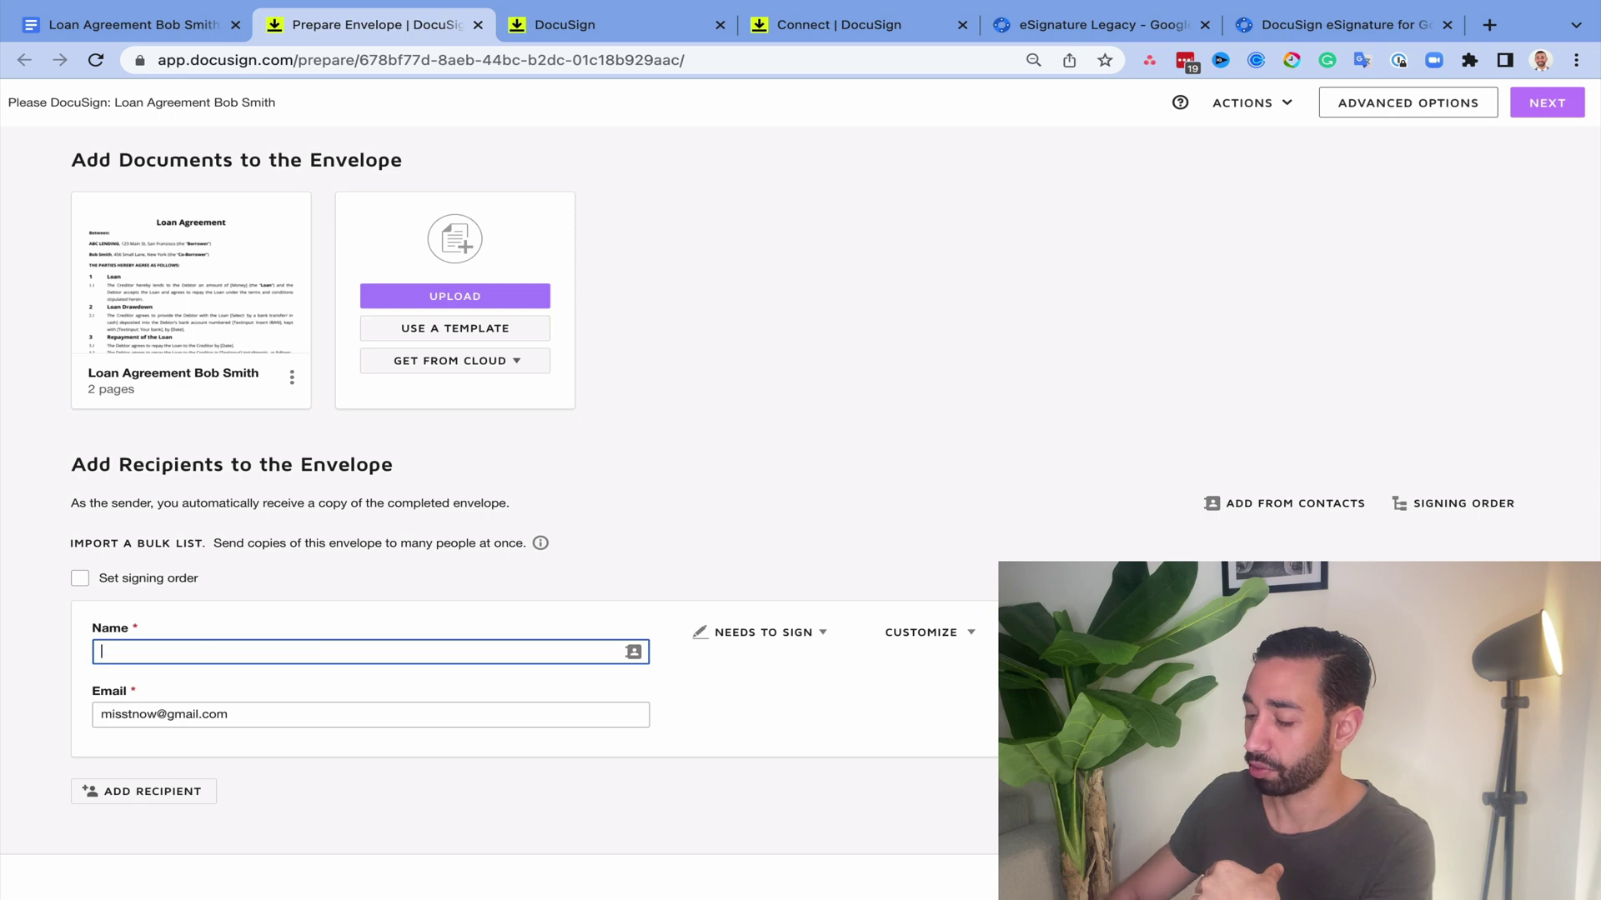
pyautogui.moveTo(250, 714); pyautogui.dragTo(32, 717)
pyautogui.press('BackSpace')
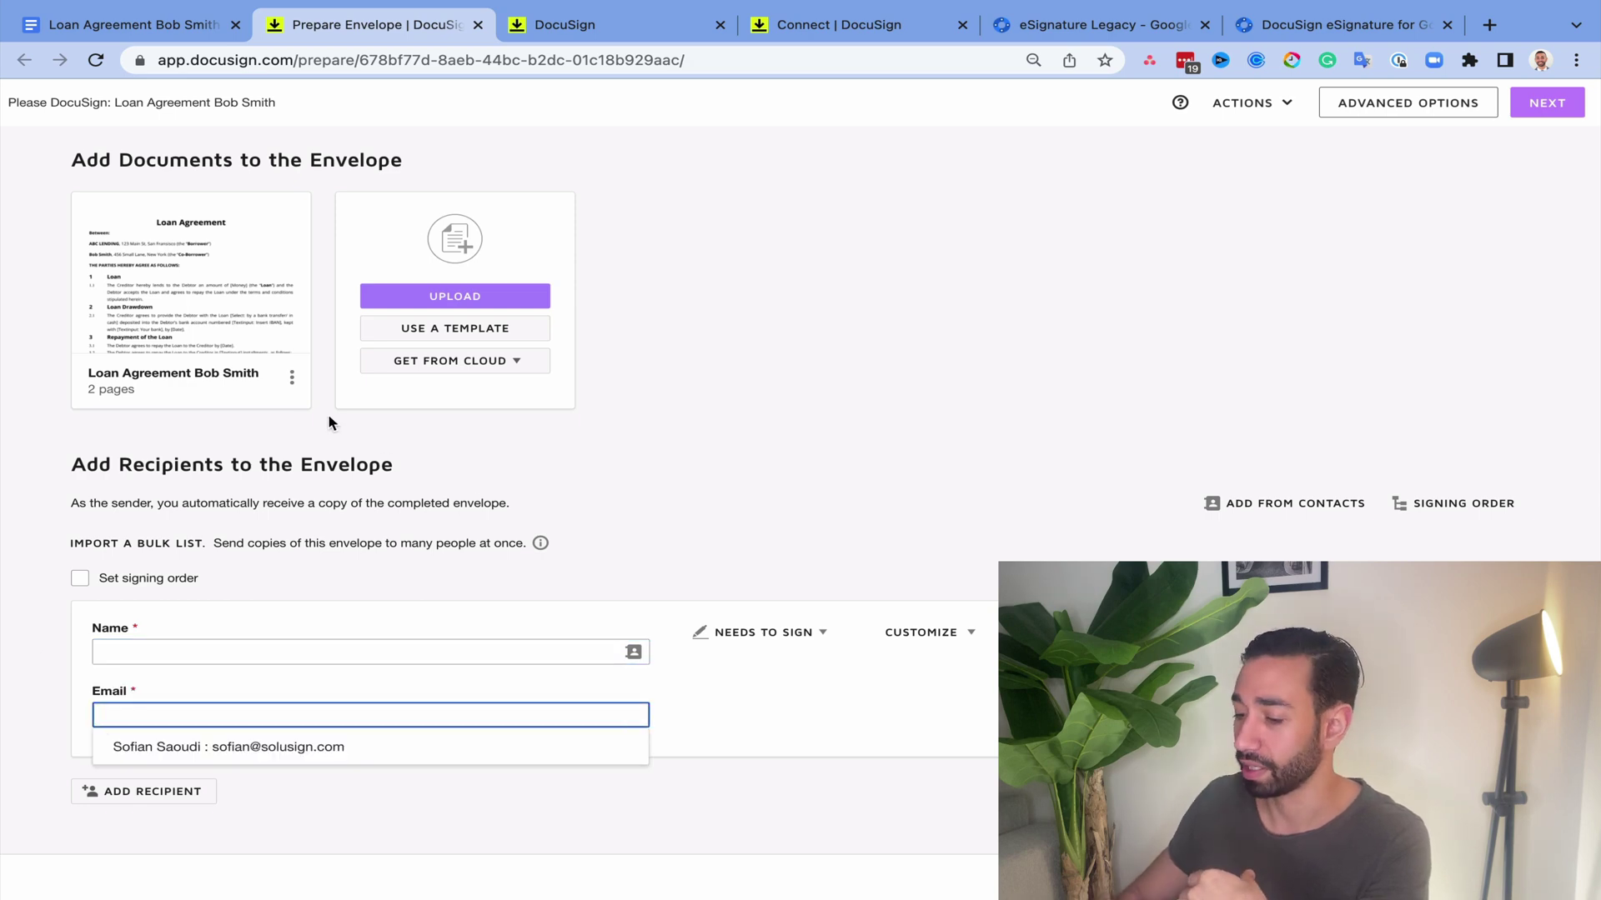
# Step: Open Apply Templates for the Loan Agreement document and close it without applying a template
pyautogui.click(291, 377)
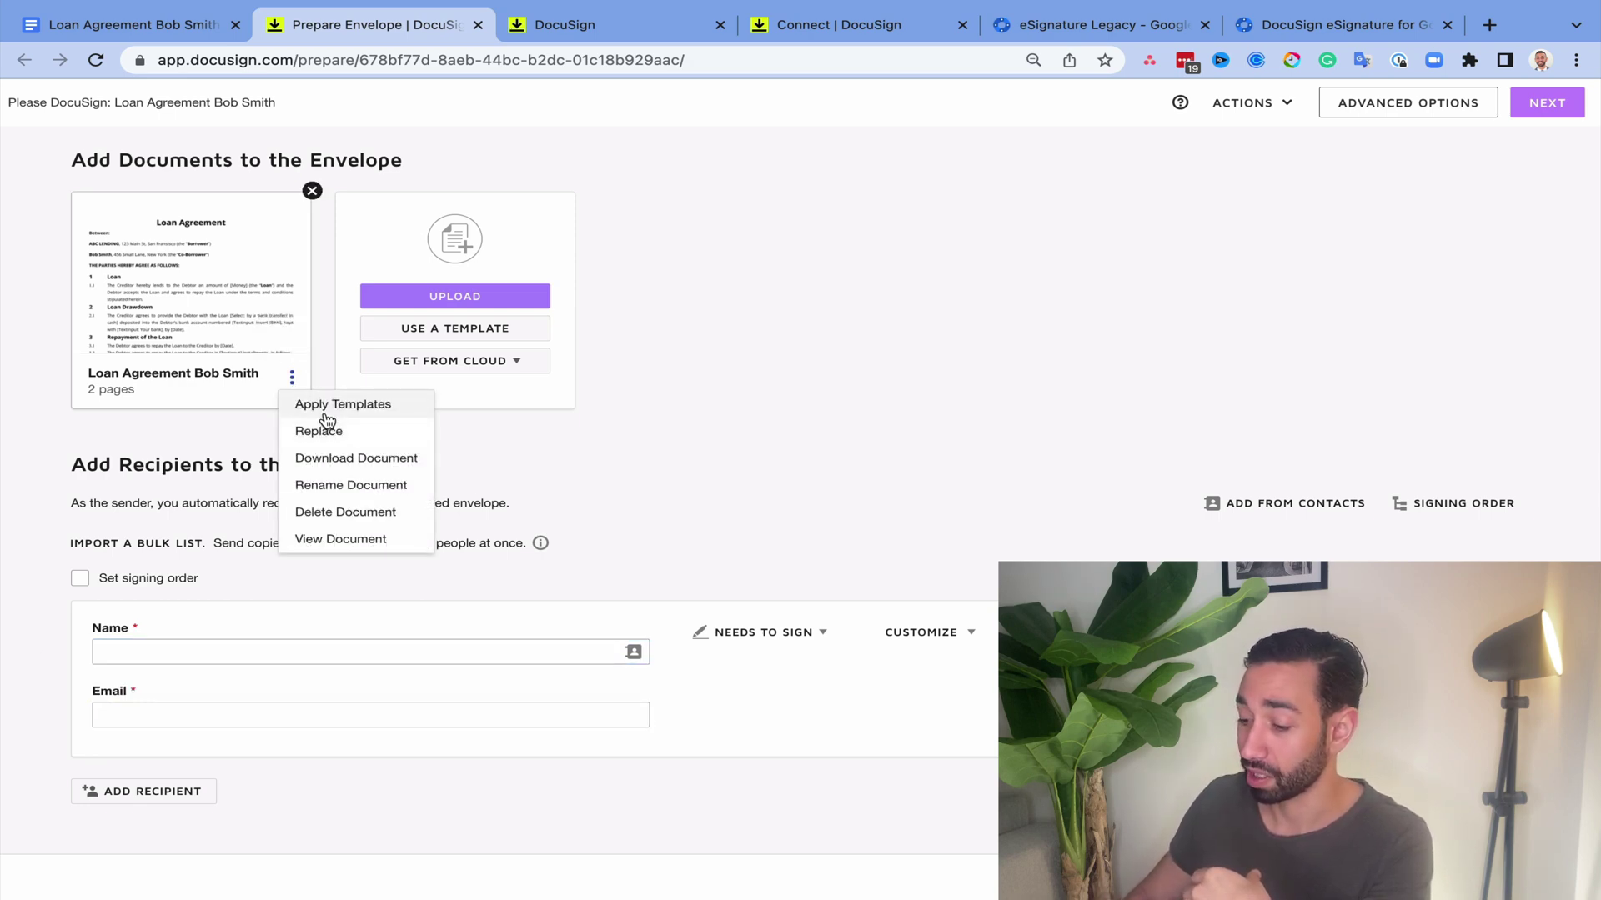
pyautogui.click(327, 405)
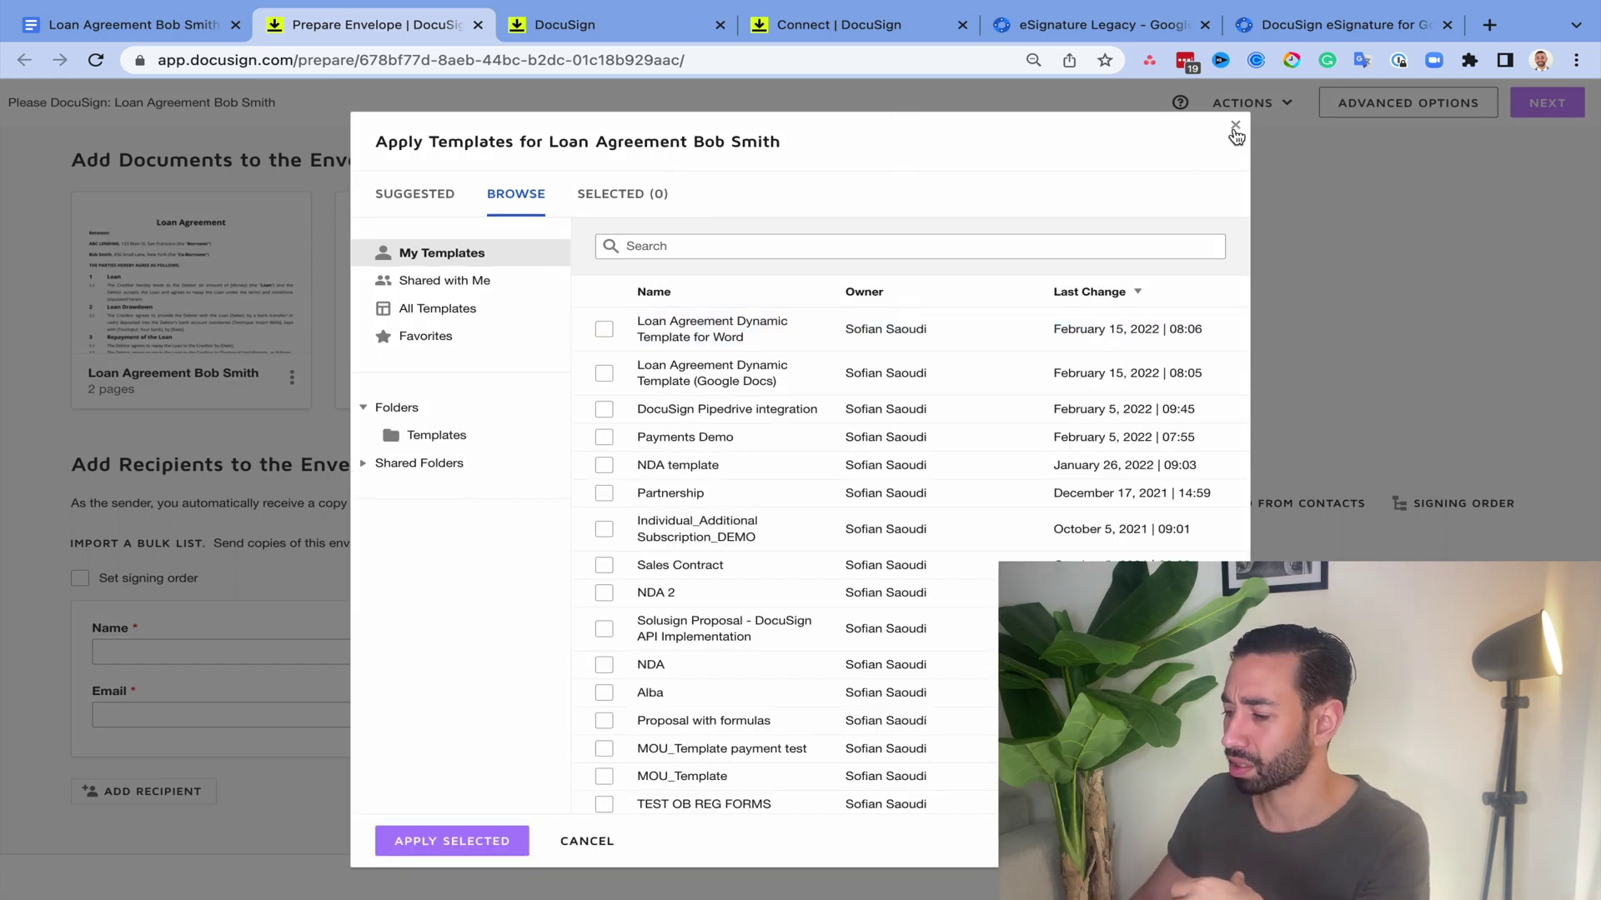
pyautogui.click(1236, 127)
# Step: Switch to the 'DocuSign eSignature for Google' Marketplace listing and highlight part of its description
pyautogui.hotkey('ctrl', '9')
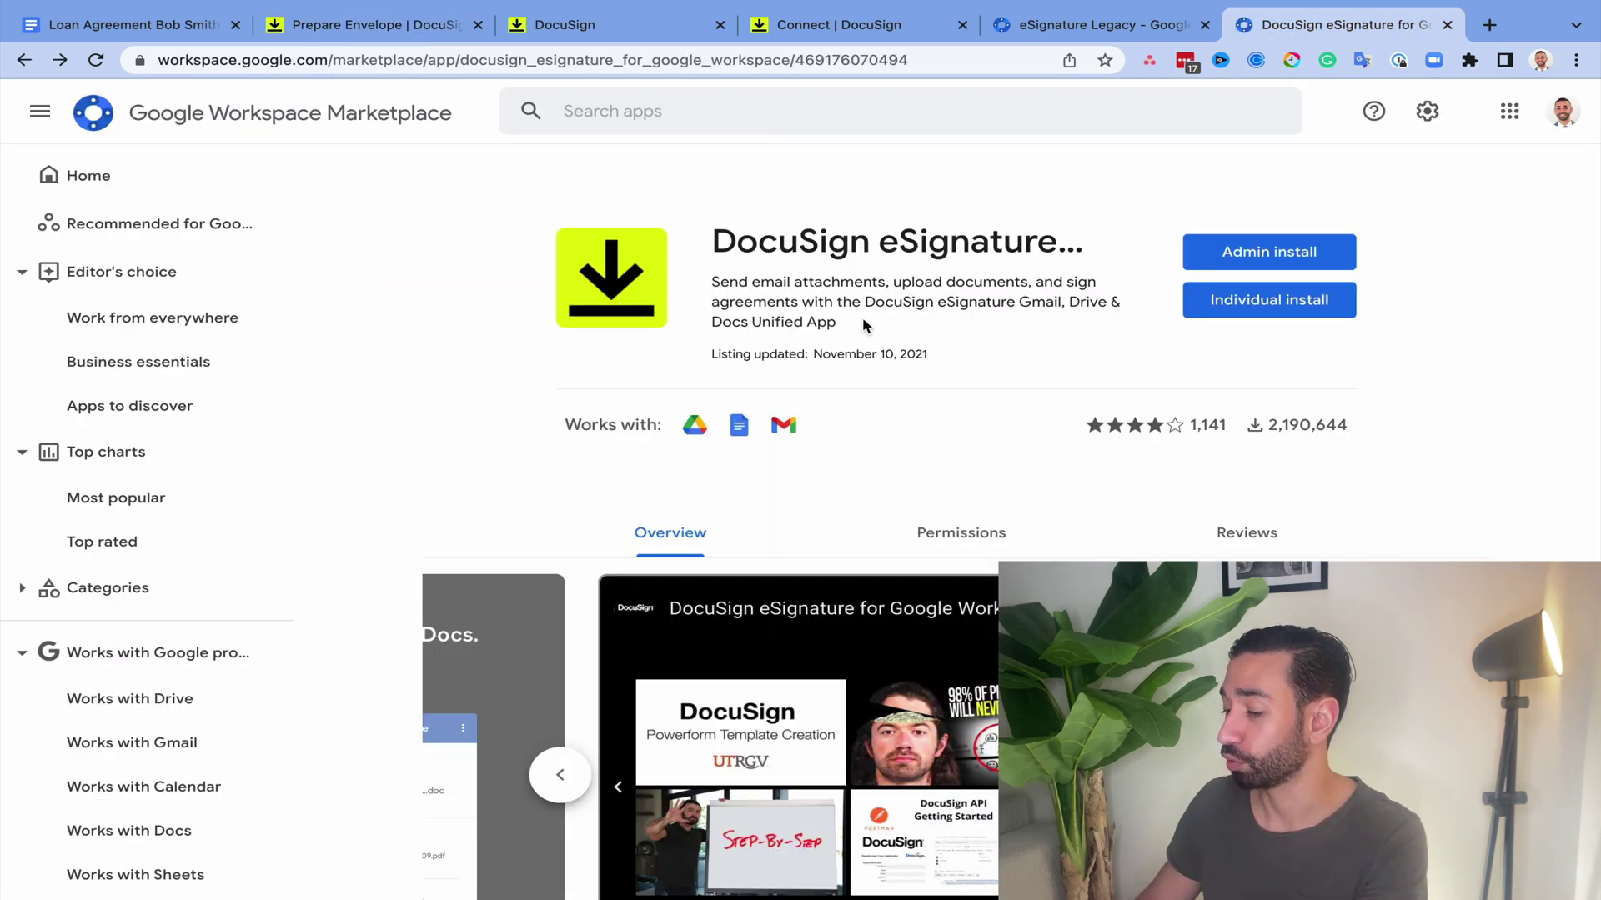
pyautogui.moveTo(863, 324); pyautogui.dragTo(717, 295)
pyautogui.click(946, 336)
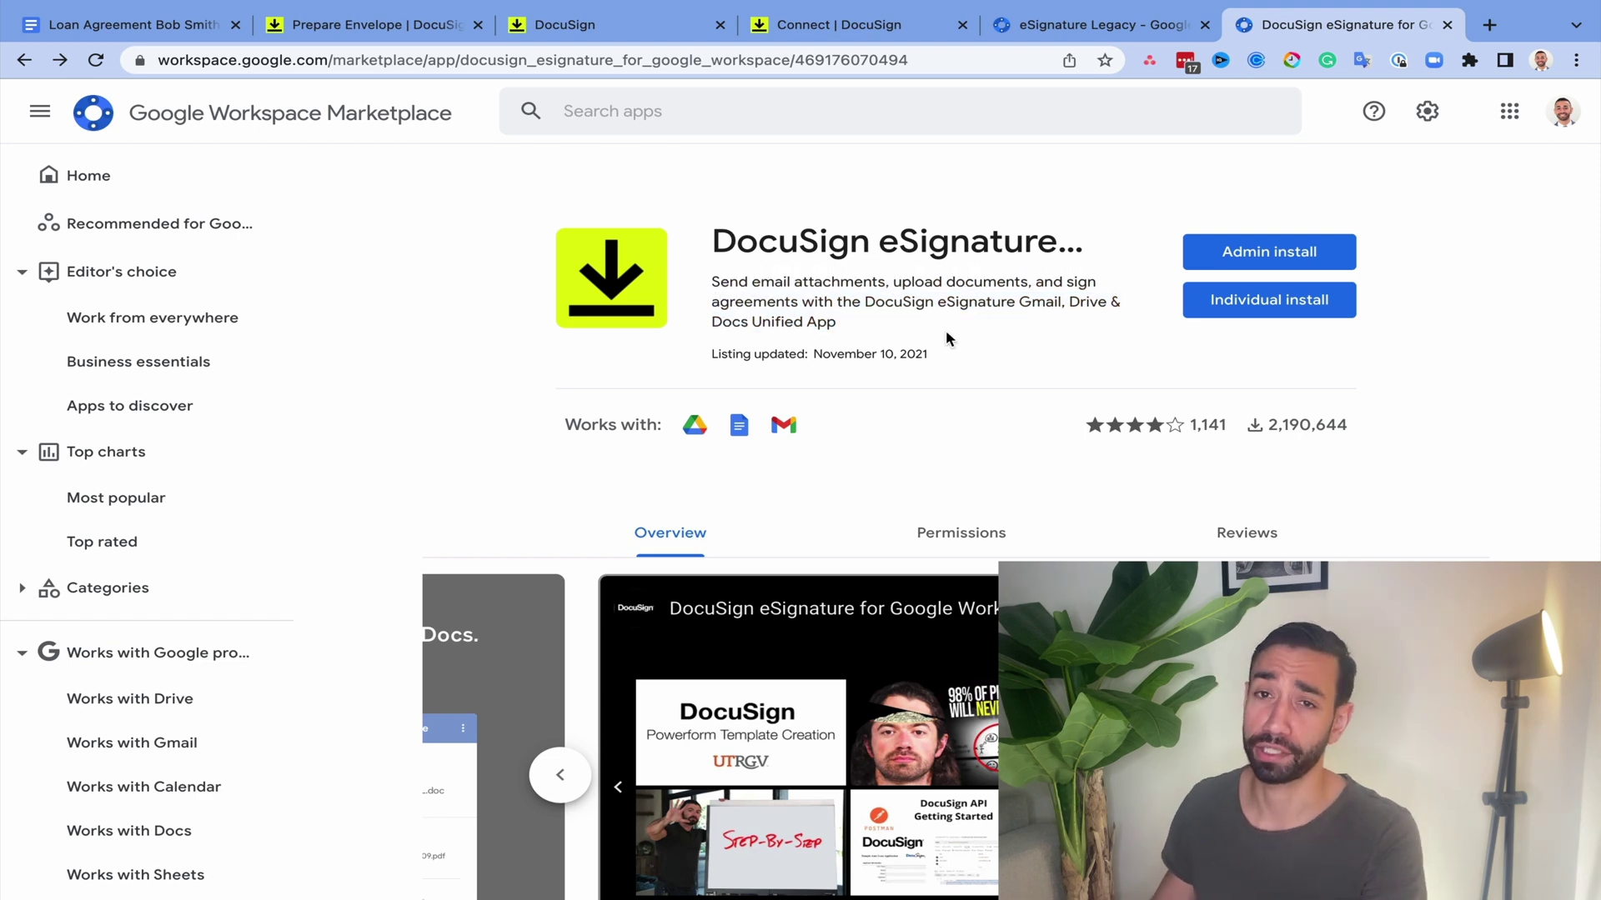